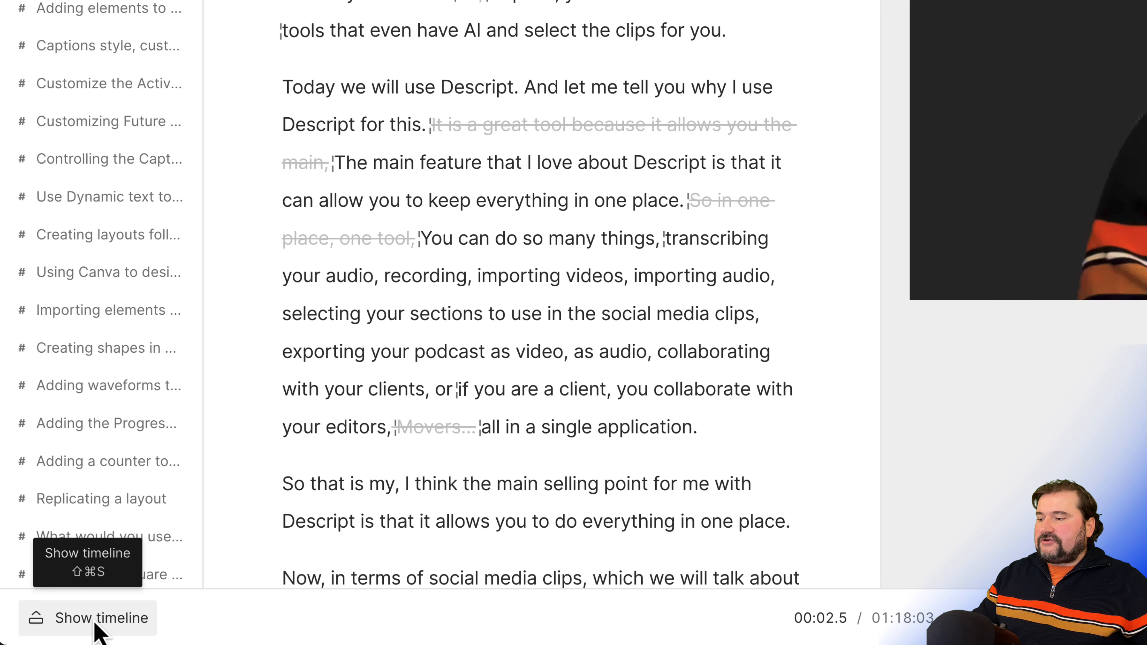
- Show the timeline and enlarge its area
left_click(107, 619)
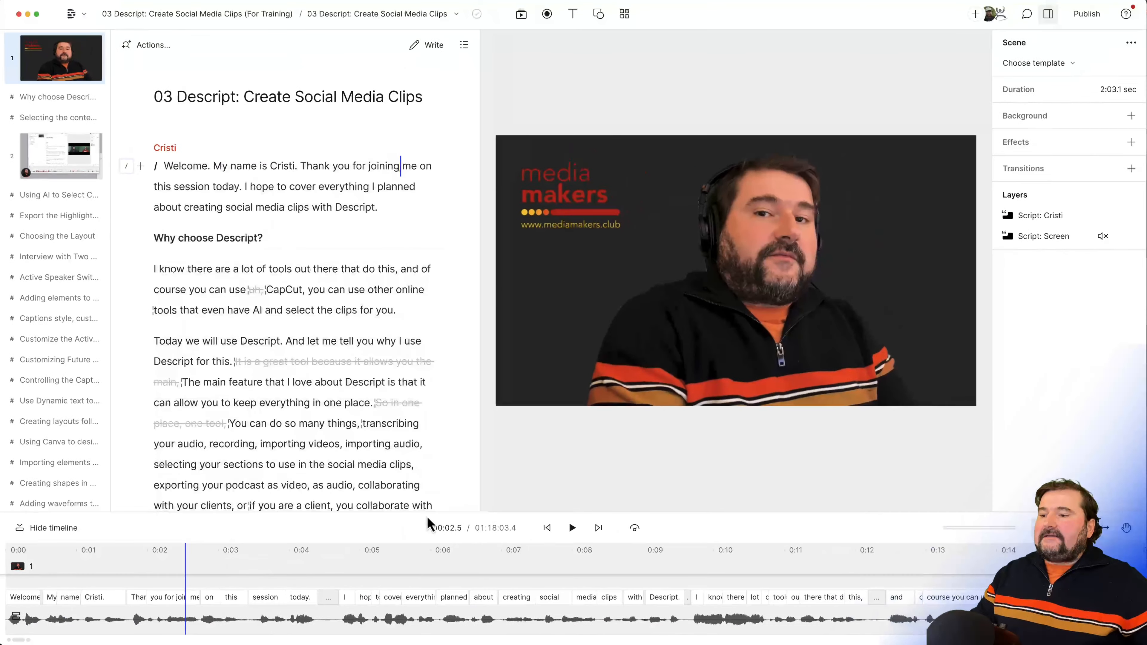
left_click_drag(428, 519, 430, 436)
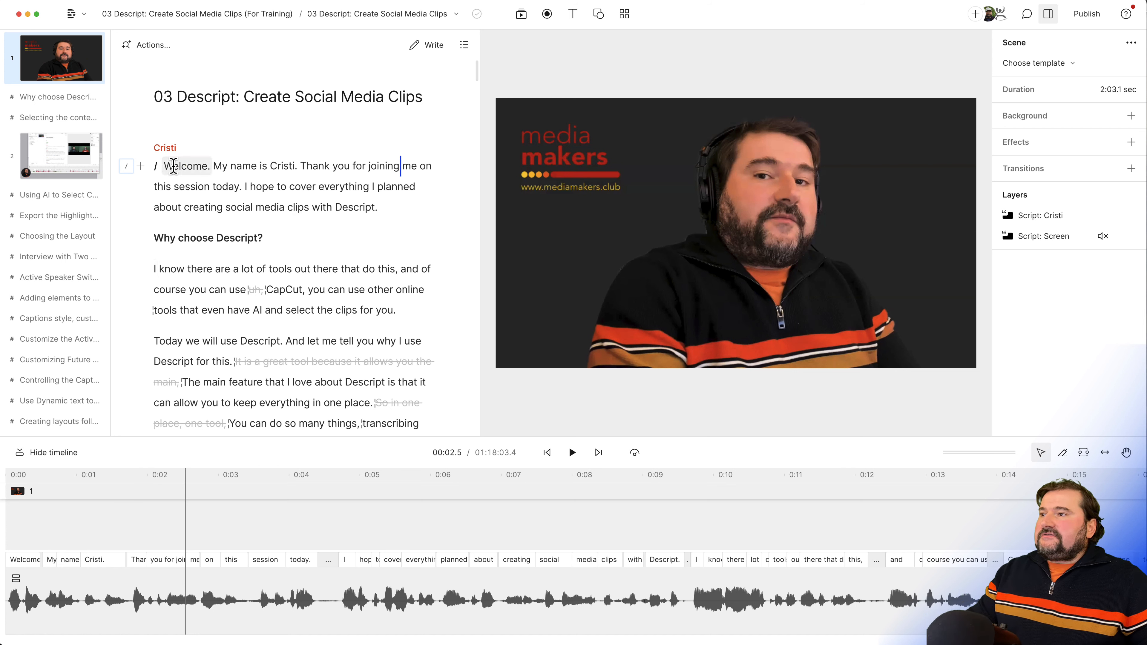
- Insert a scene boundary after "select the clips for you.", just before the paragraph starting "Today we will use Descript"
left_click_drag(165, 166, 379, 209)
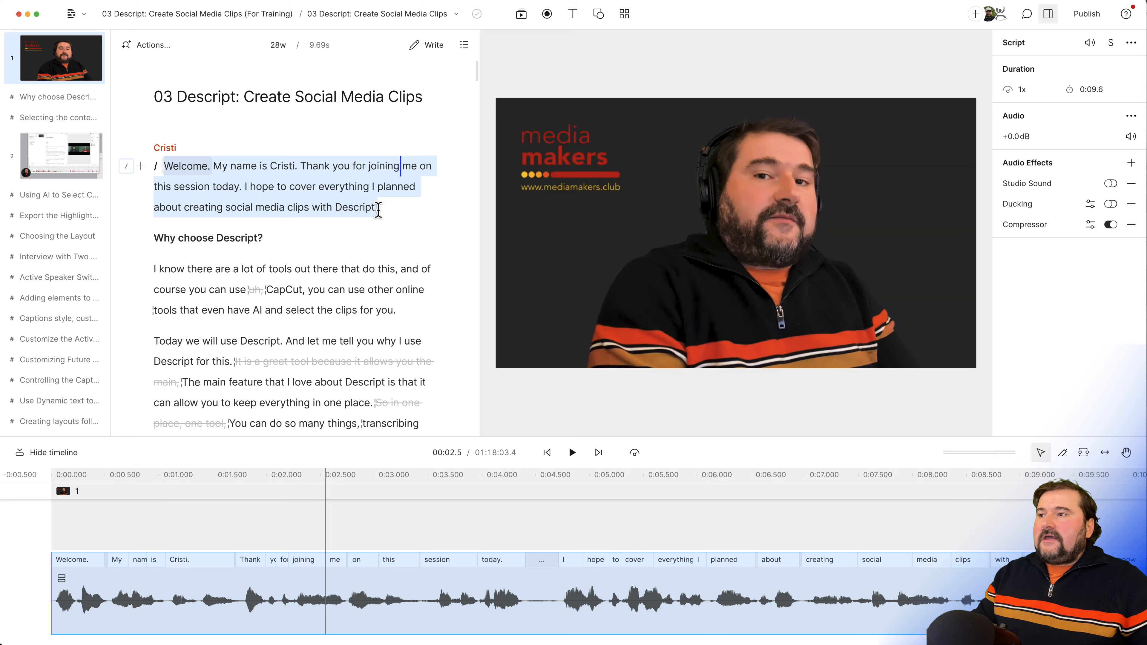
left_click_drag(378, 209, 325, 271)
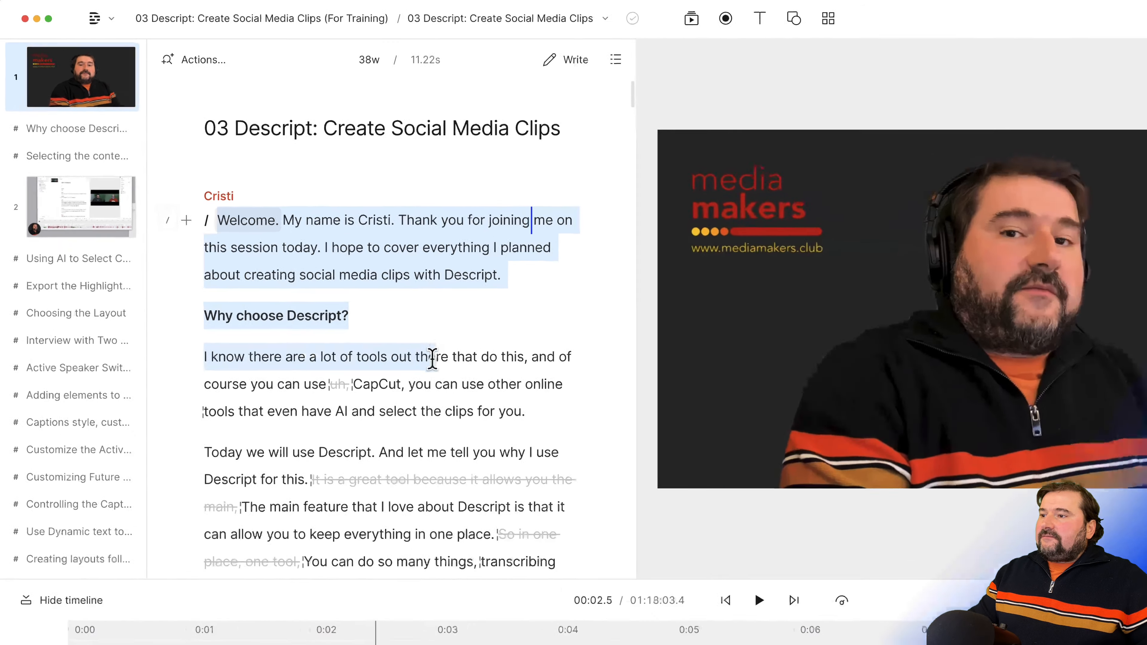
left_click_drag(433, 360, 524, 413)
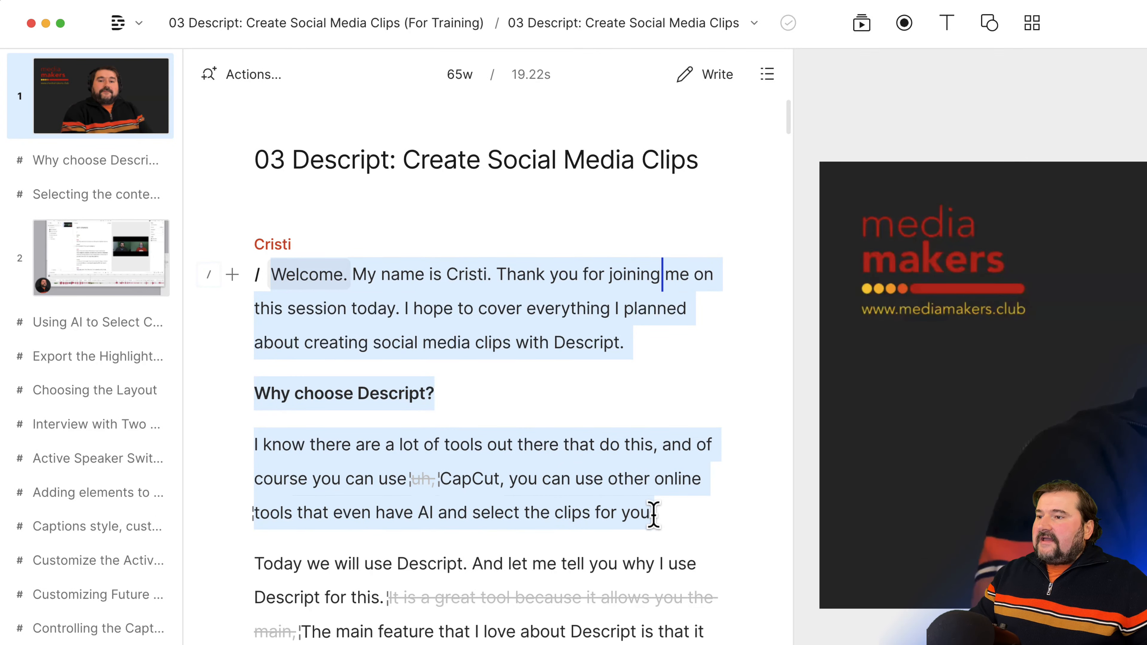
left_click_drag(653, 515, 661, 512)
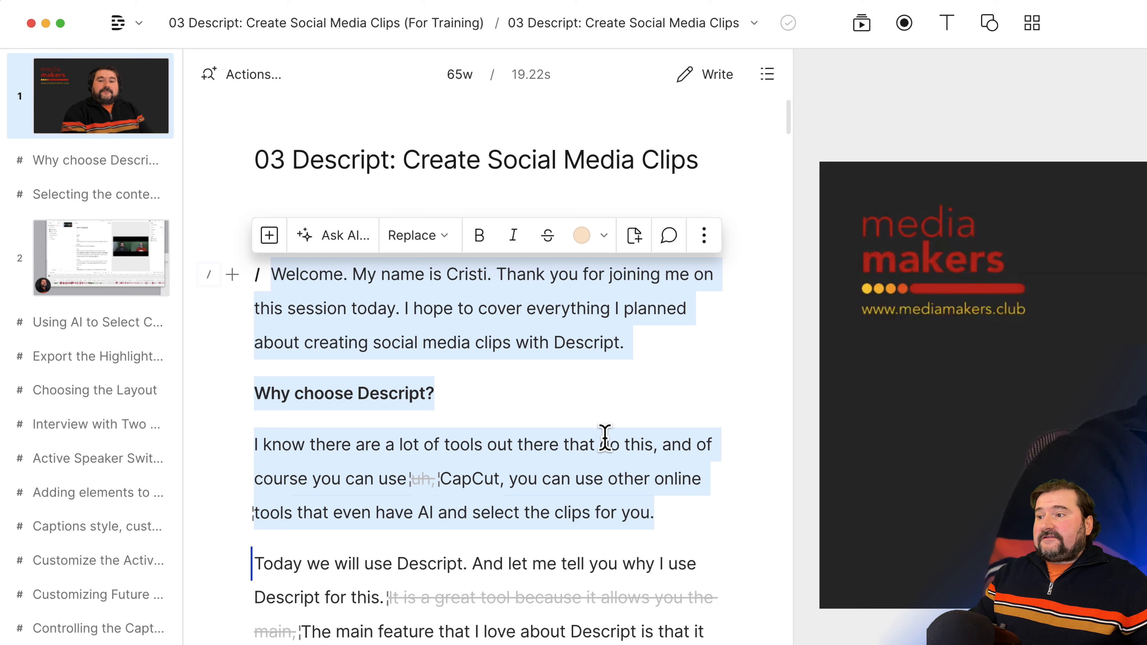
left_click(552, 513)
left_click(662, 514)
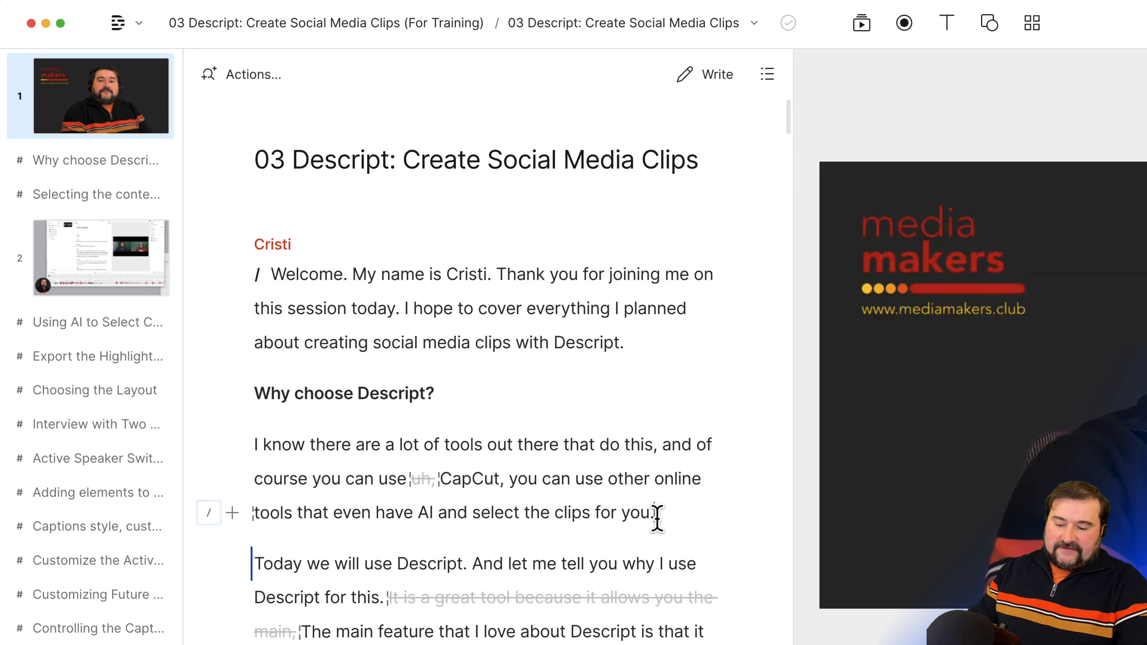
key("/")
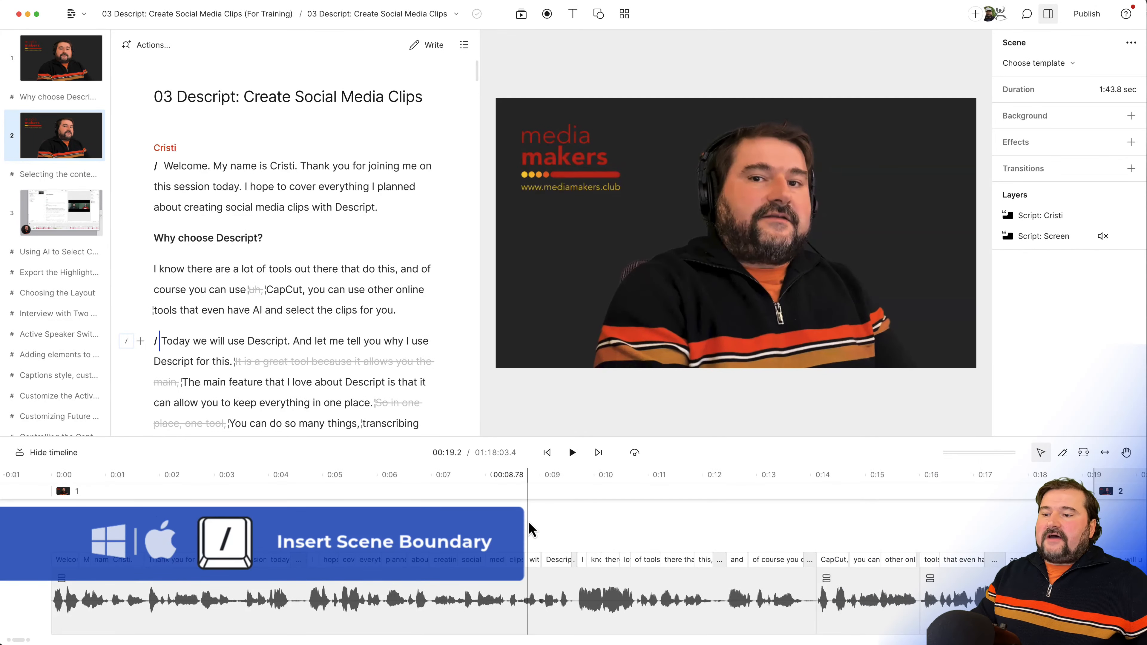
- Make the timeline area taller and zoom it out to view scene 1 together with the start of scene 2
left_click(528, 525)
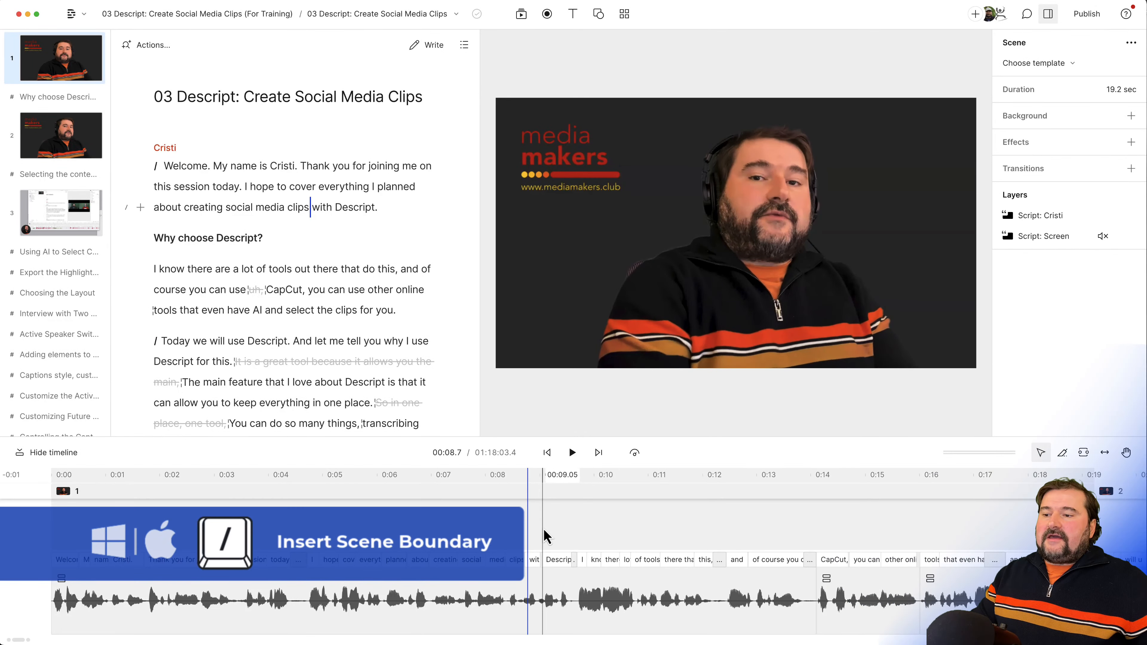
left_click_drag(584, 436, 584, 401)
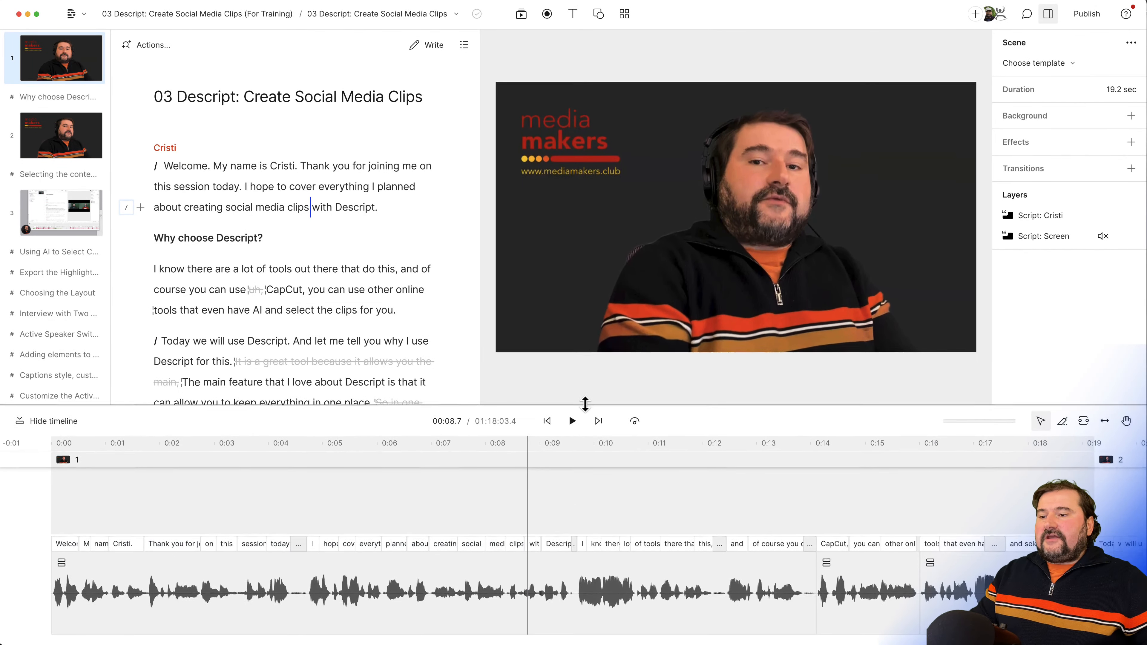
scroll(492, 515, "down", 3)
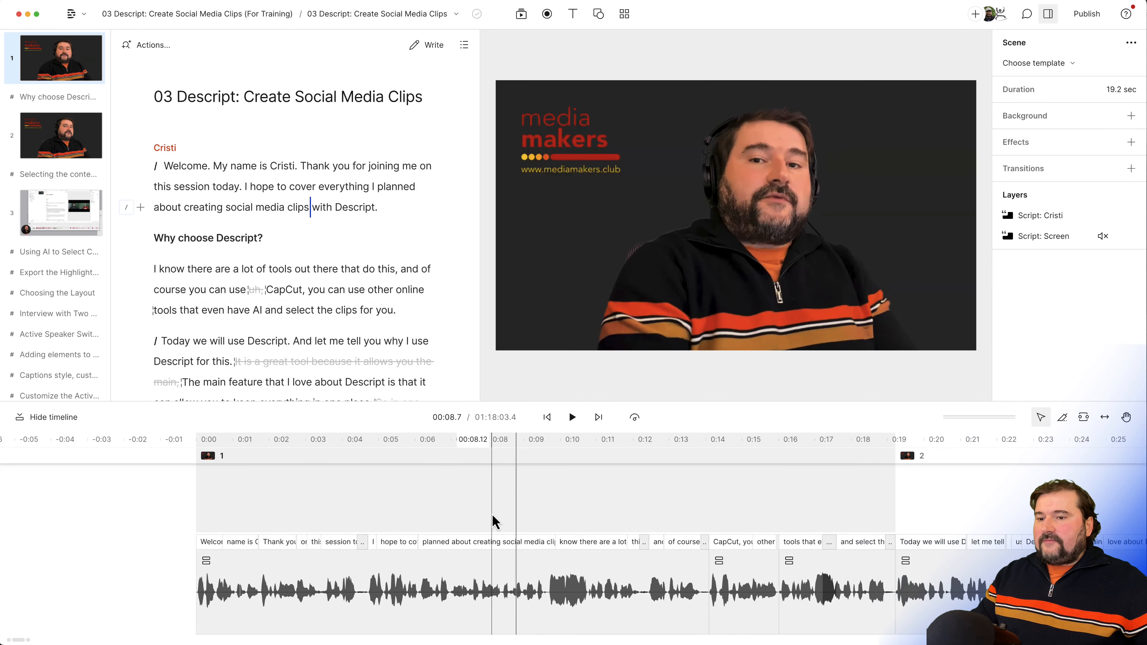
scroll(492, 519, "down", 3)
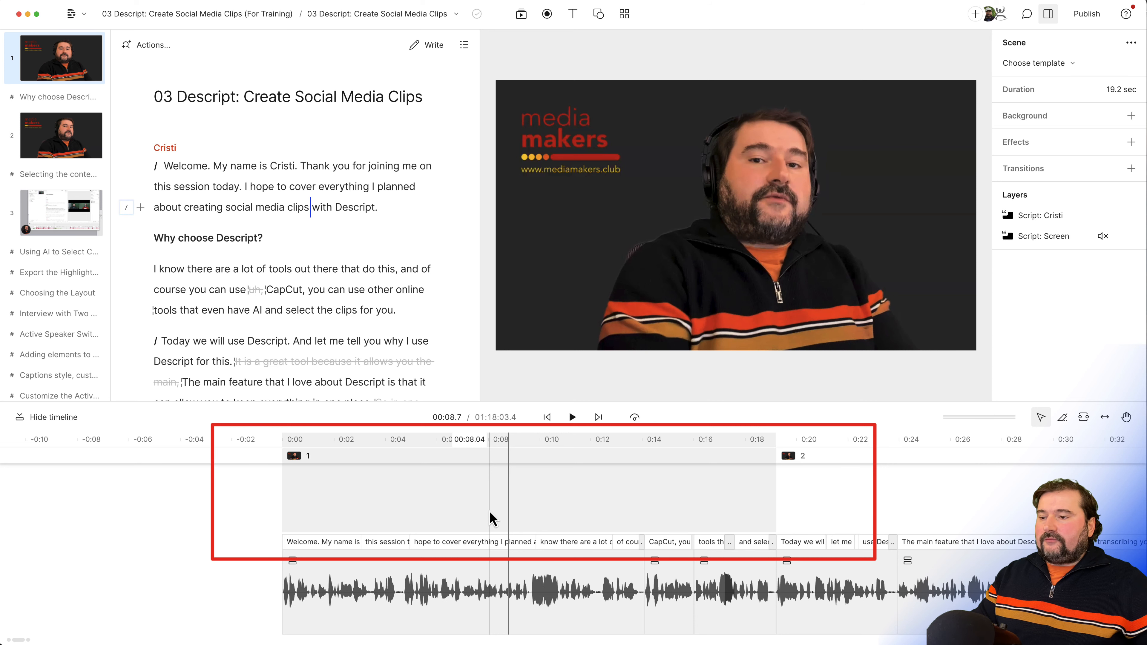
scroll(486, 512, "down", 3)
scroll(486, 512, "up", 5)
scroll(486, 512, "down", 3)
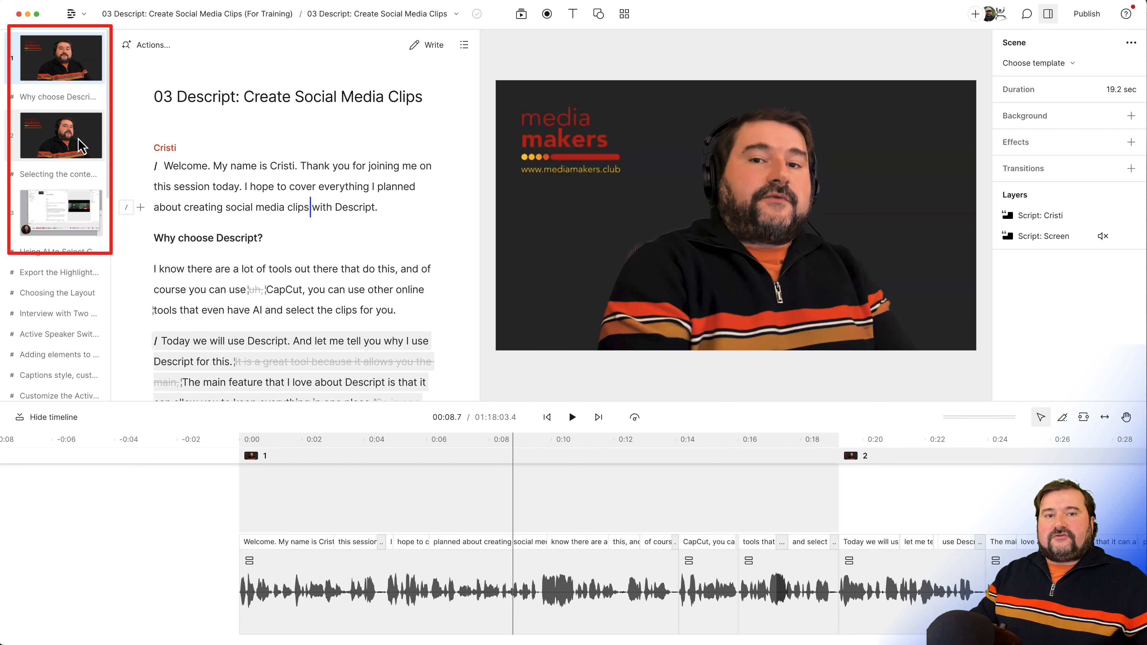
- Highlight the whole script text of scene 1 to check which part it covers in the timeline, and clear the selection
left_click(224, 207)
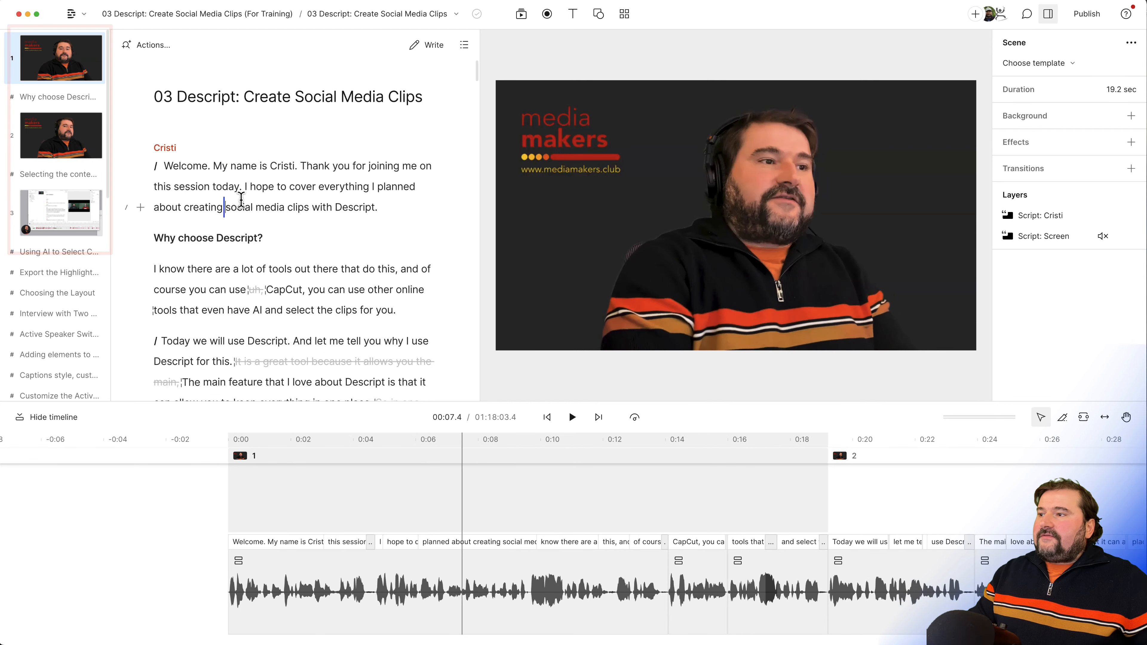
left_click_drag(229, 185, 407, 312)
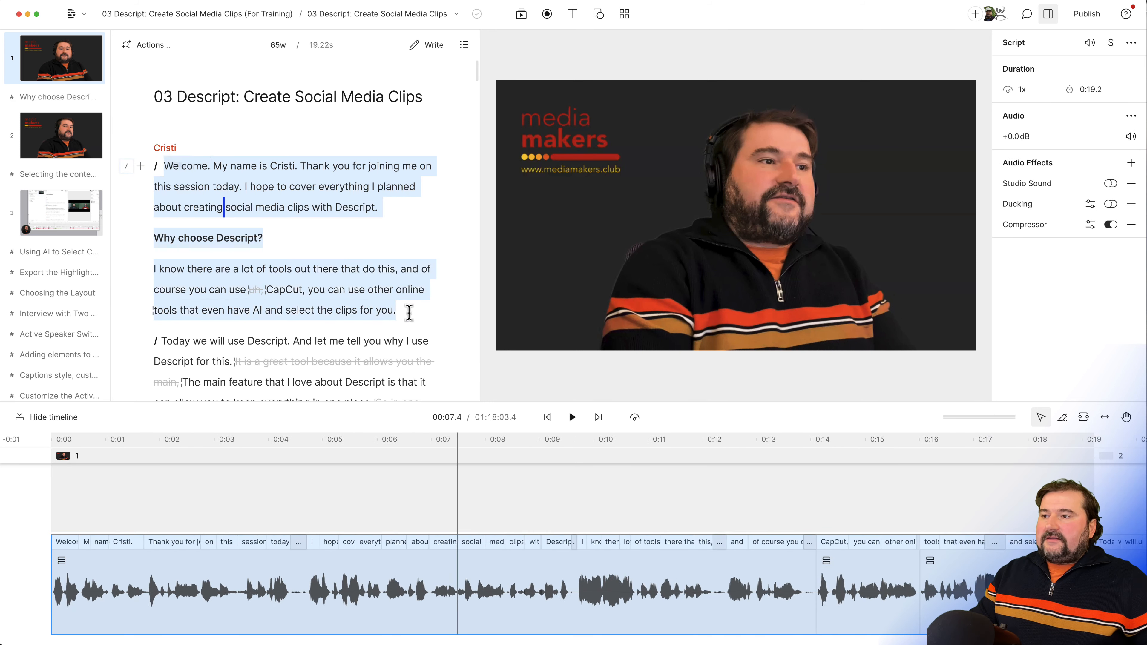
left_click(409, 312)
left_click(229, 204)
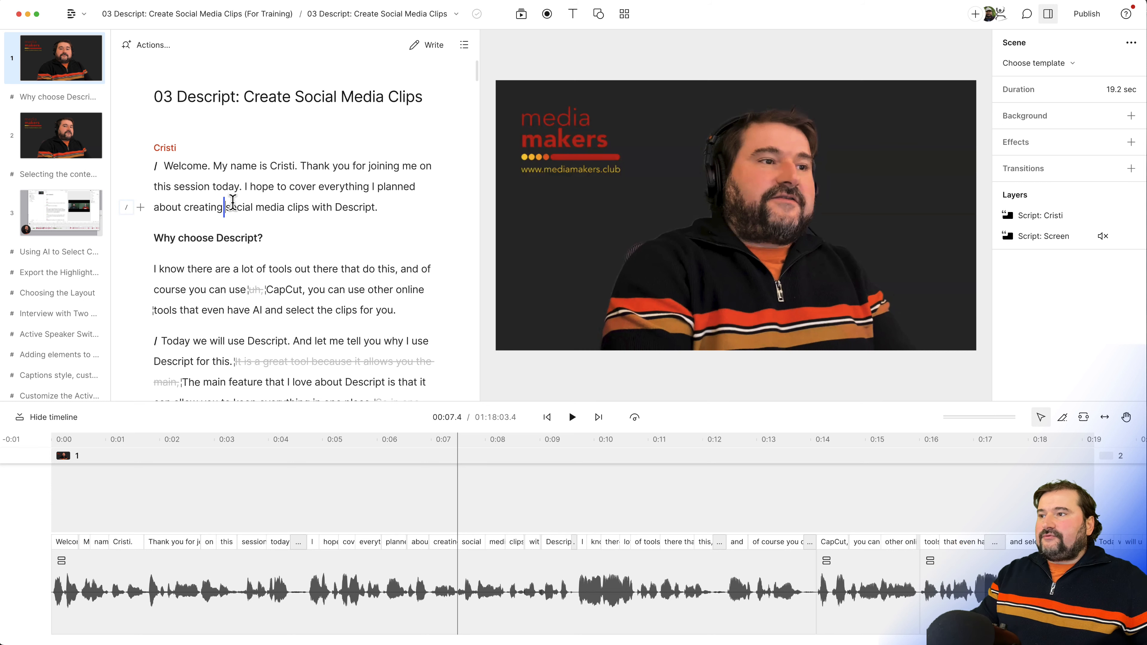
- Place MMClub Logo 1.png from the project files in scene 1 on the timeline, starting at about 5.5 seconds
left_click(521, 17)
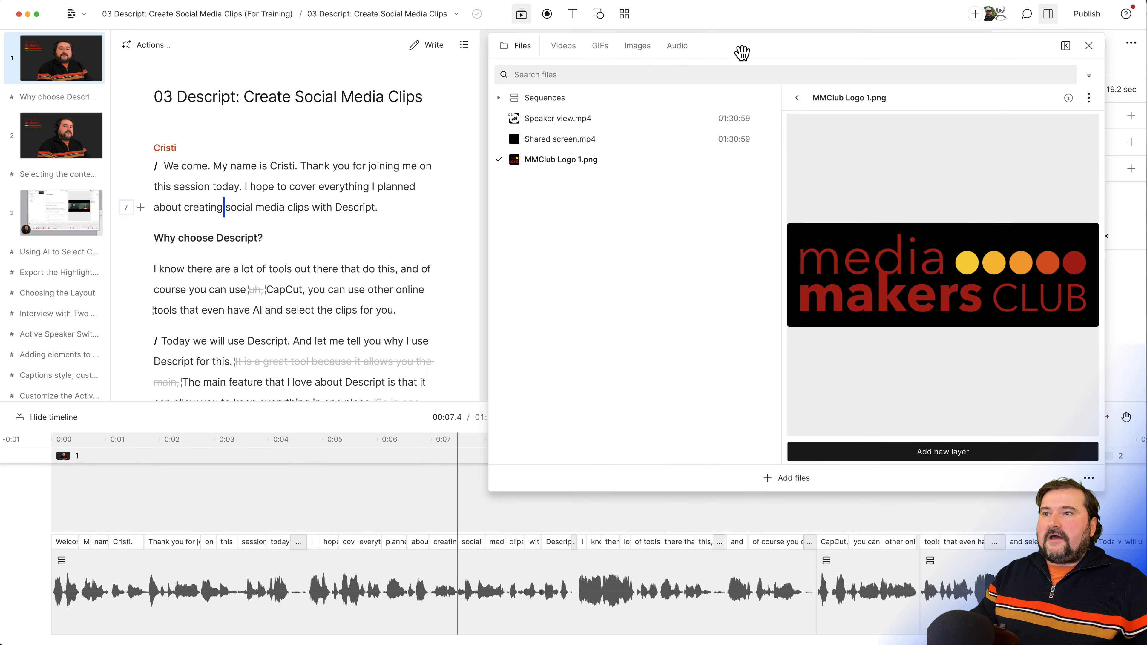
left_click_drag(739, 51, 696, 53)
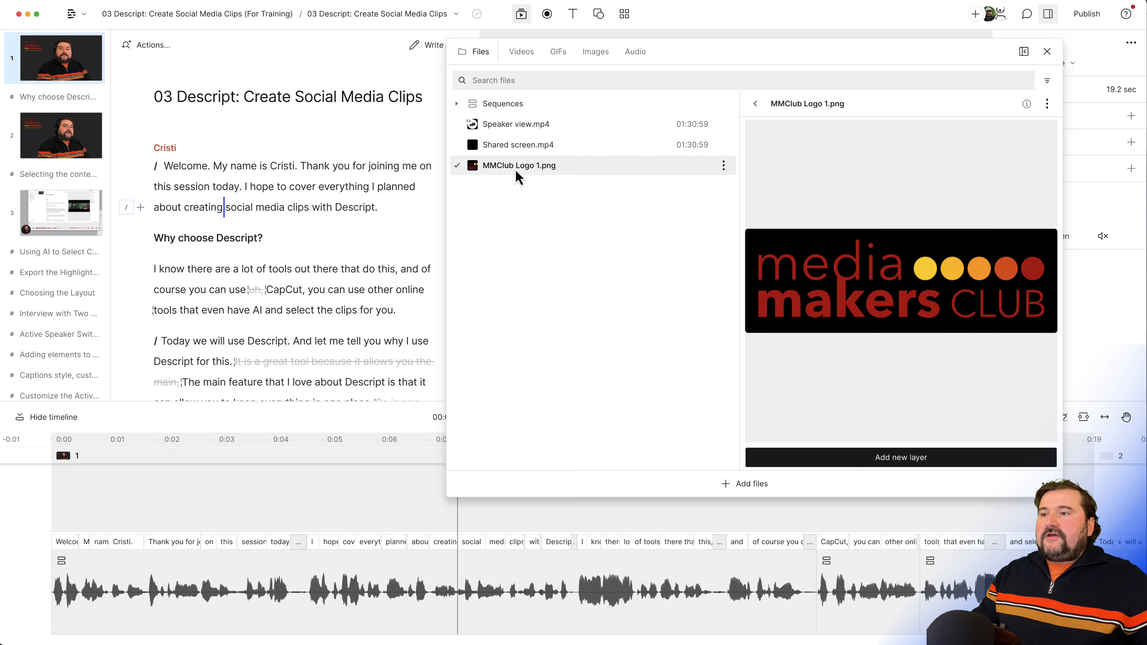
left_click_drag(513, 166, 352, 503)
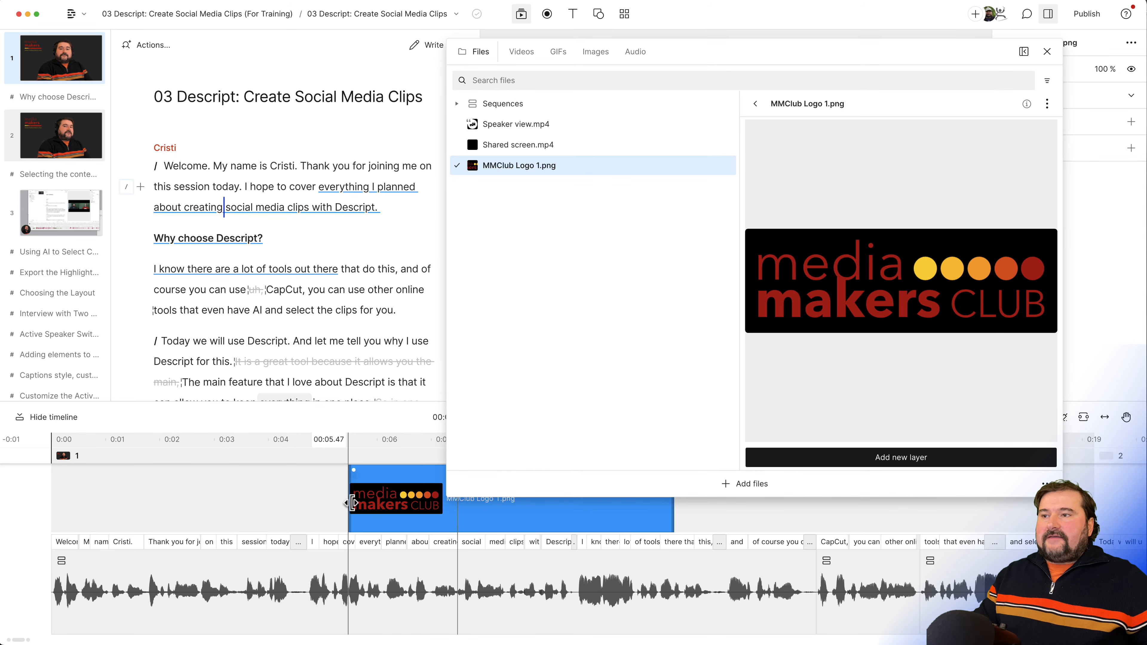
left_click(1047, 52)
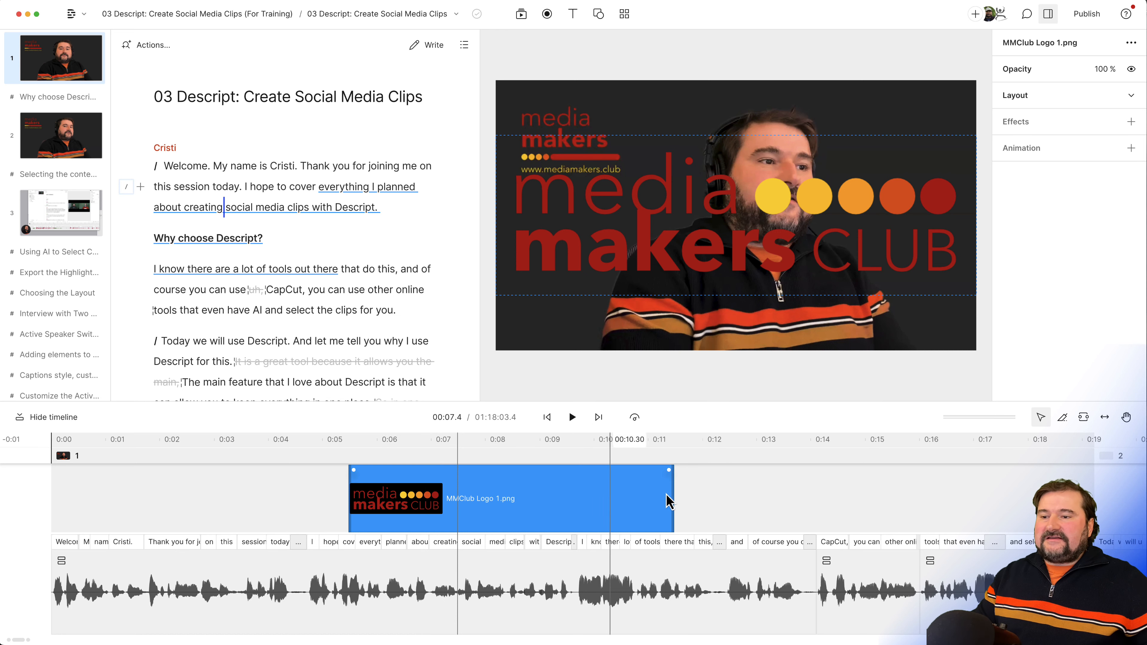
- Delete the MMClub Logo 1.png layer from scene 1 on the timeline
left_click(467, 499)
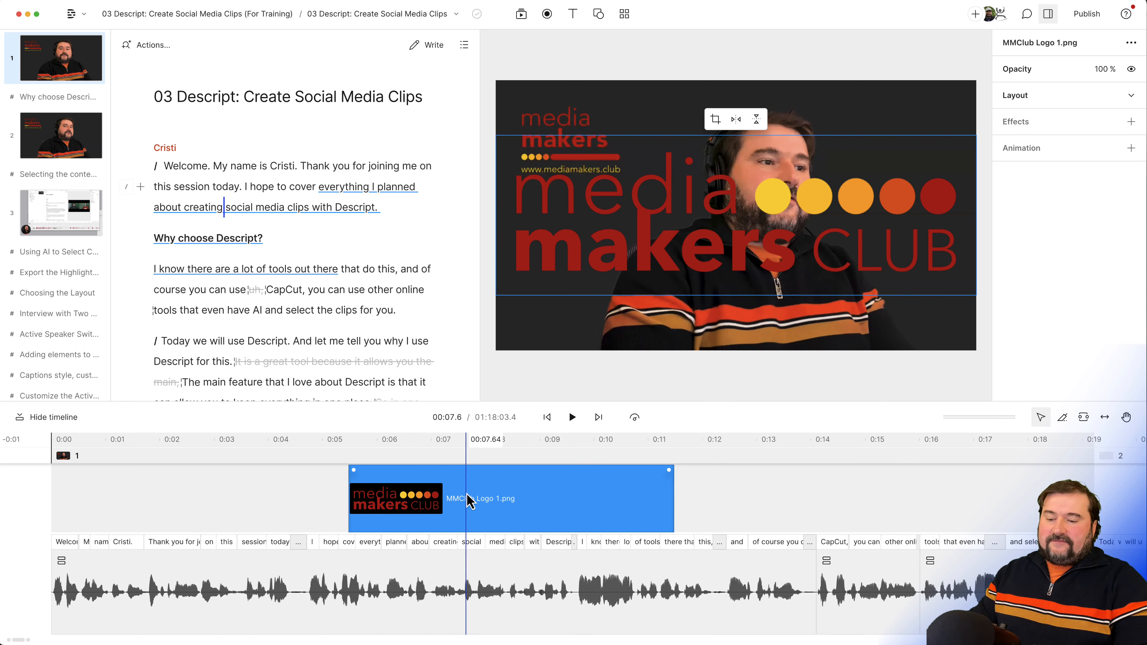
key("BackSpace")
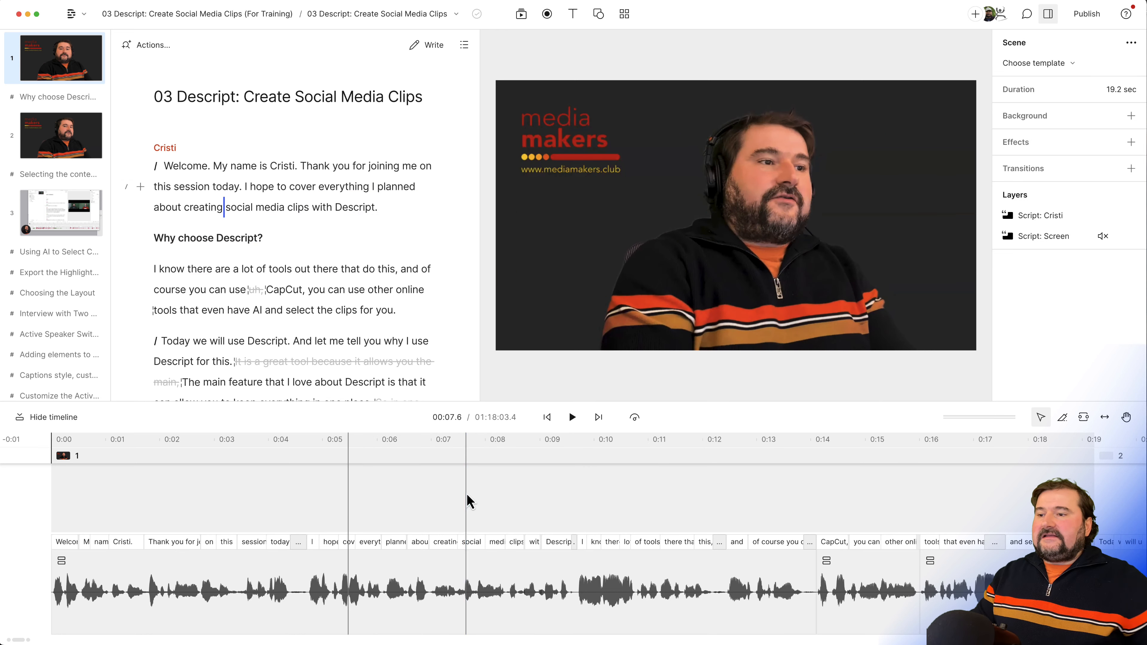
- Add MMClub Logo 1.png from the project files onto the canvas as a layer spanning all of scene 1
left_click(521, 14)
left_click_drag(709, 48, 273, 122)
left_click(617, 118)
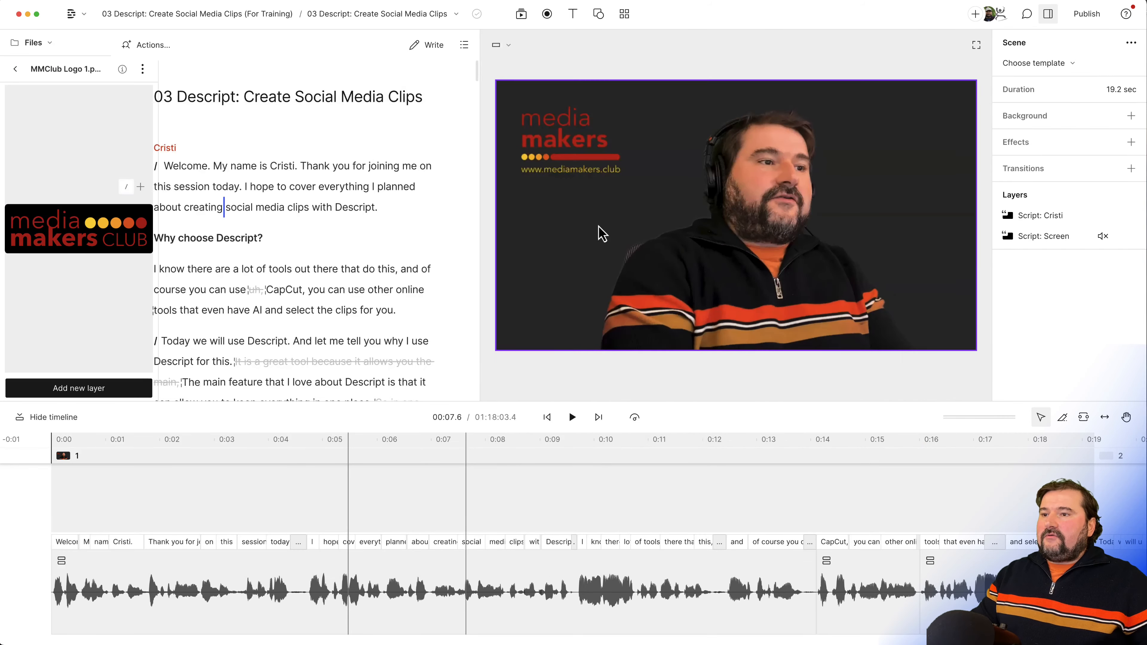
left_click_drag(86, 53, 317, 110)
left_click_drag(521, 110, 377, 86)
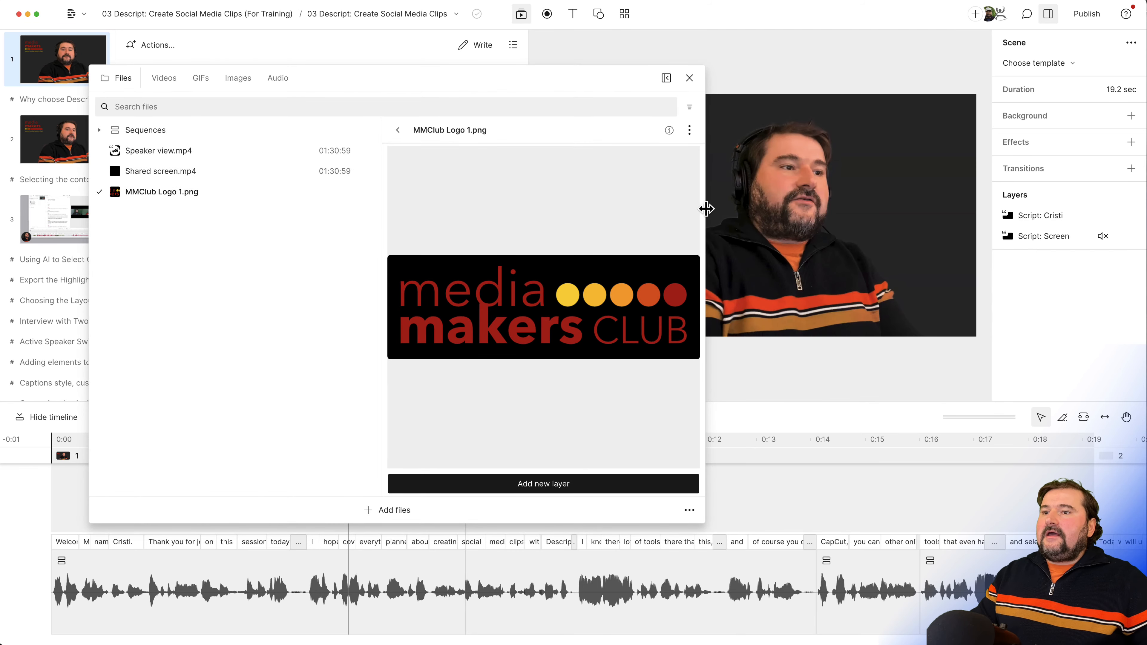
left_click_drag(704, 210, 479, 202)
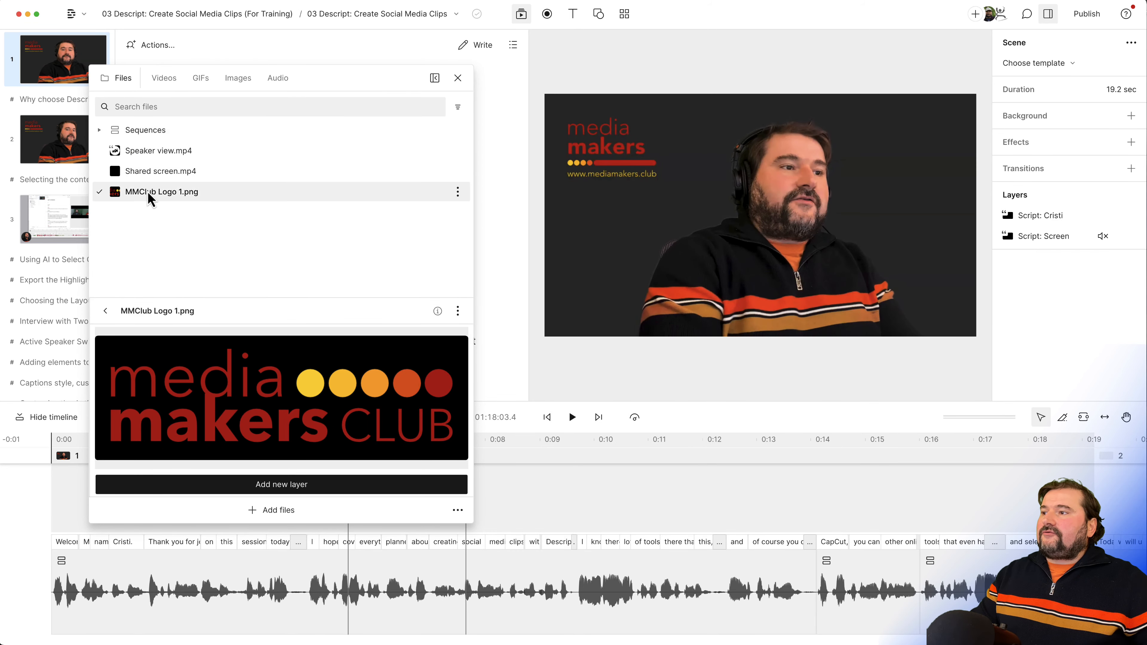
left_click_drag(144, 192, 696, 216)
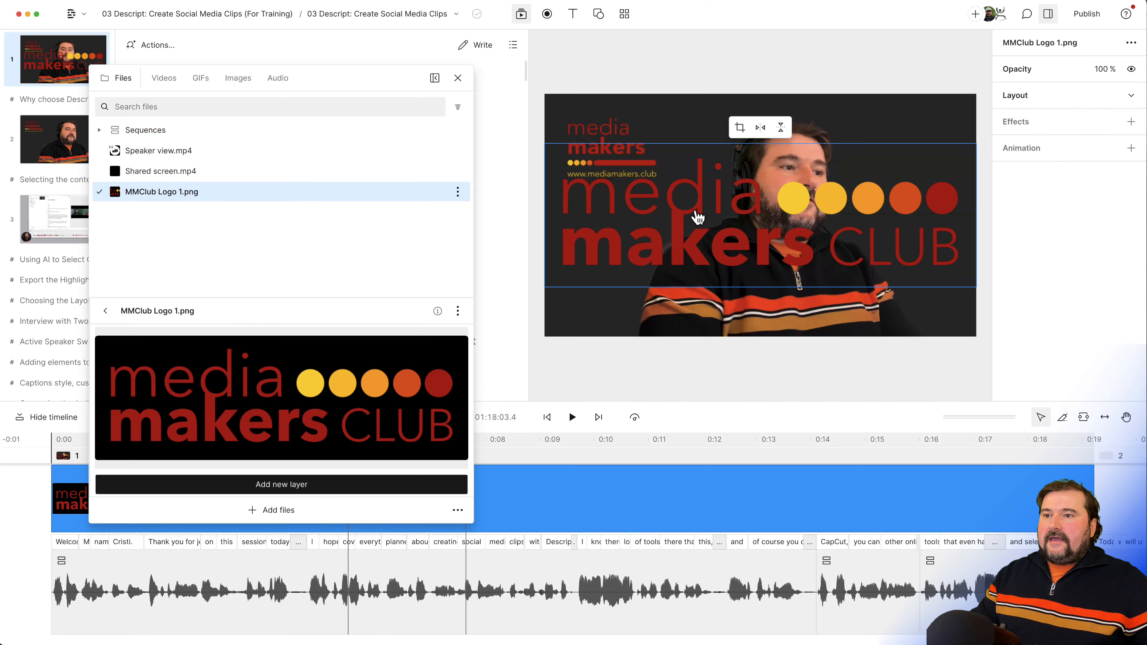
left_click(457, 79)
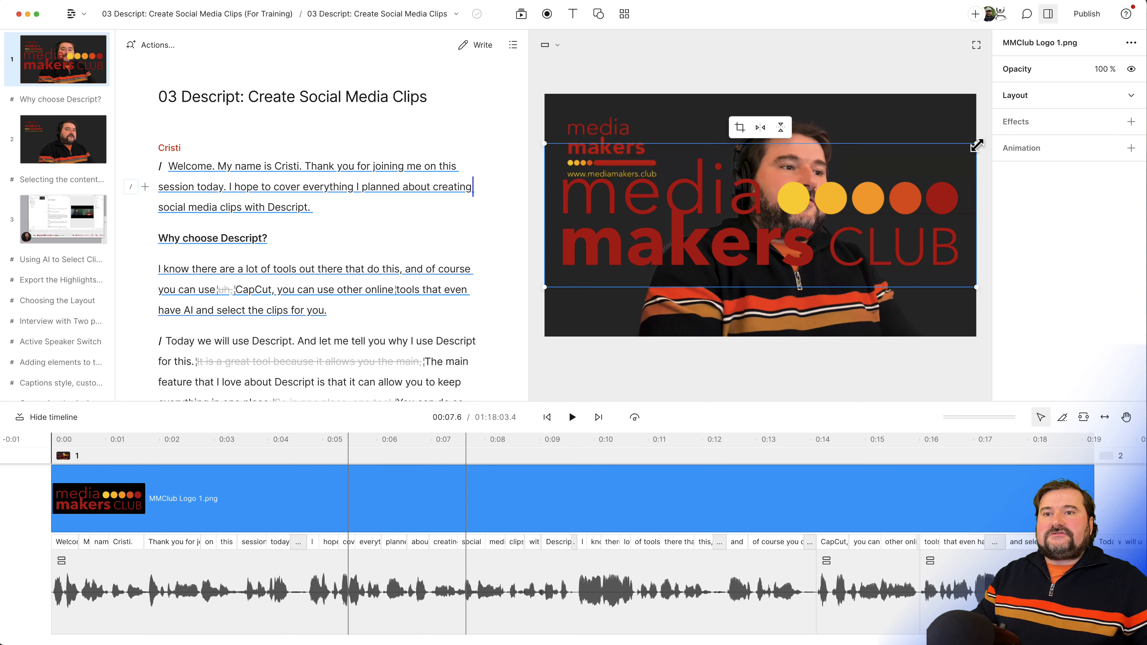
- Shrink the MMClub logo to about a fifth of the frame width and place it near the frame's lower-left corner
left_click_drag(977, 145, 402, 333)
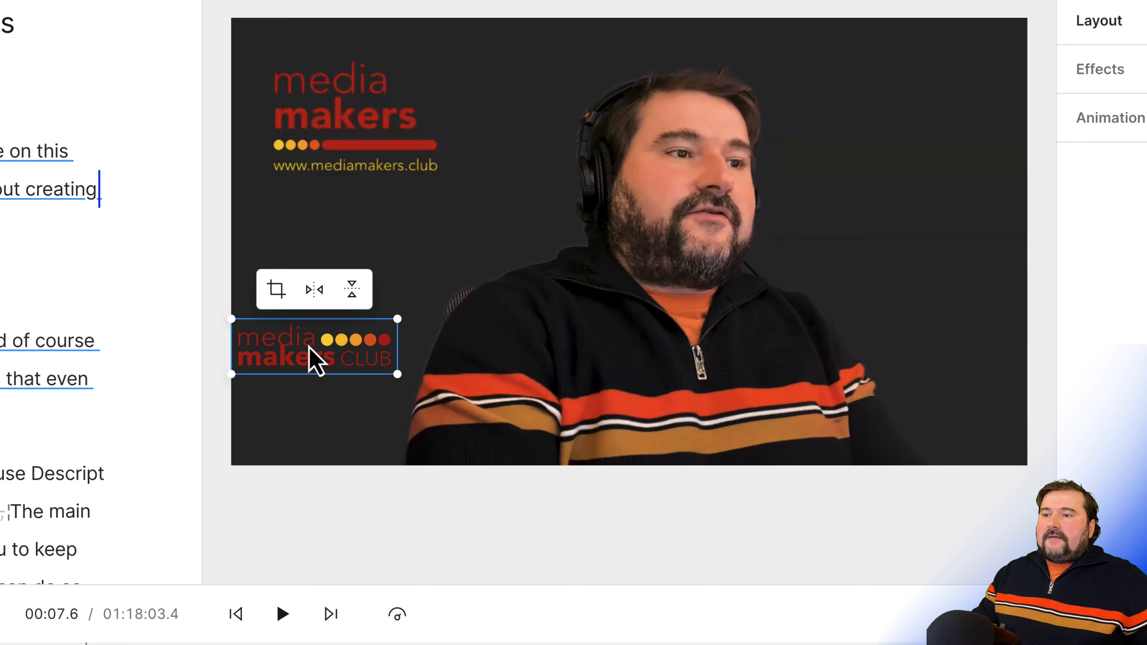
left_click_drag(310, 352, 338, 400)
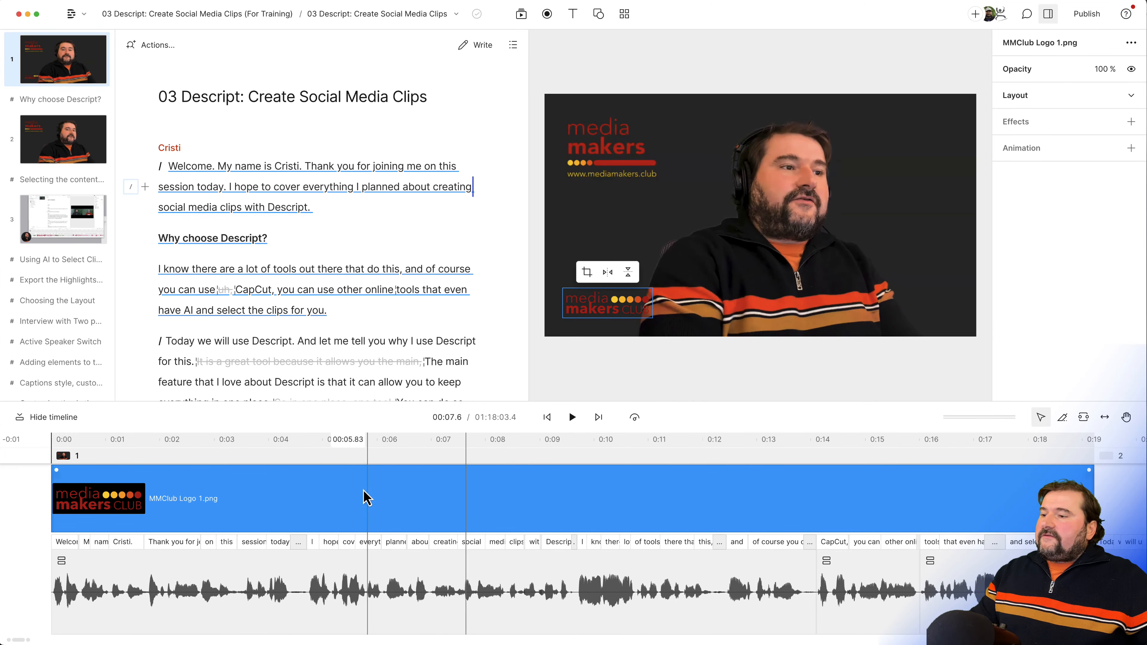
- Move the playhead to about 4.5 seconds in scene 1
left_click(179, 442)
left_click_drag(181, 439, 301, 445)
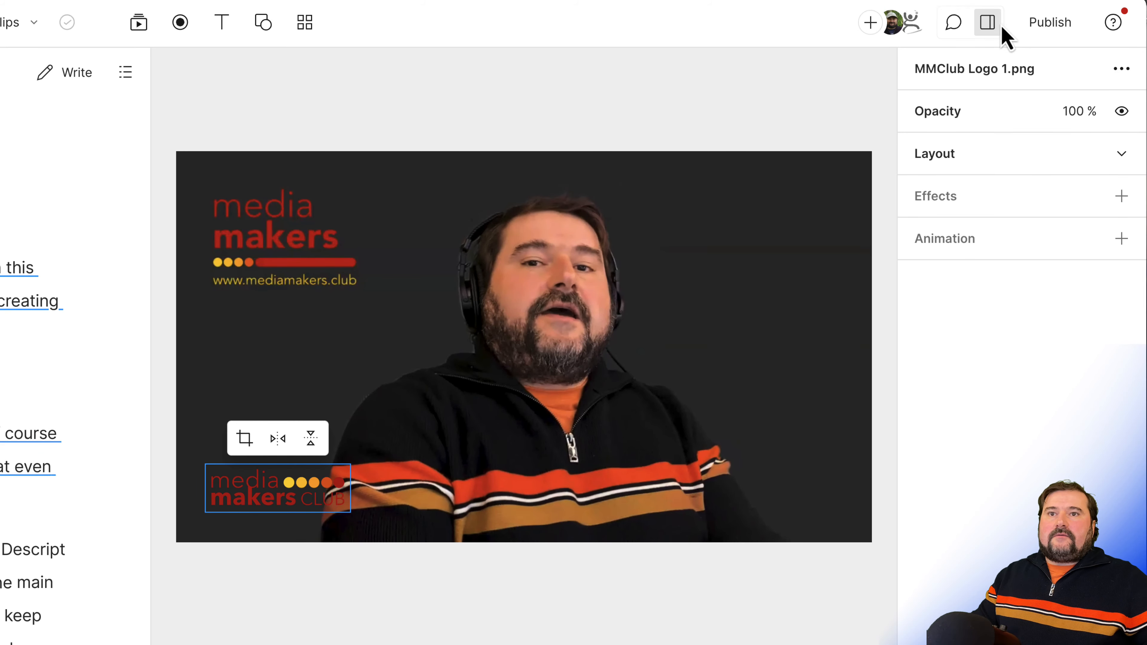
- Hide and show the properties sidebar a few times, leaving it visible
left_click(989, 27)
left_click(992, 32)
left_click(993, 32)
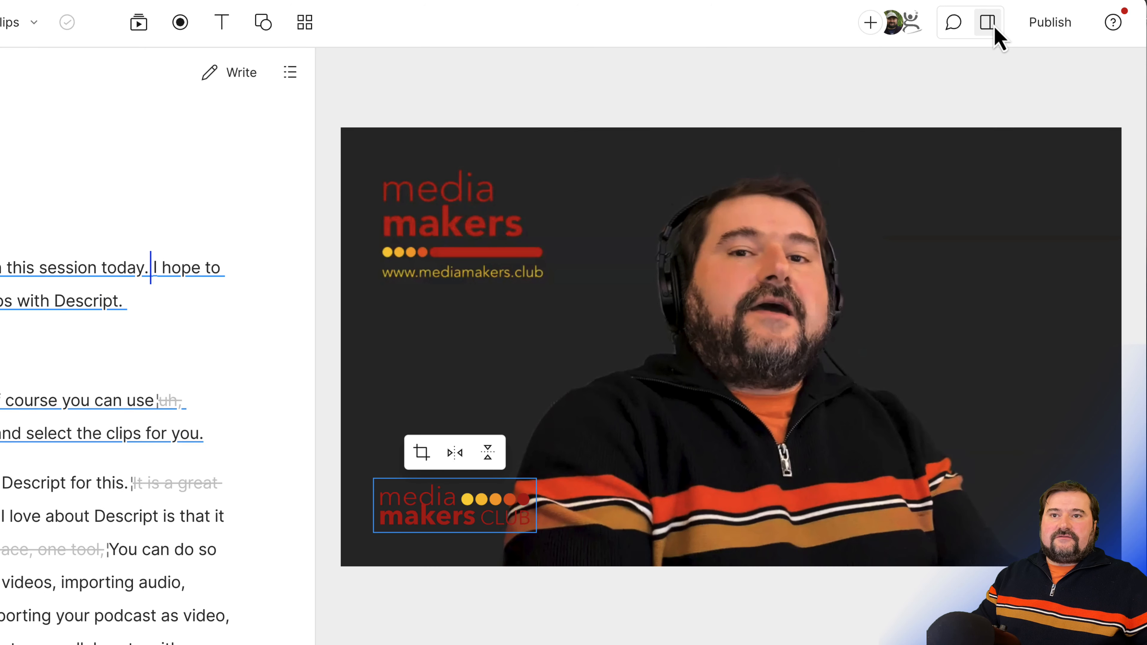
left_click(993, 32)
left_click(995, 31)
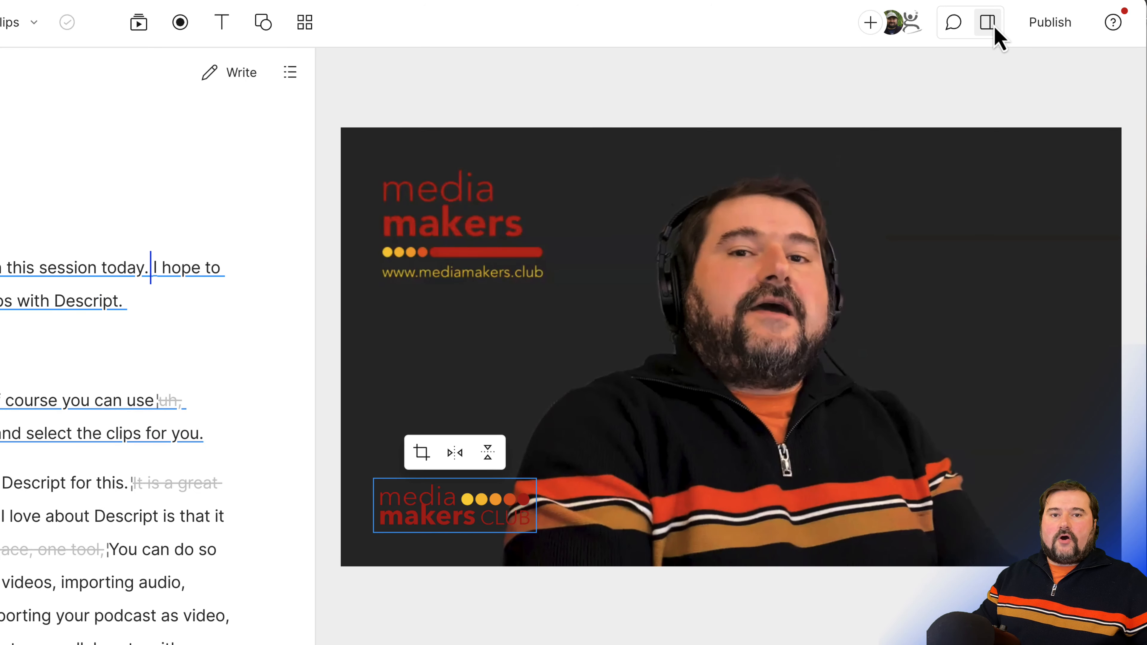
left_click(994, 32)
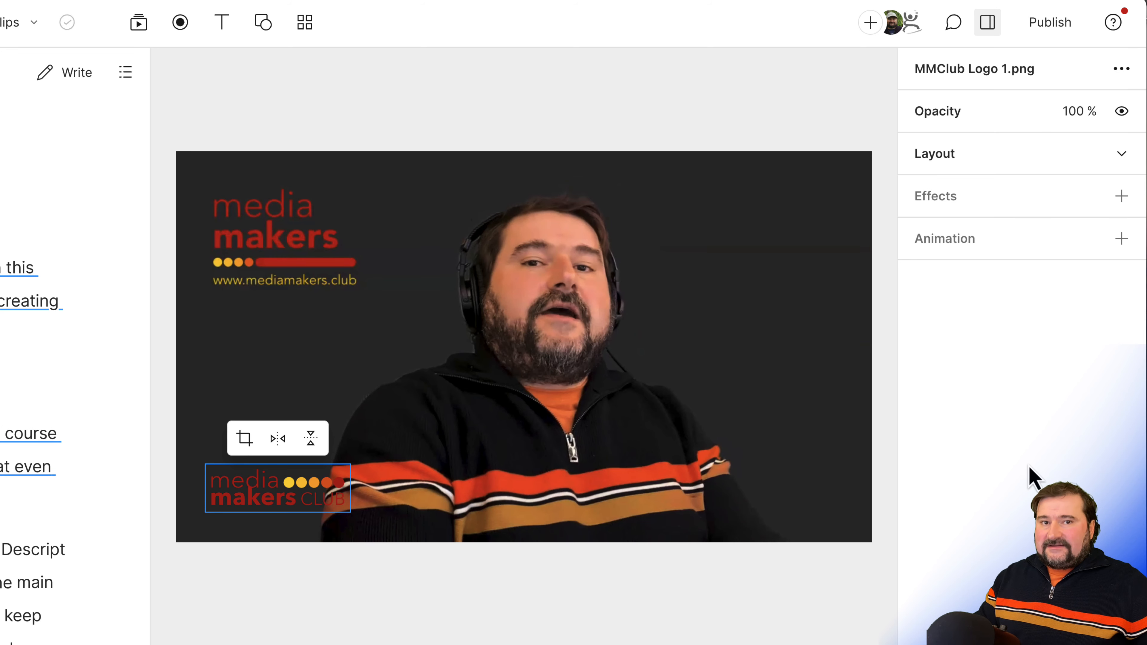
- Add a Custom animation to the MMClub Logo 1.png layer
left_click(1122, 244)
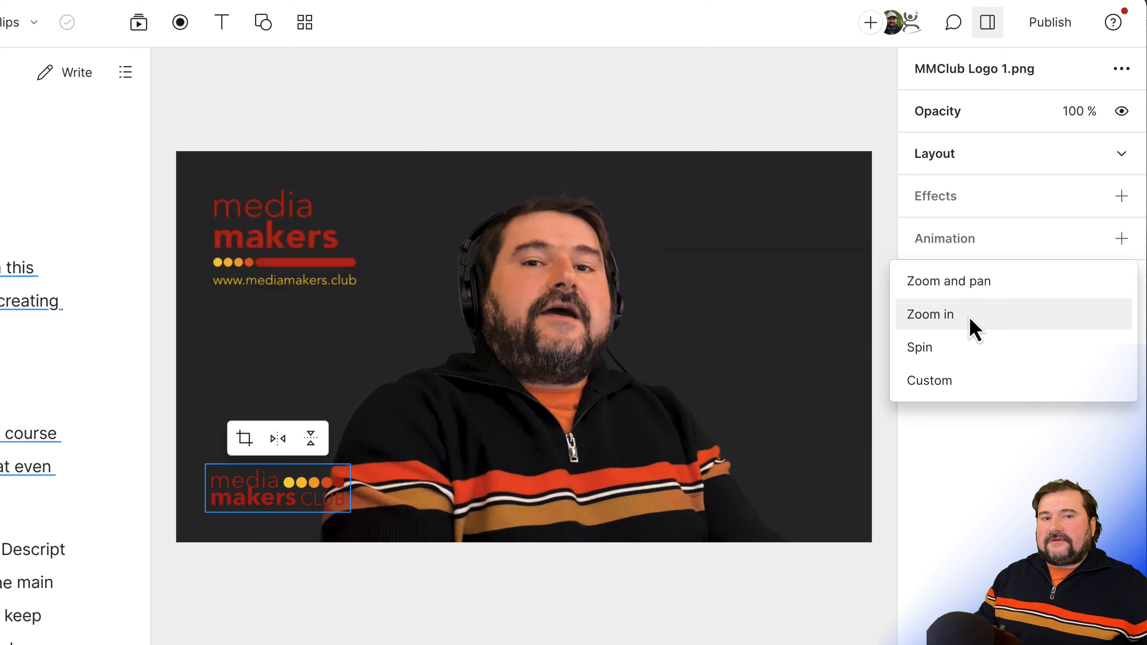
left_click(949, 382)
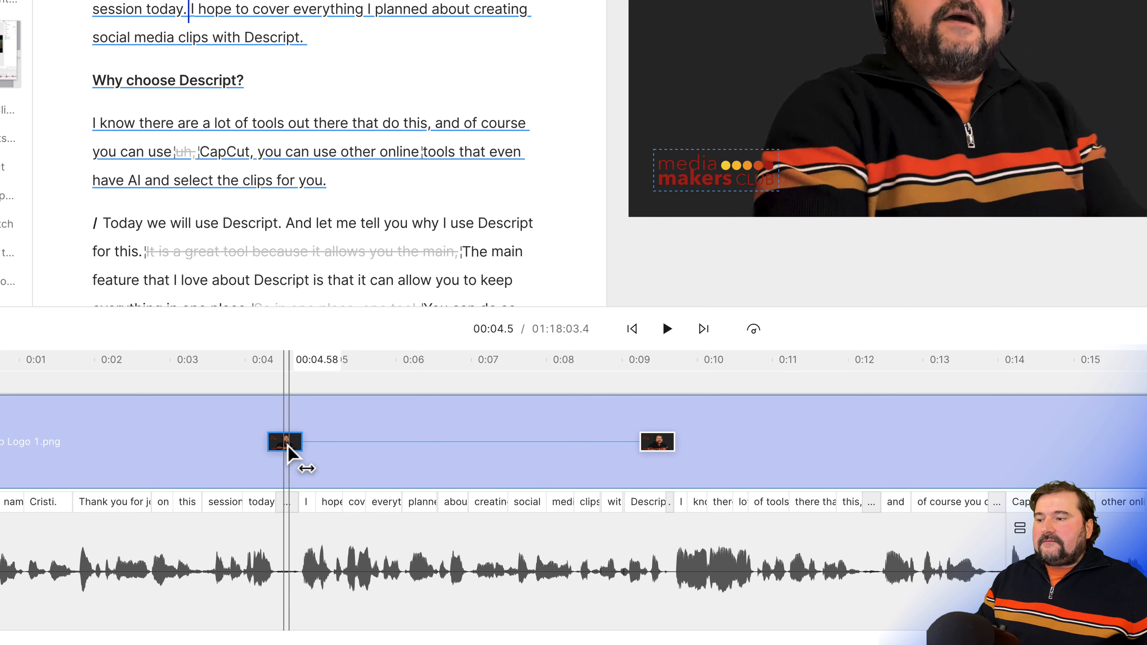
- Move the logo animation's start keyframe to about 3.6 seconds and its end keyframe to about 5.5 seconds
left_click_drag(288, 446, 226, 451)
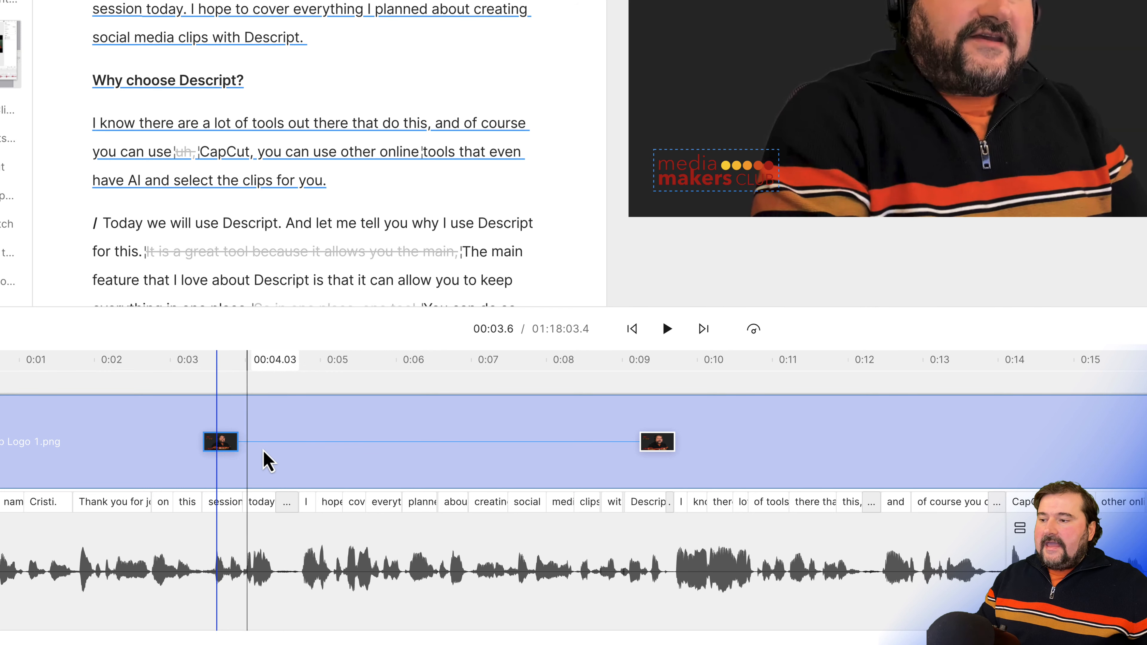
left_click_drag(663, 447, 372, 446)
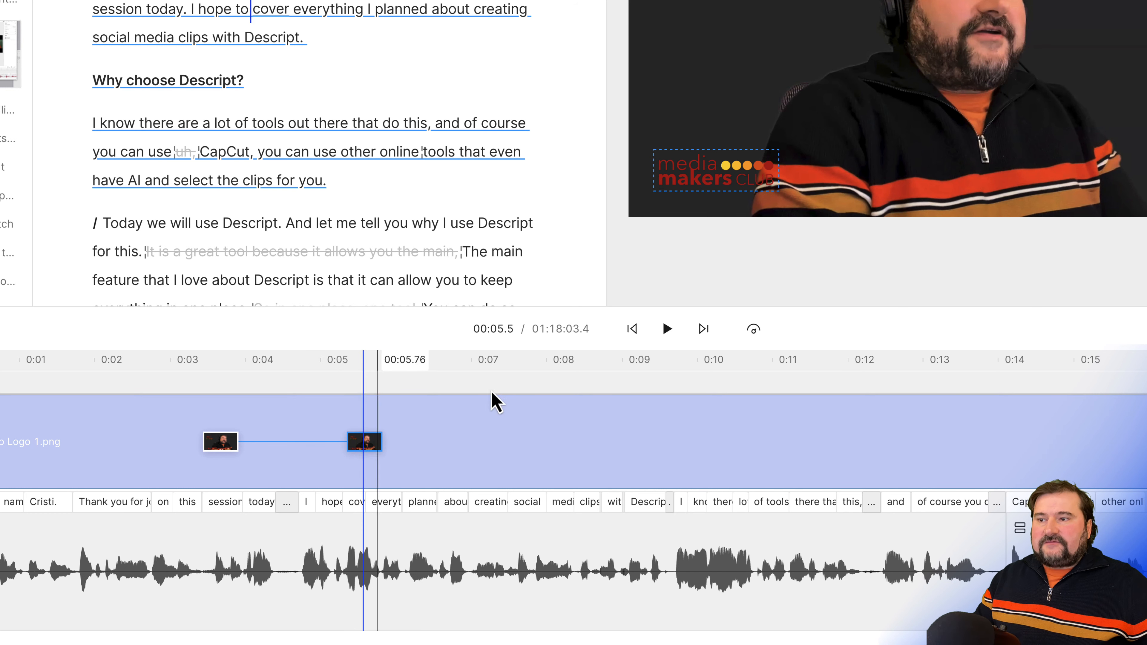
left_click(670, 185)
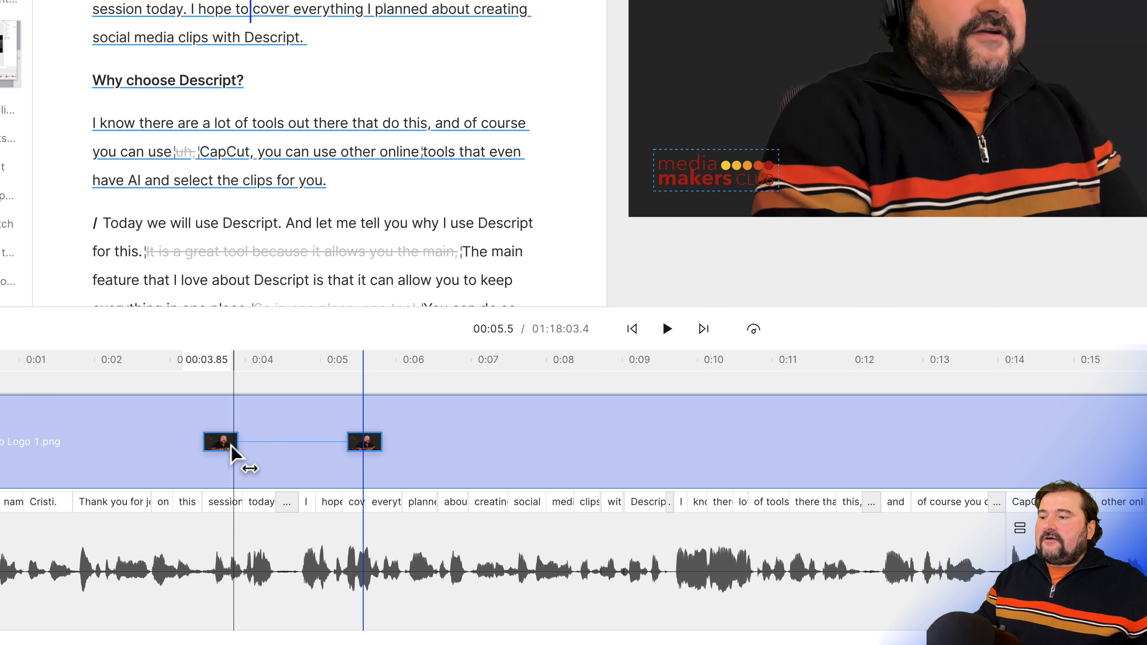
left_click(221, 443)
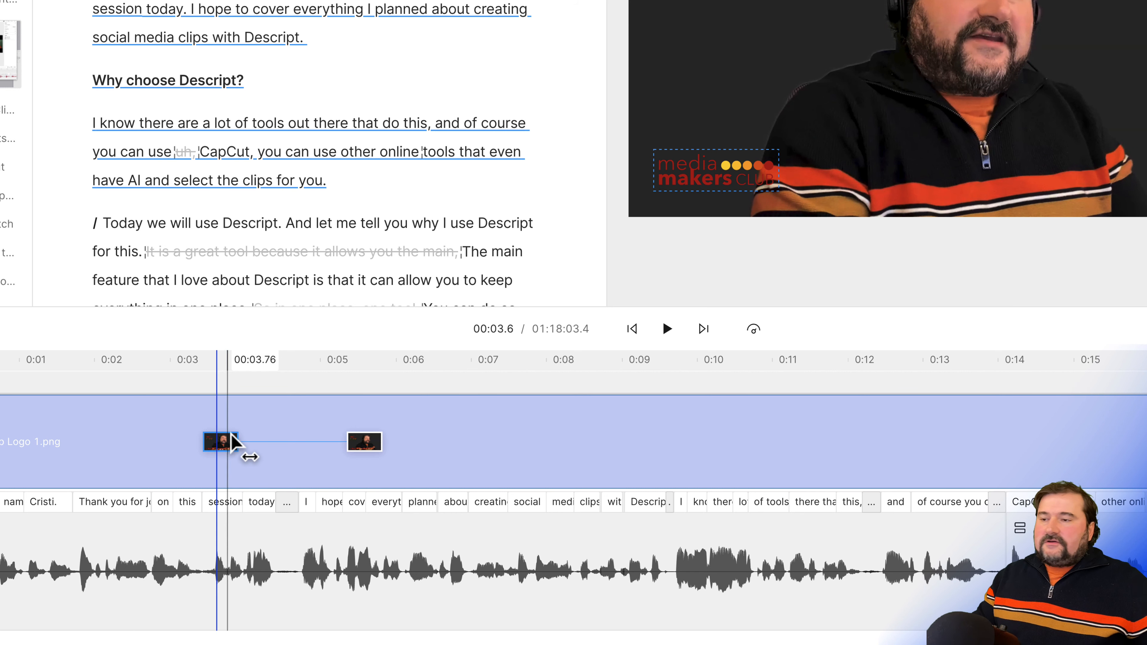
left_click(730, 187)
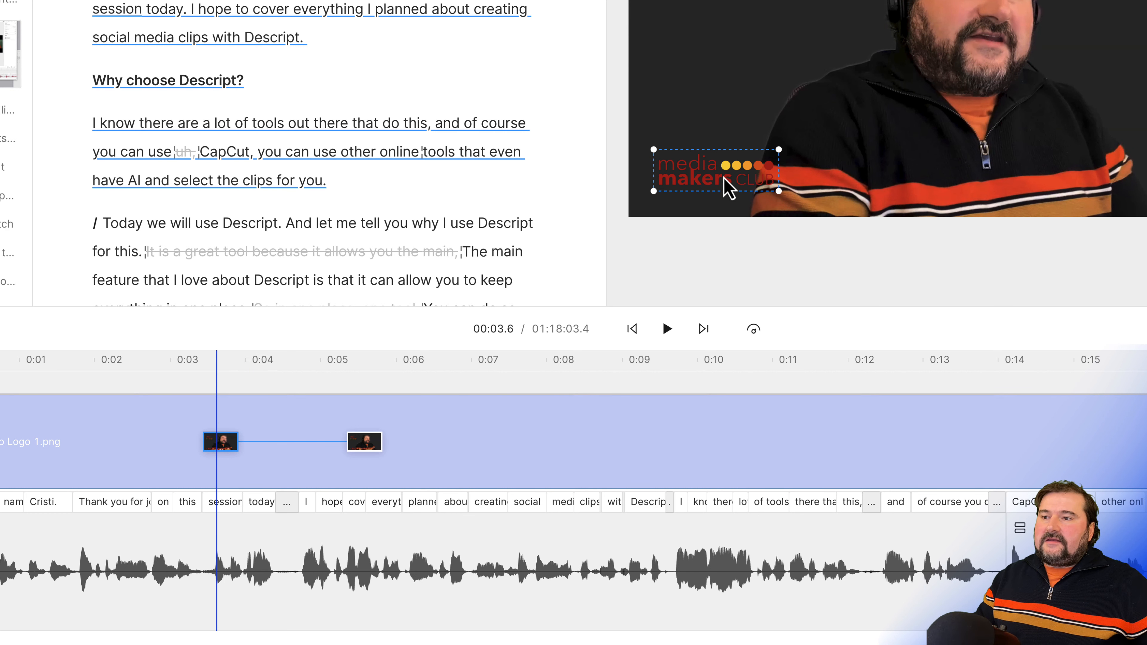
left_click_drag(728, 186, 700, 174)
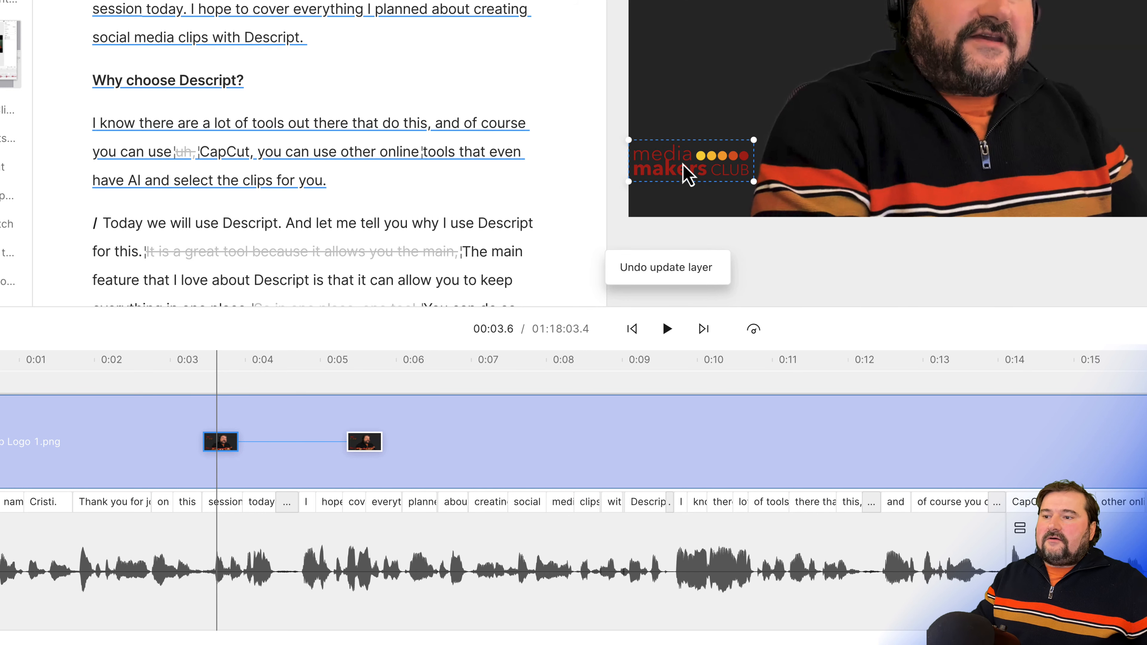
left_click_drag(686, 174, 719, 183)
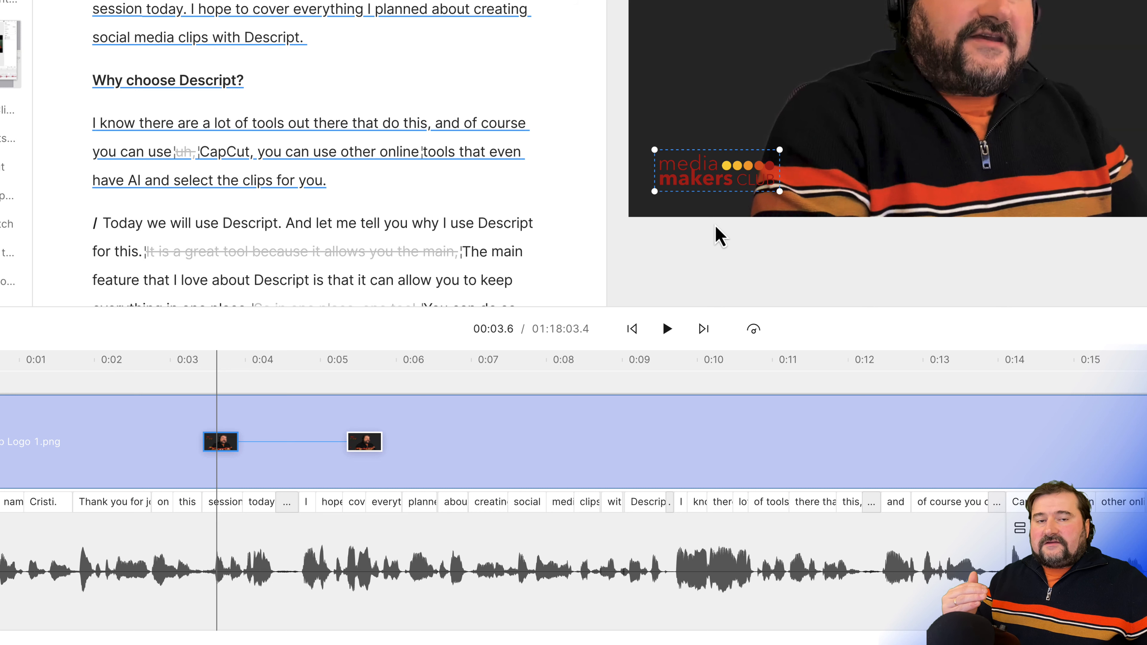
key("super+z")
key("super+z")
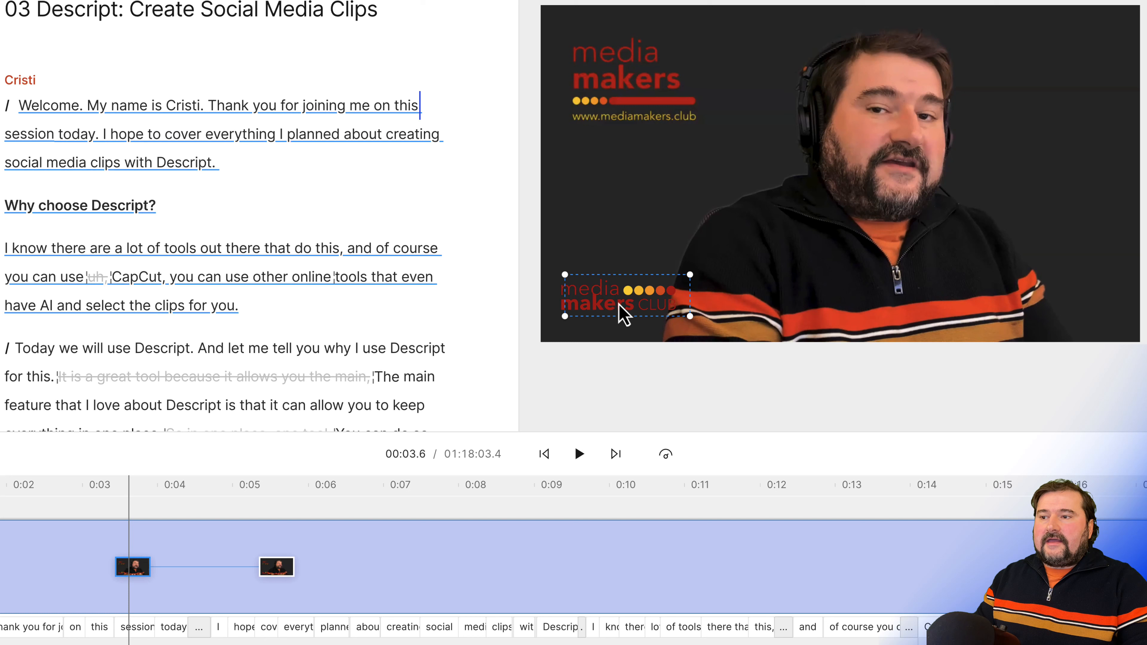
- At the first animation's start keyframe, shift the logo horizontally until it lies completely outside the frame's left edge
left_click_drag(618, 304, 619, 304)
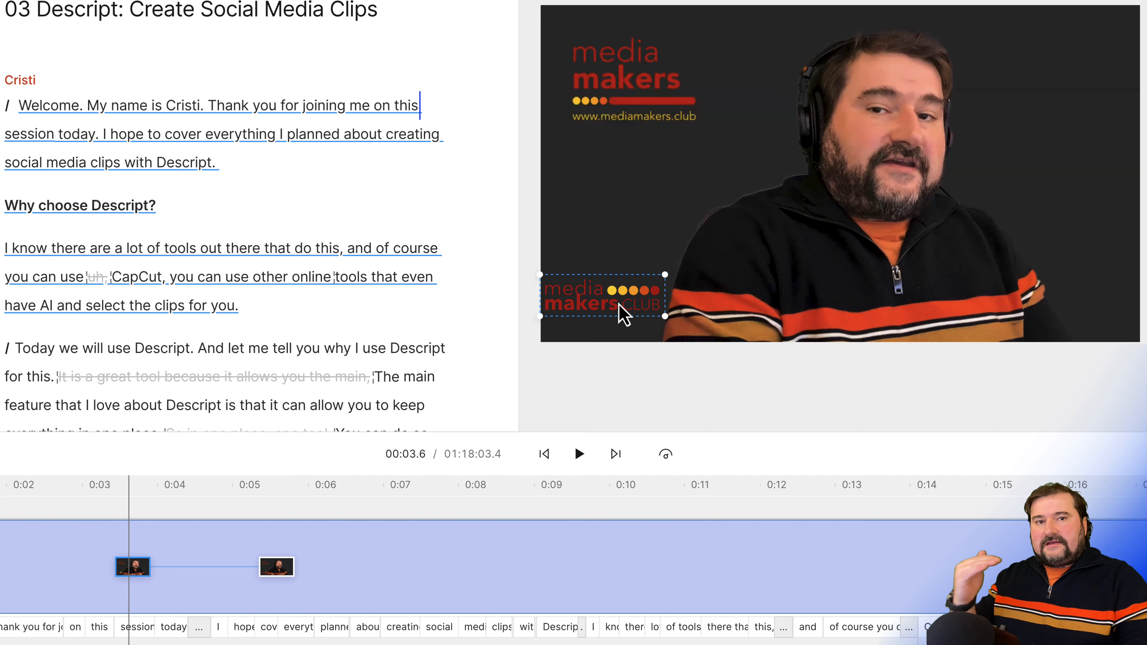
key("shift+Left")
key("shift+Left")
key("shift+Left")
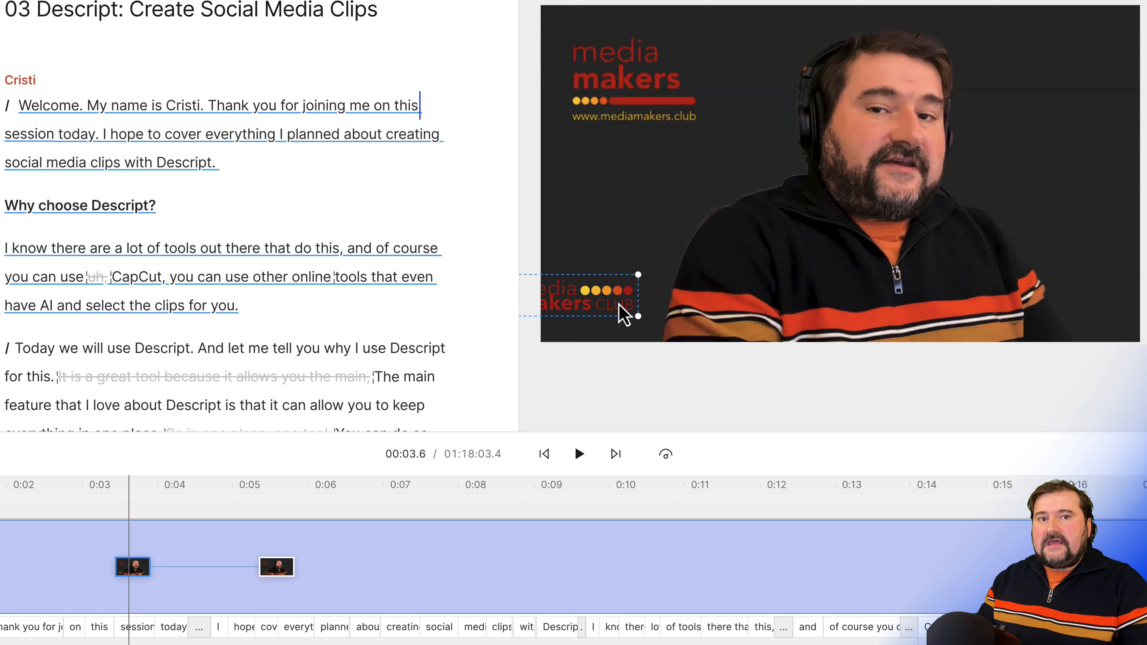
key("shift+Left")
key("shift+Left")
key("shift+Left")
key("shift+Left")
key("shift+Left")
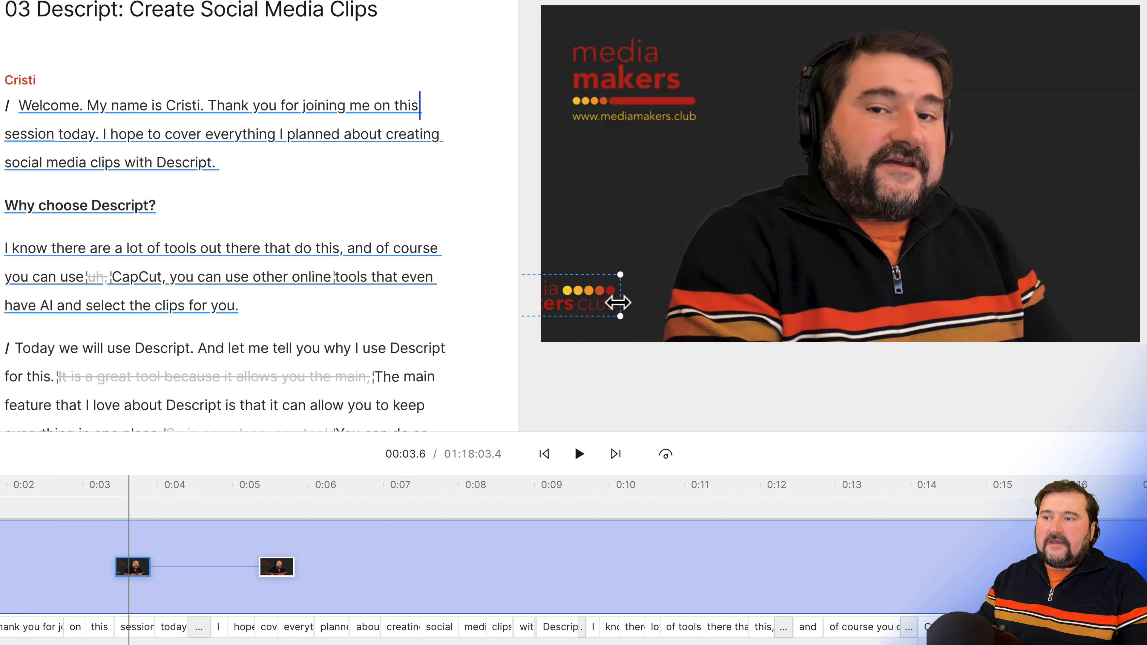
key("shift+Left")
key("shift+Left")
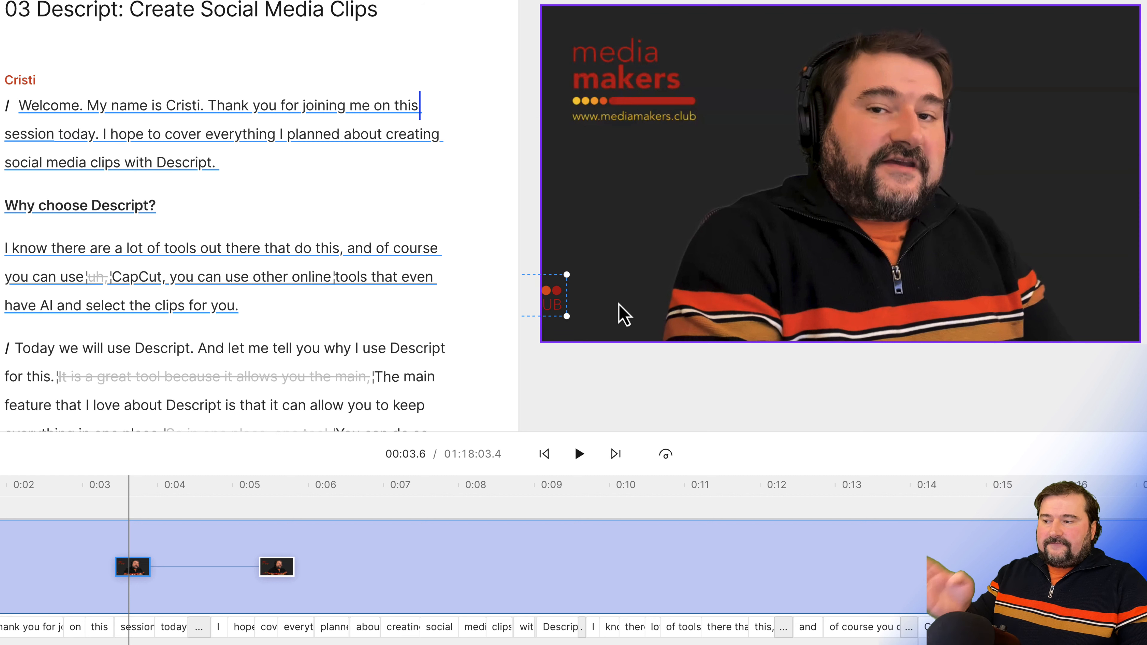
key("shift+Left")
key("shift+Left")
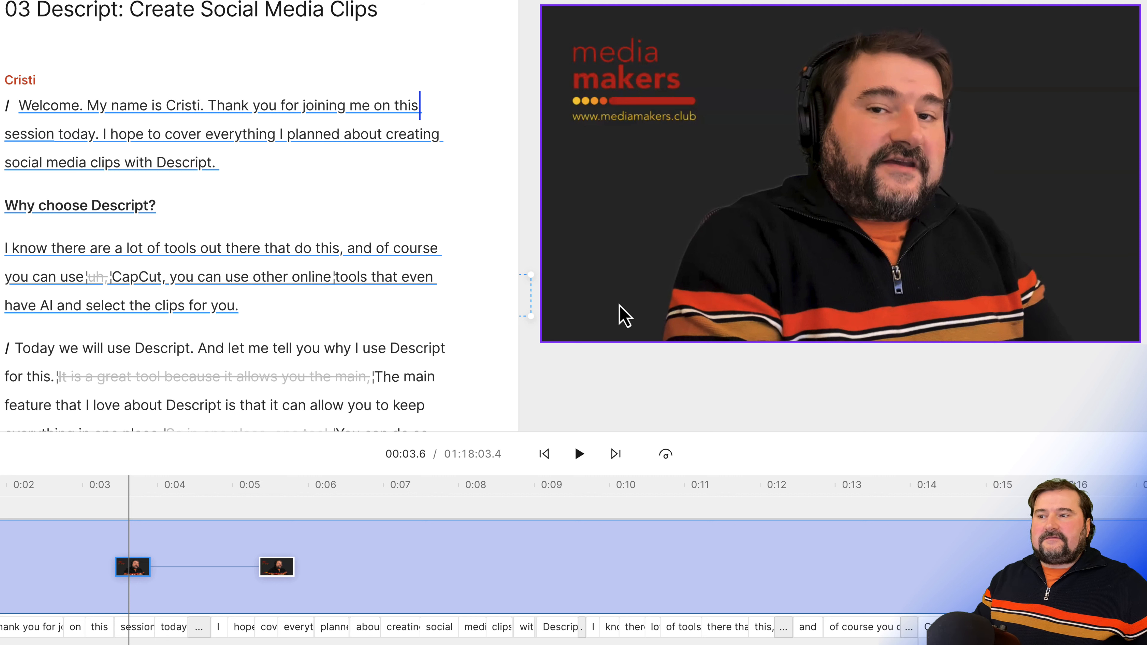
- Move the slide-in animation's end keyframe to about 4.6 seconds and preview the movement from about 3 seconds
left_click(580, 453)
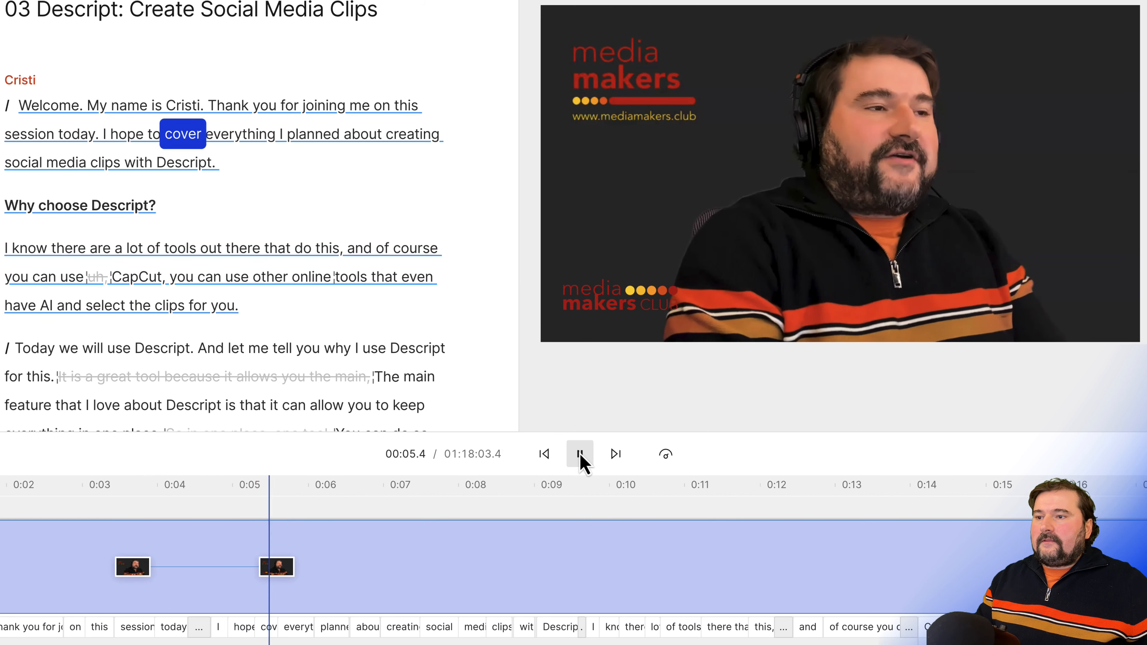
left_click(580, 453)
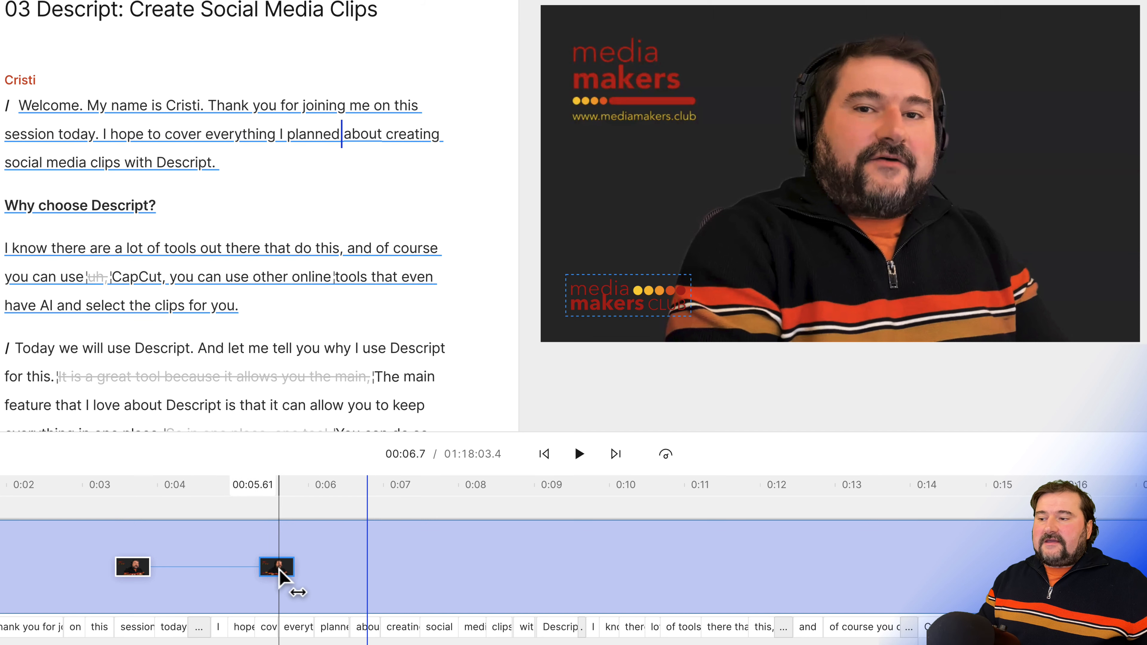
left_click_drag(278, 576, 212, 573)
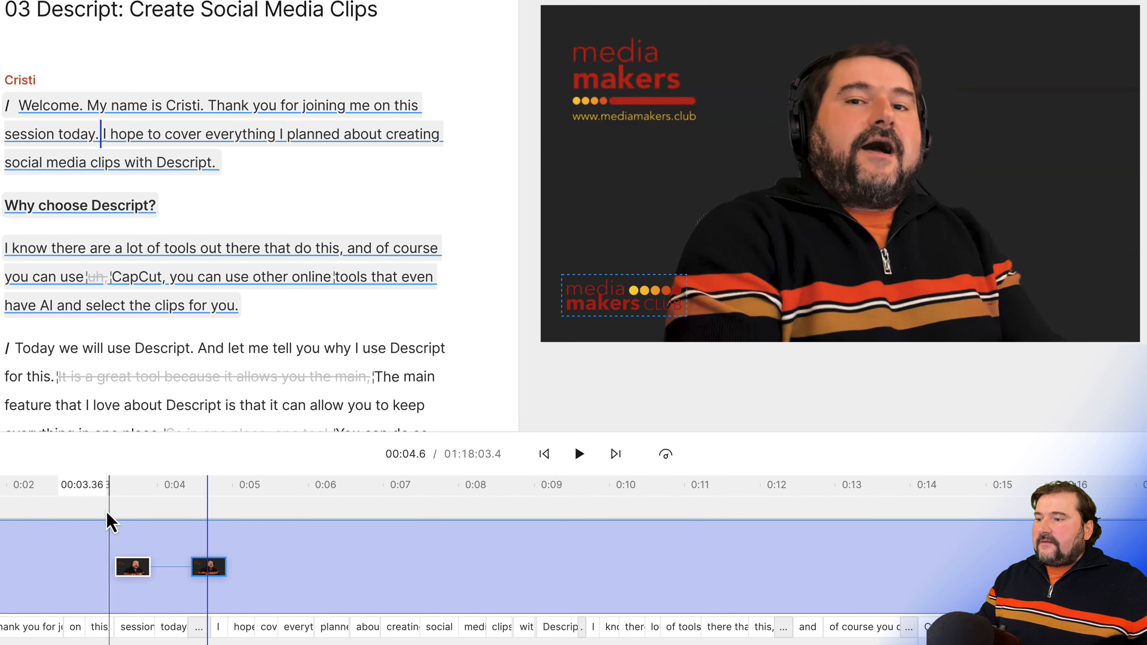
left_click(85, 493)
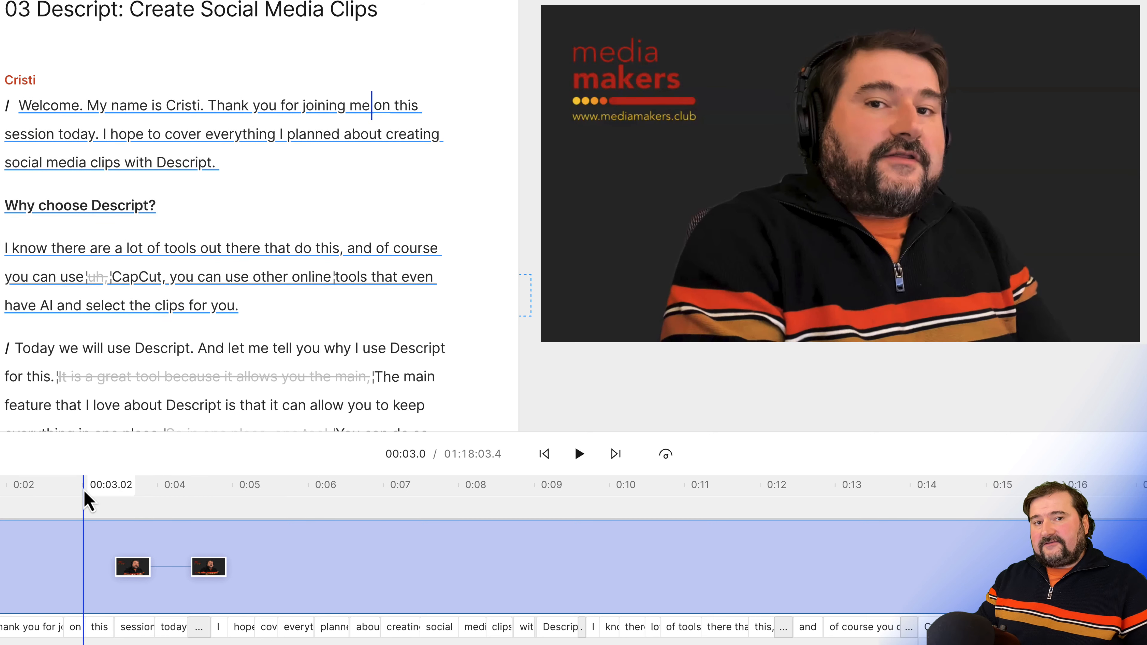
key("space")
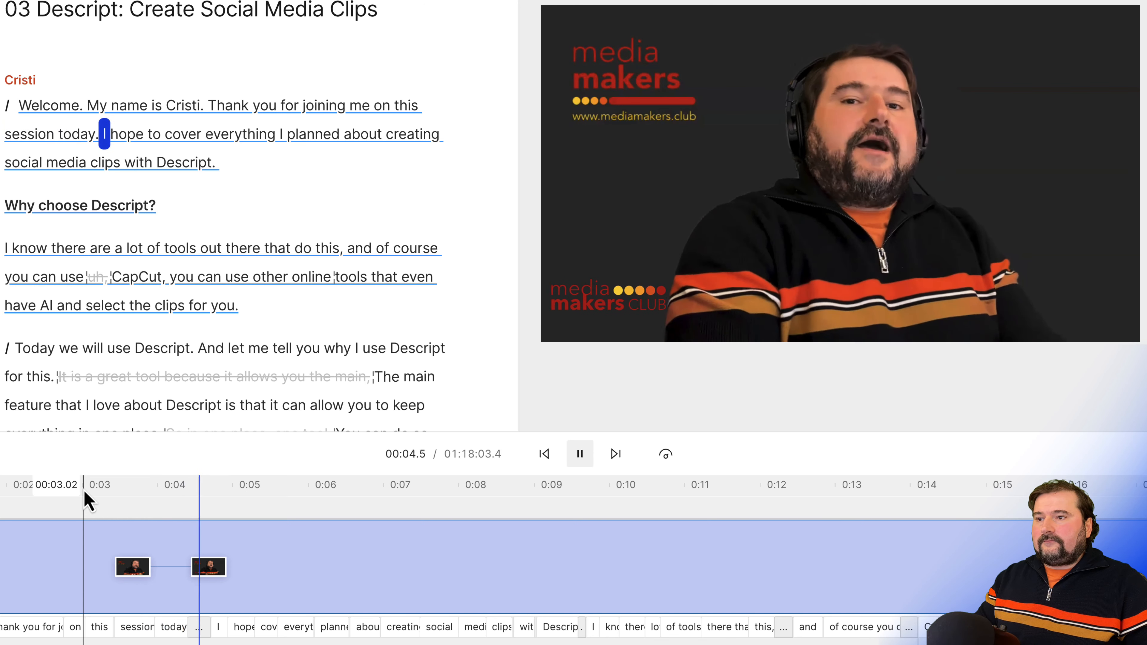
key("space")
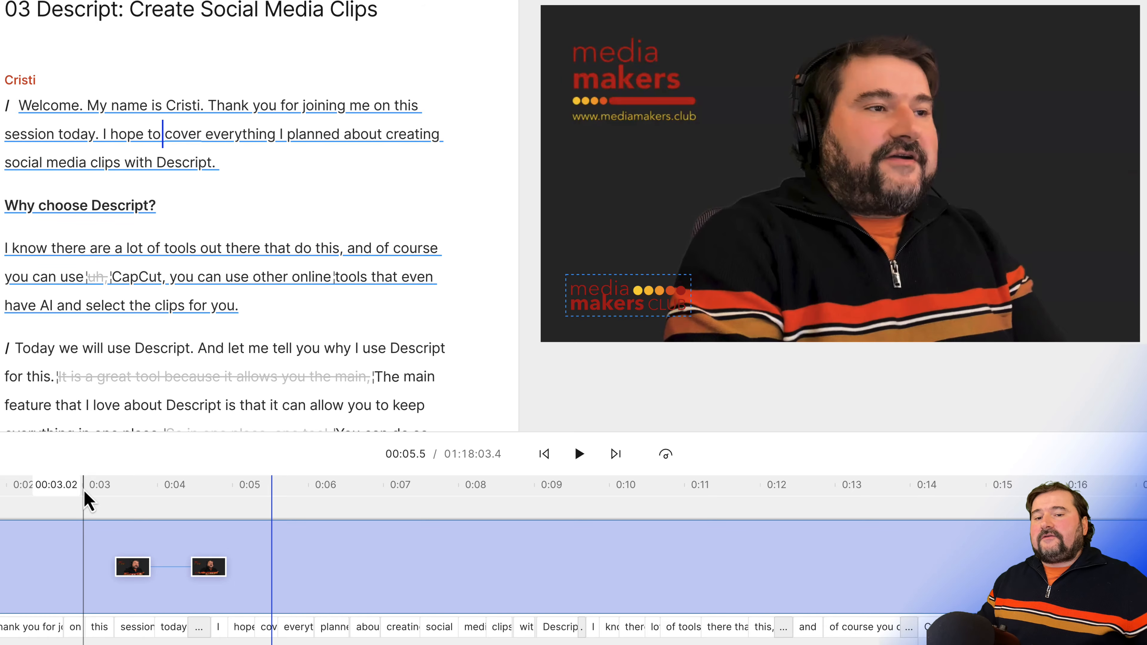
- Place the playhead at about 16 seconds and add a second Custom animation to the MMClub Logo 1.png layer
left_click_drag(317, 487, 1046, 491)
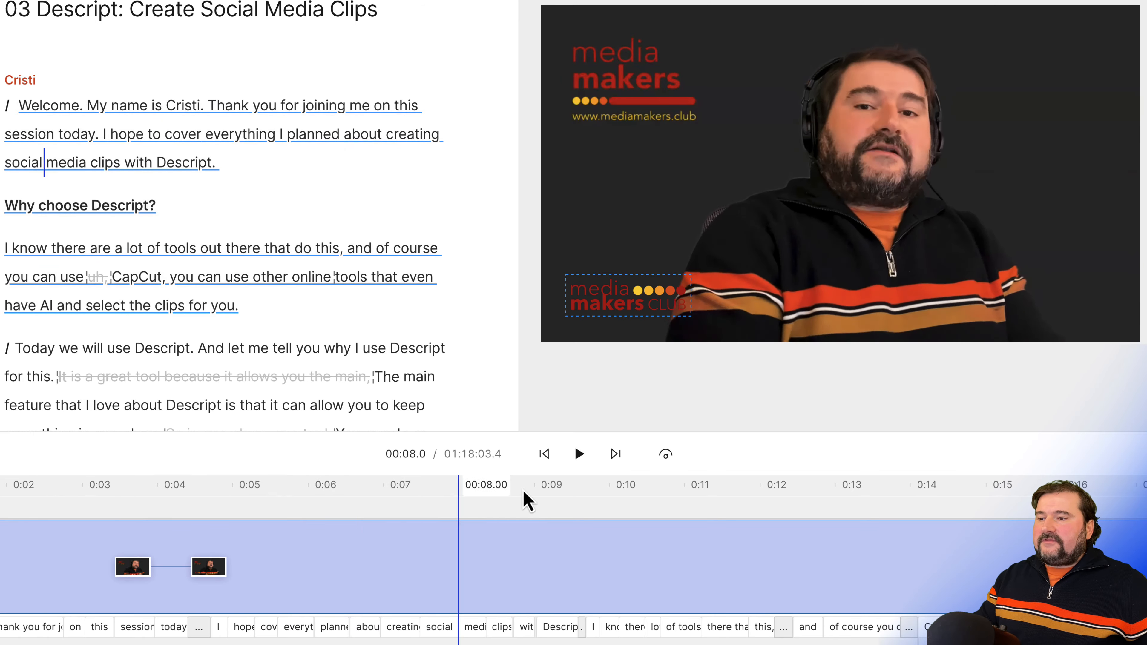
mouse_move(913, 448)
left_mouse_down()
mouse_move(961, 447)
mouse_move(930, 444)
left_mouse_up()
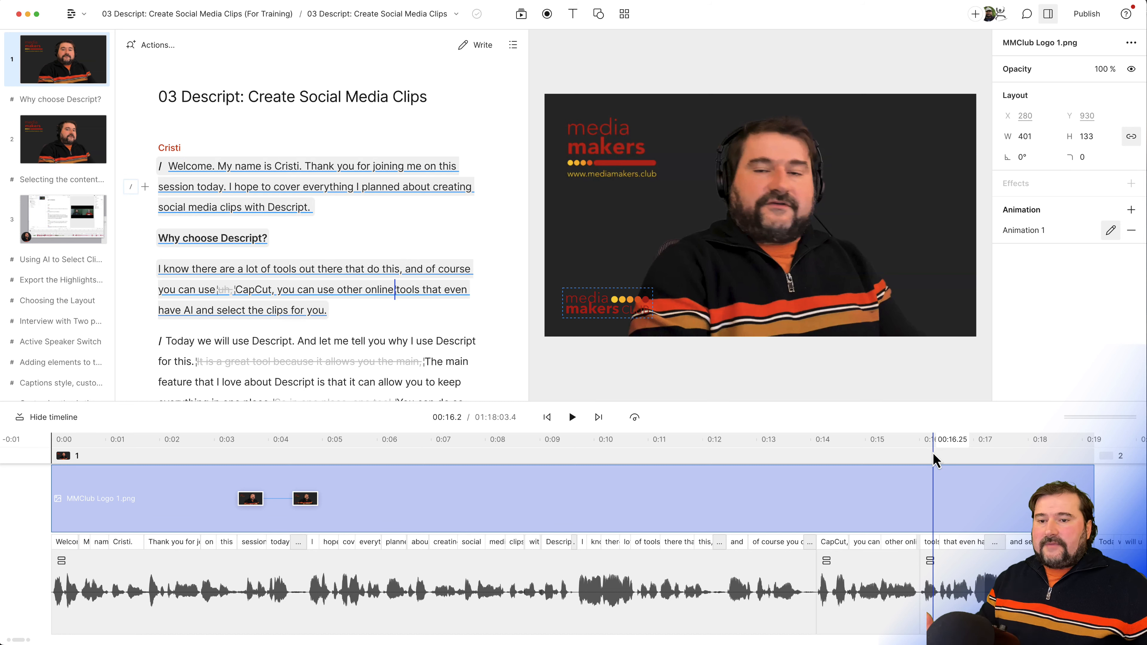
left_click(930, 512)
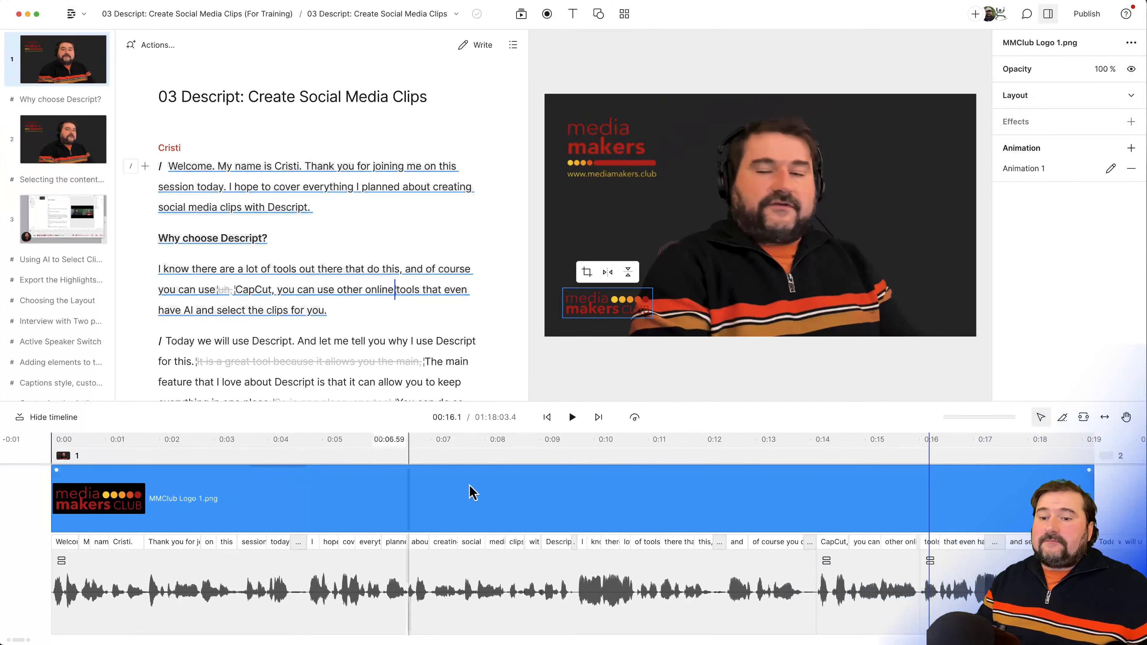
left_click(921, 485)
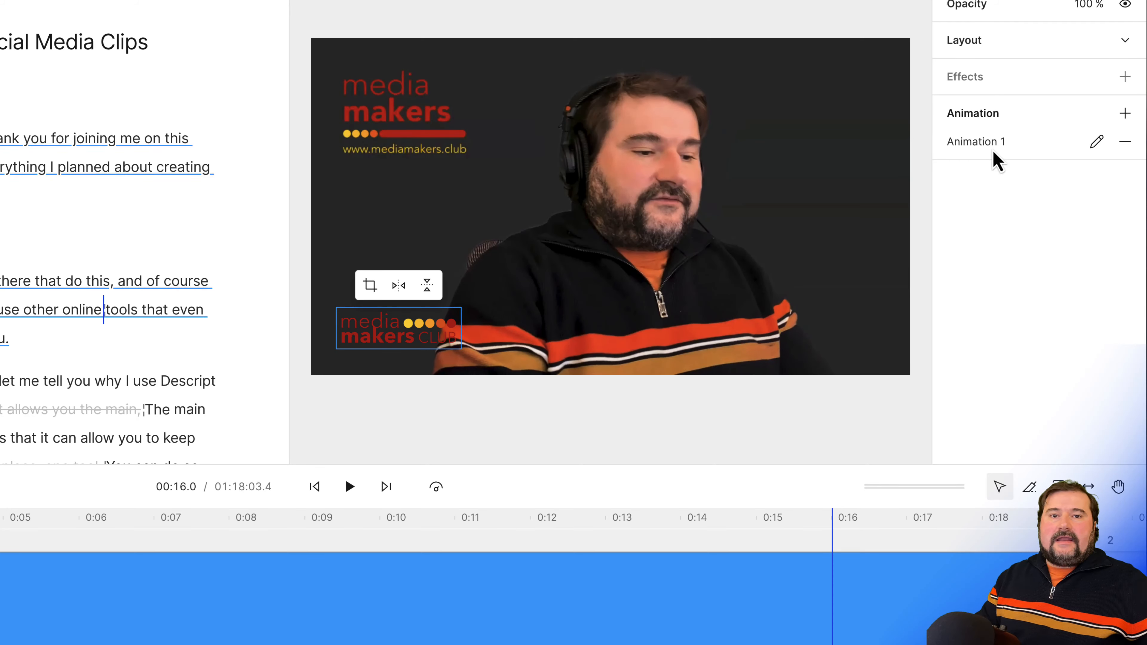
left_click(1127, 124)
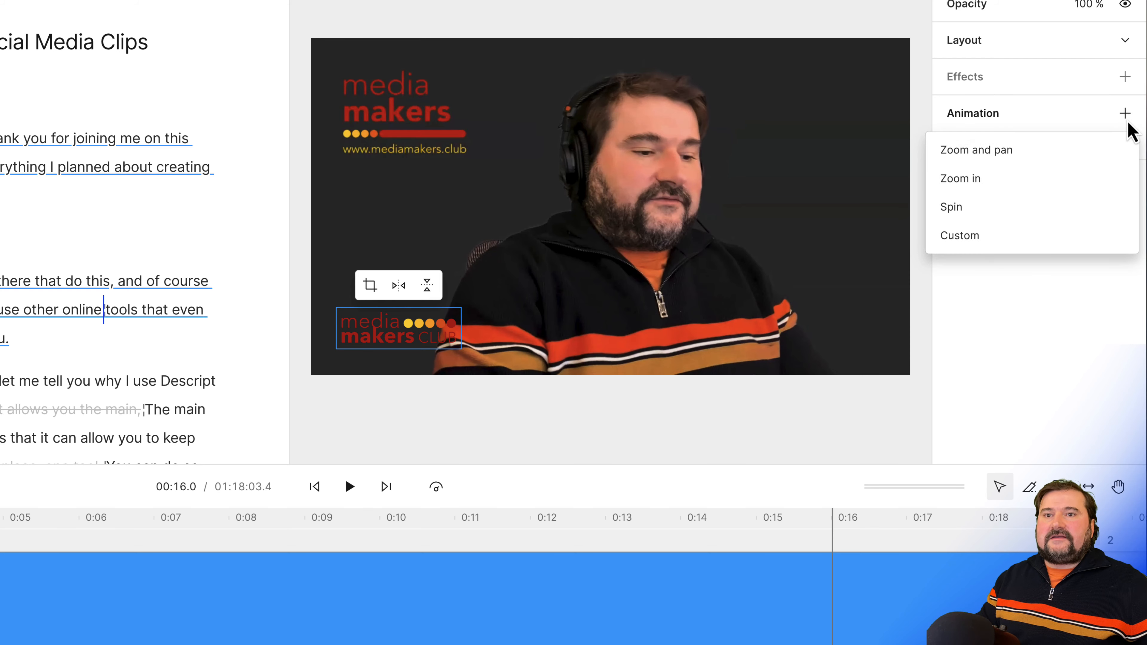
left_click(987, 237)
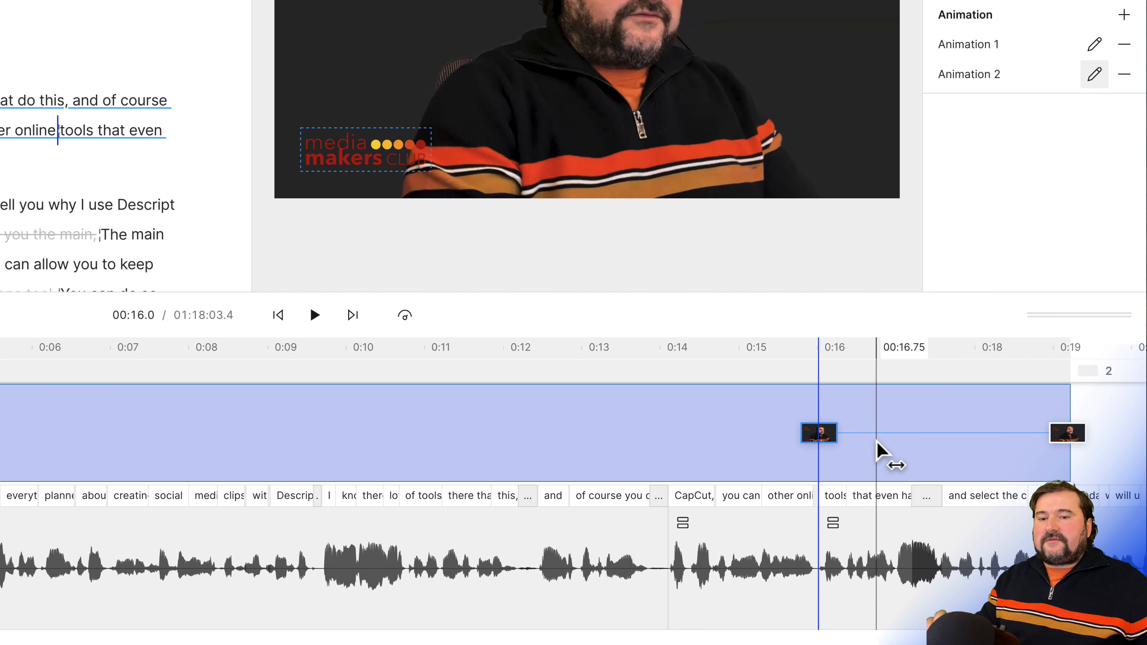
- Move Animation 2's start keyframe to about 15.2 seconds and its end keyframe to about 16.6 seconds
left_click_drag(822, 434, 756, 443)
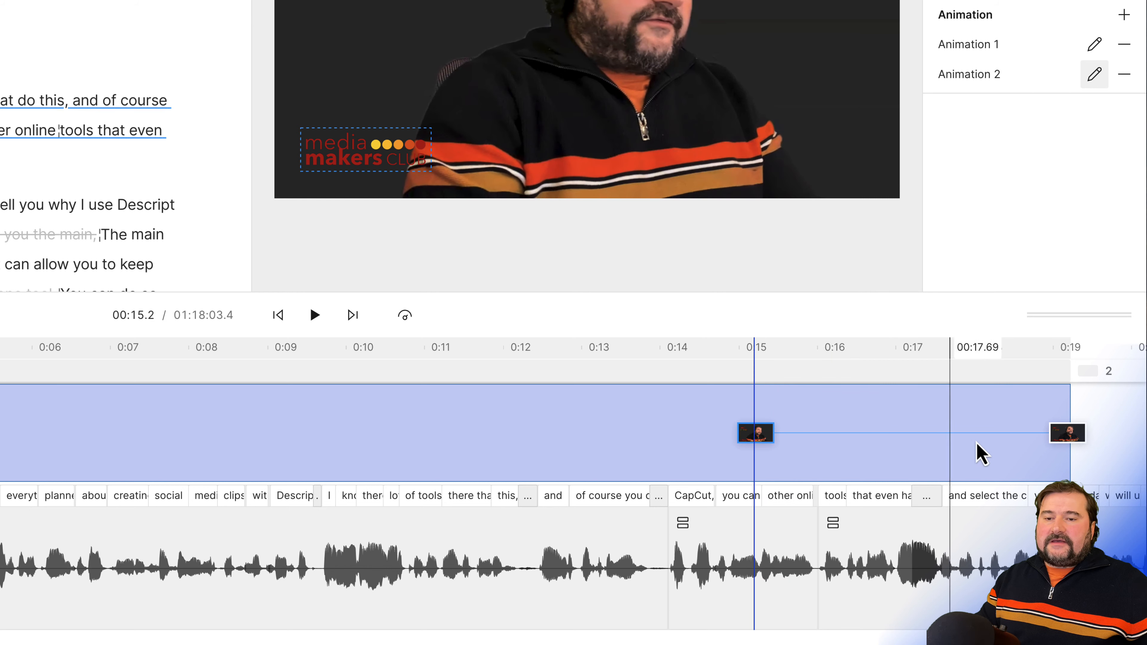
mouse_move(1076, 445)
left_mouse_down()
mouse_move(1045, 457)
mouse_move(869, 439)
left_mouse_up()
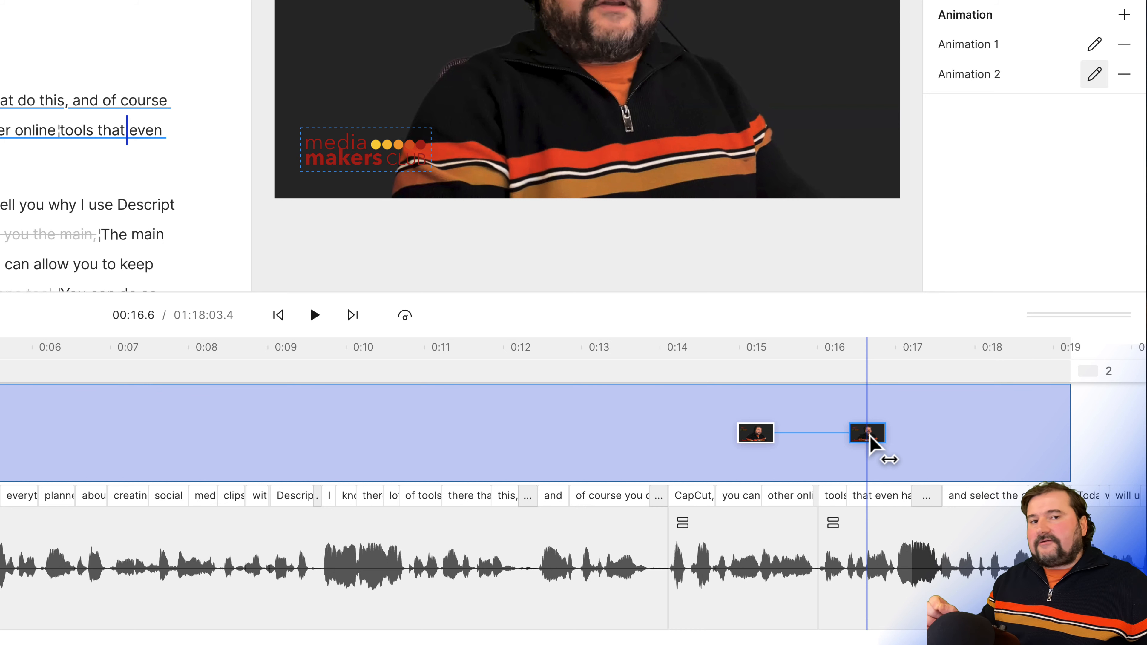
left_click(763, 436)
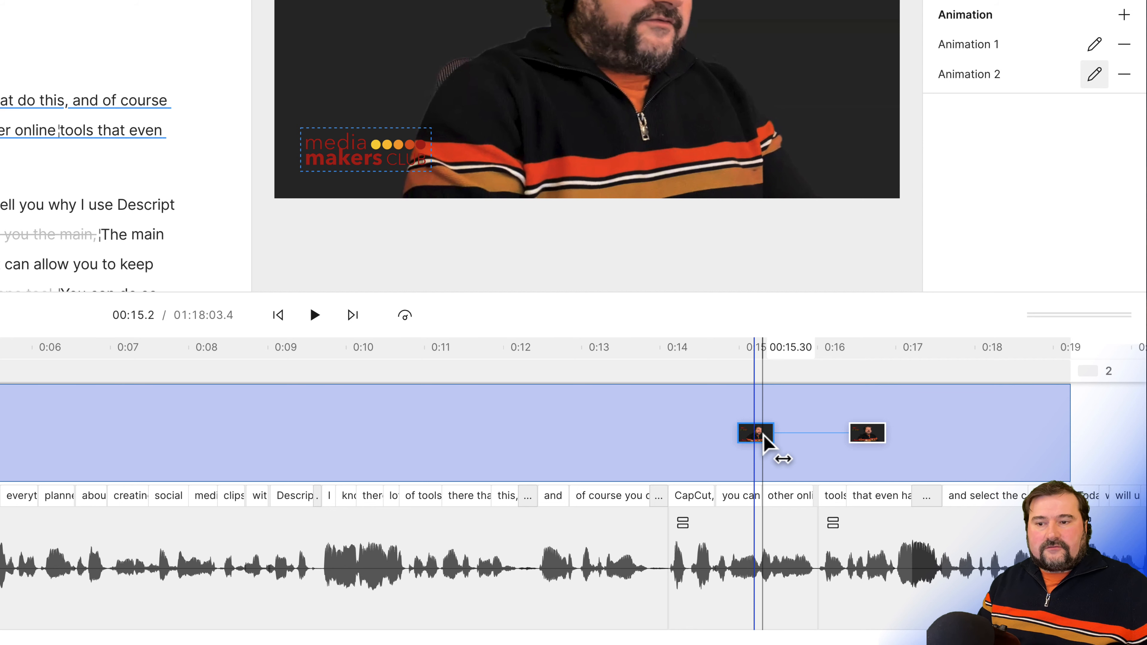
- At Animation 2's end keyframe, shift the logo horizontally past the frame's left edge to about X -215
left_click(864, 434)
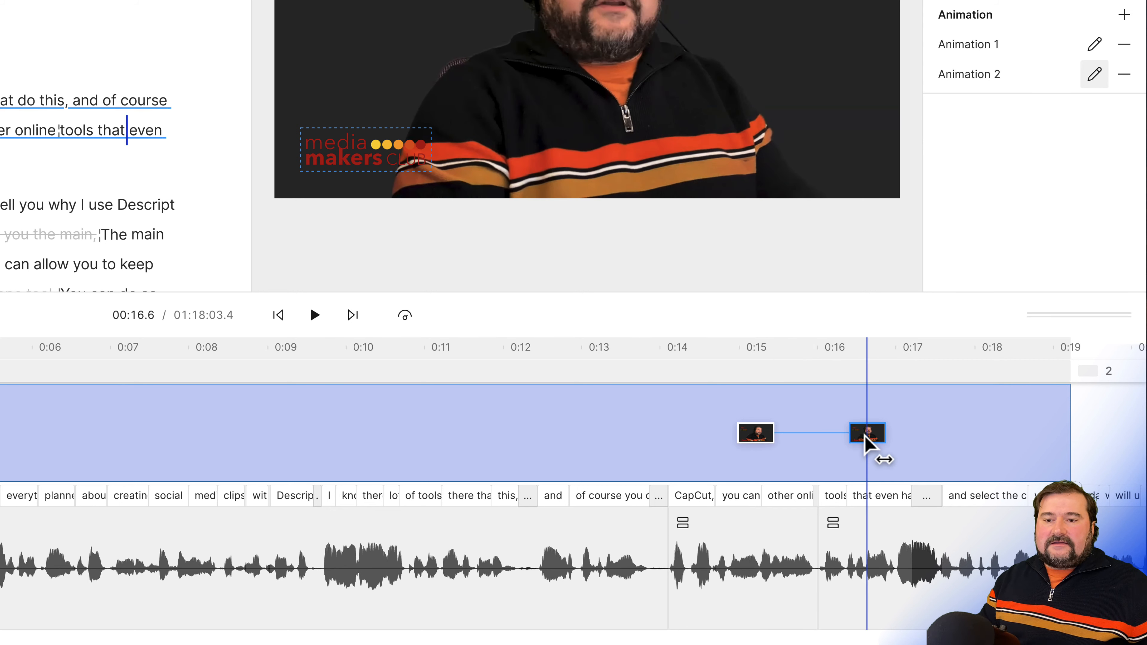
left_click(348, 131)
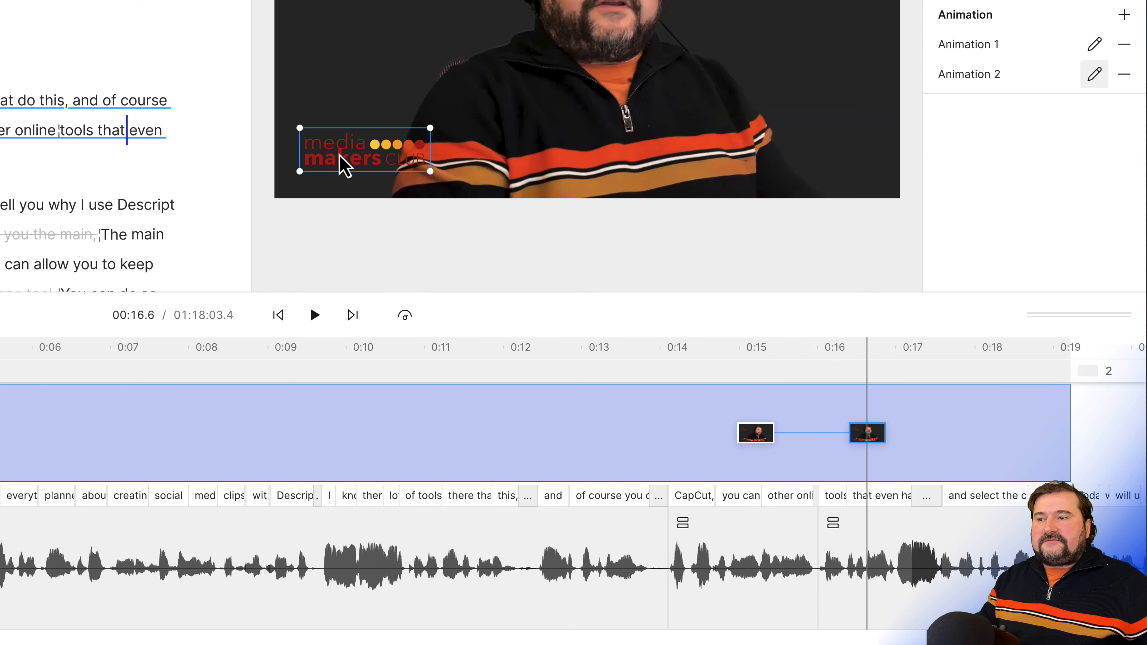
key("shift+Left")
key("shift+Left")
key("shift+Left")
key("shift+Left")
key("shift+Left")
key("shift+Left")
key("shift+Left")
key("shift+Left")
key("shift+Left")
key("shift+Left")
key("shift+Left")
key("shift+Left")
key("shift+Left")
key("shift+Left")
key("shift+Left")
key("shift+Left")
key("shift+Left")
key("shift+Left")
key("shift+Left")
key("shift+Left")
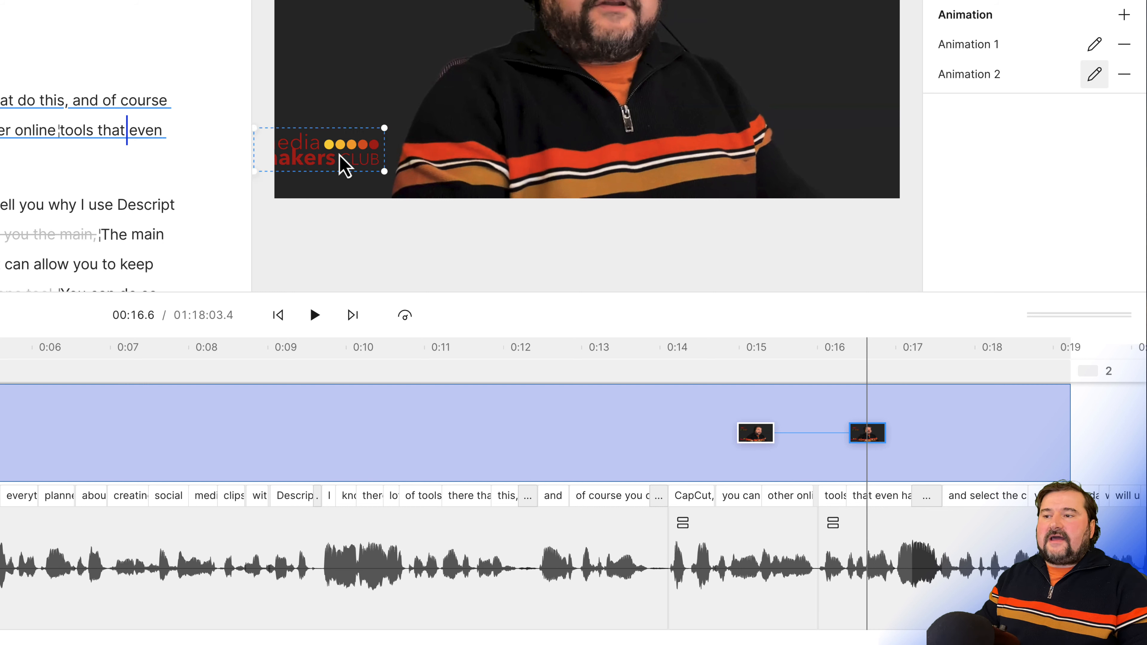
key("shift+Left")
key("shift+Left")
key("shift+Left")
key("shift+Left")
key("shift+Left")
key("shift+Left")
key("shift+Left")
key("shift+Left")
key("shift+Left")
key("shift+Left")
key("shift+Left")
key("shift+Left")
key("shift+Left")
key("shift+Left")
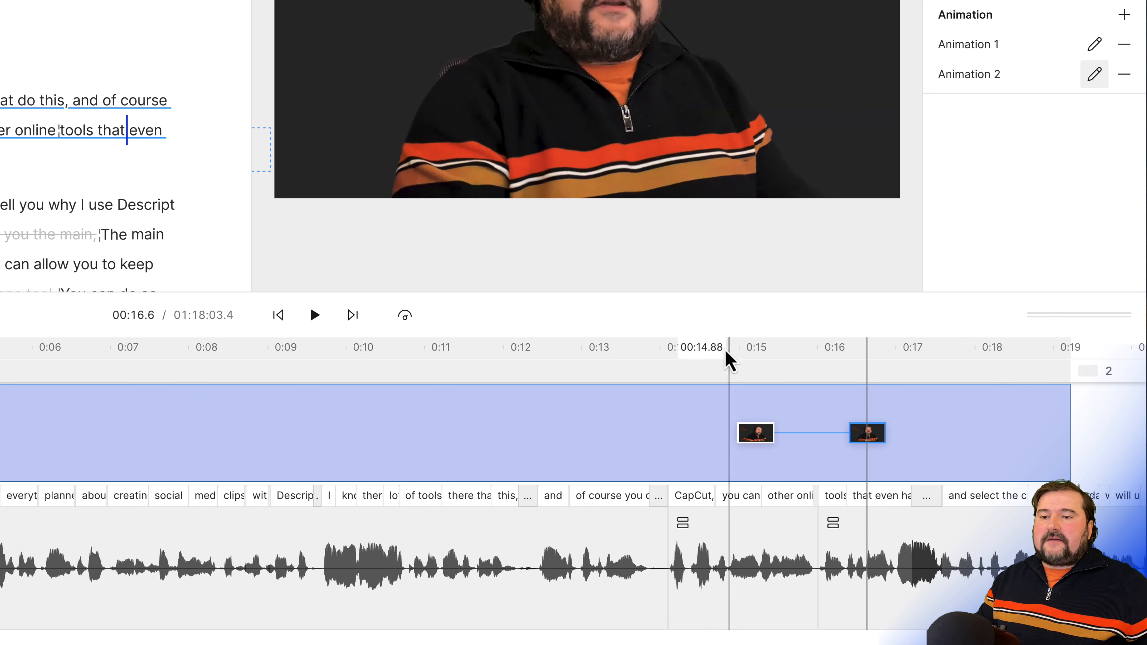
- Play back the logo's slide-out animation from about 14 seconds, stopping at about 17 seconds
left_click(667, 349)
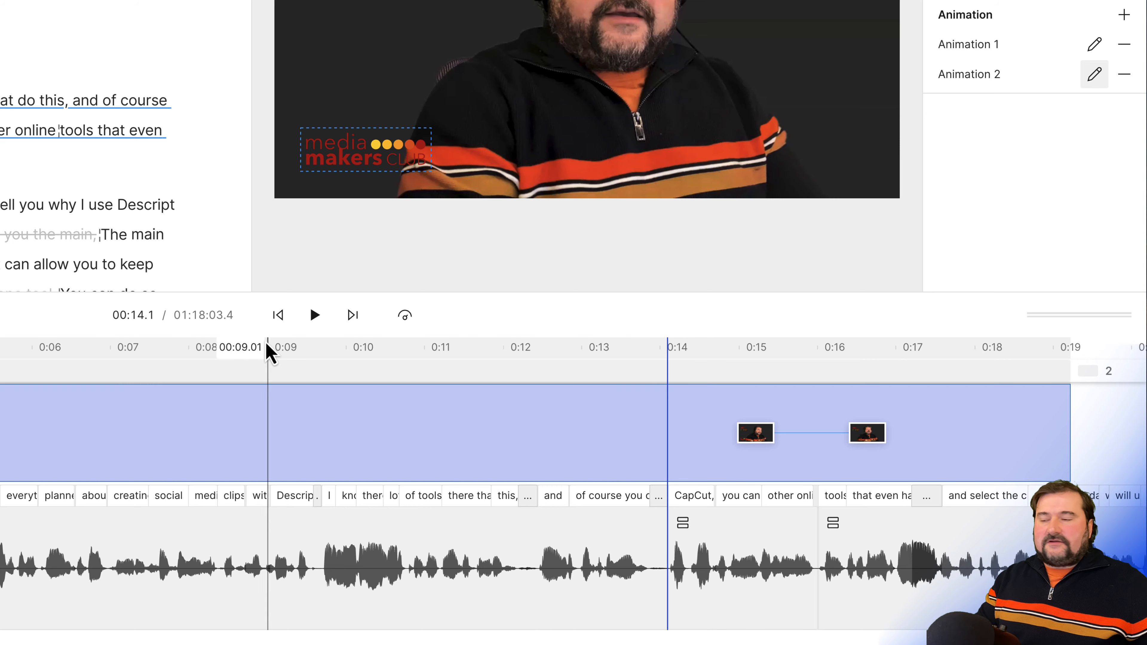
left_click(312, 322)
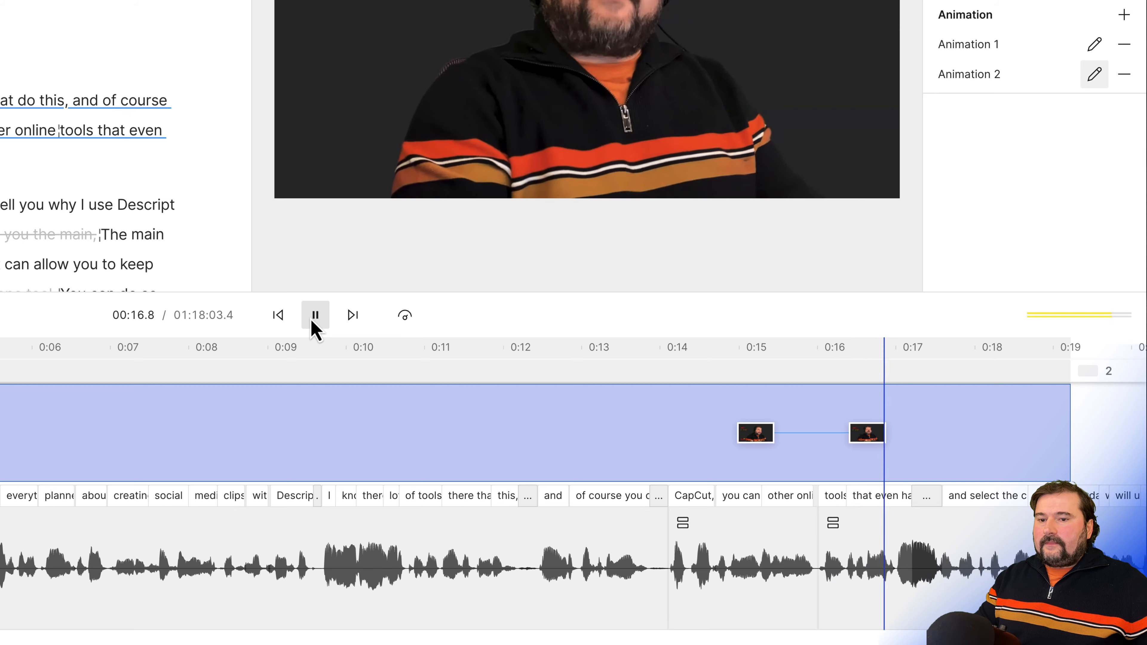
left_click(314, 315)
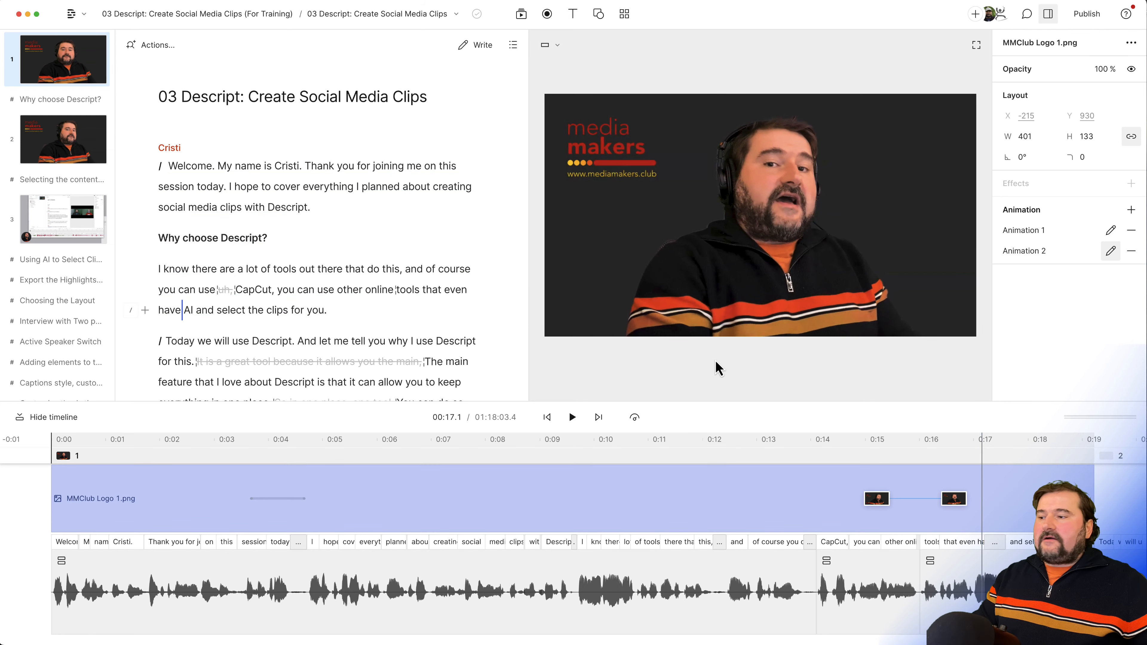
- Place the playhead at about 11 seconds in scene 1 and add a Subtitle text layer containing the speaker's full name
left_click(623, 499)
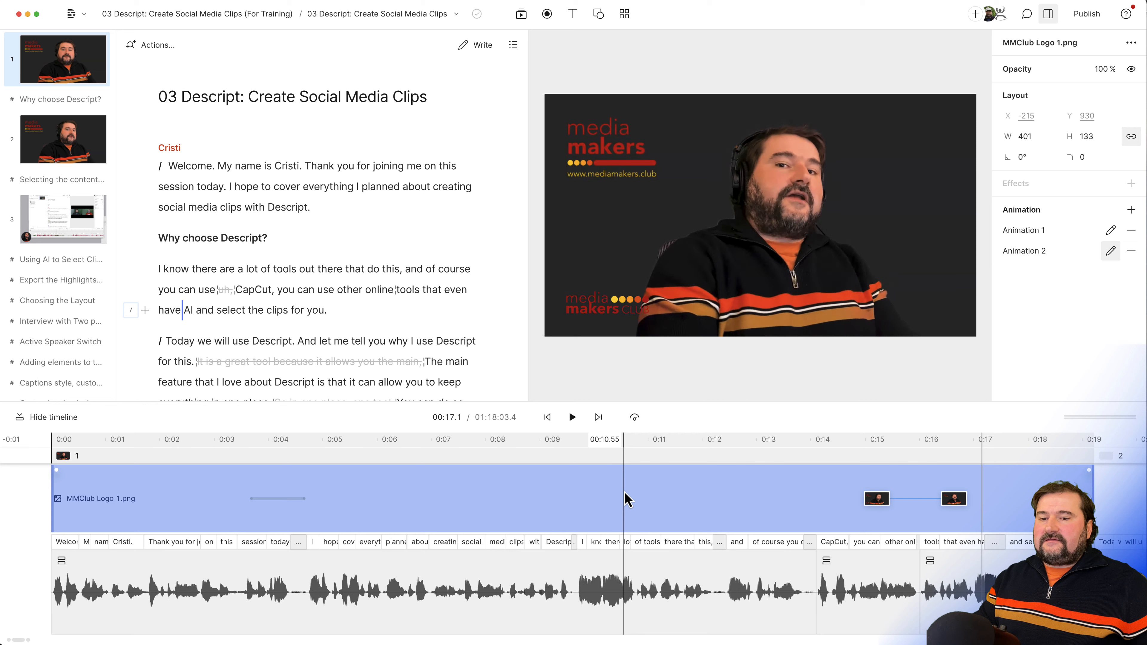
left_click(1130, 489)
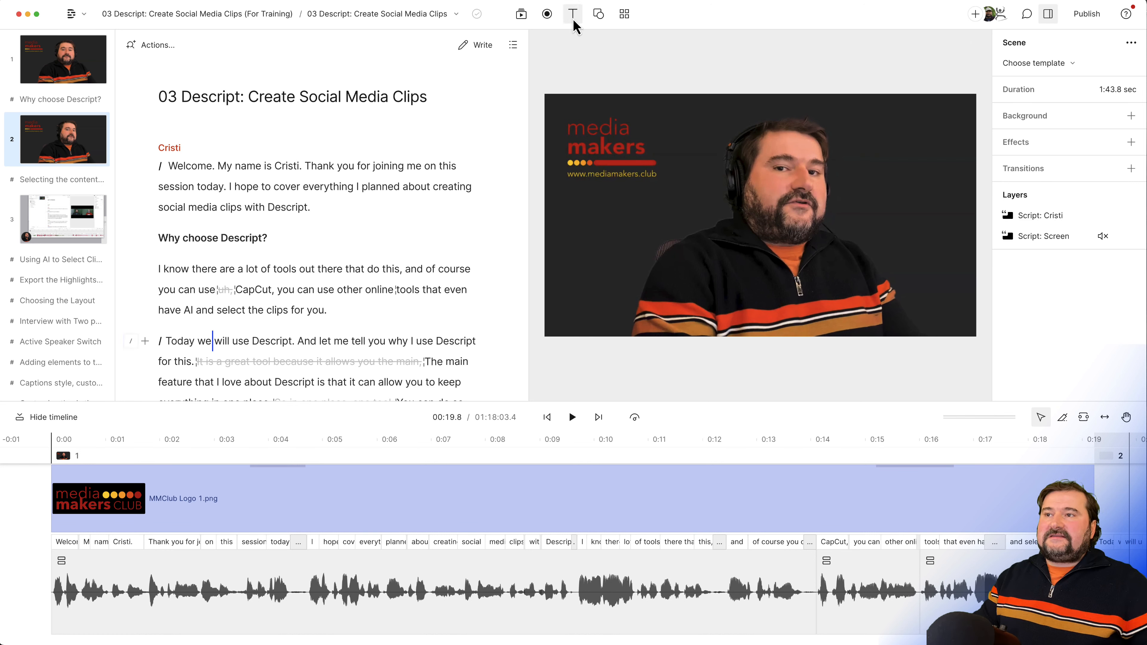
left_click(651, 458)
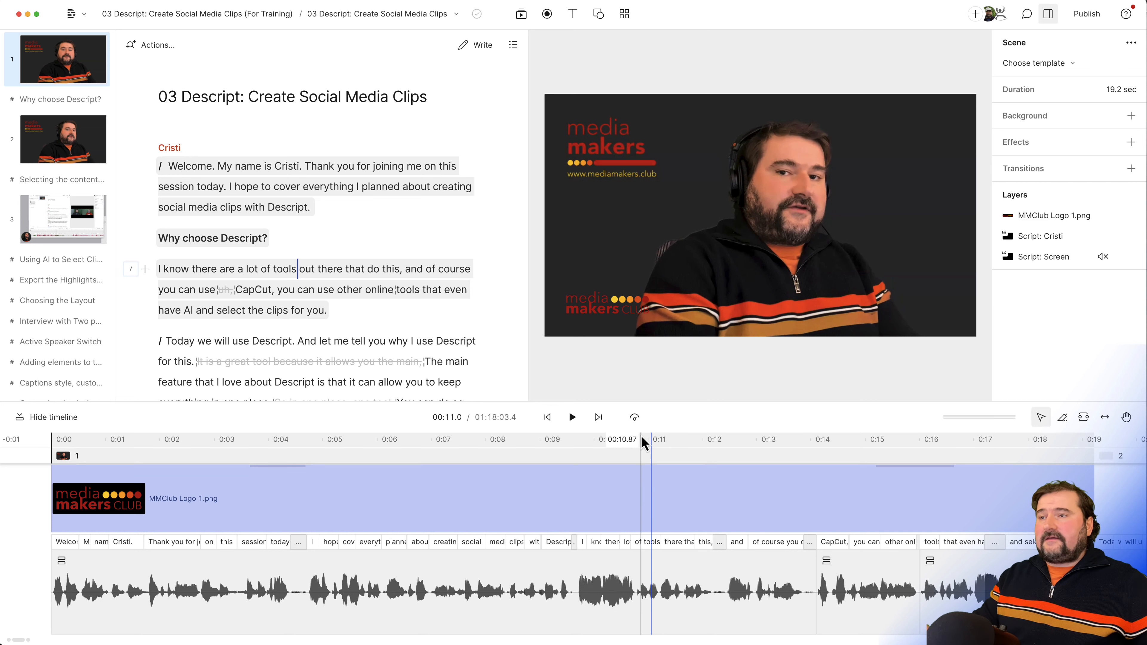
left_click(573, 16)
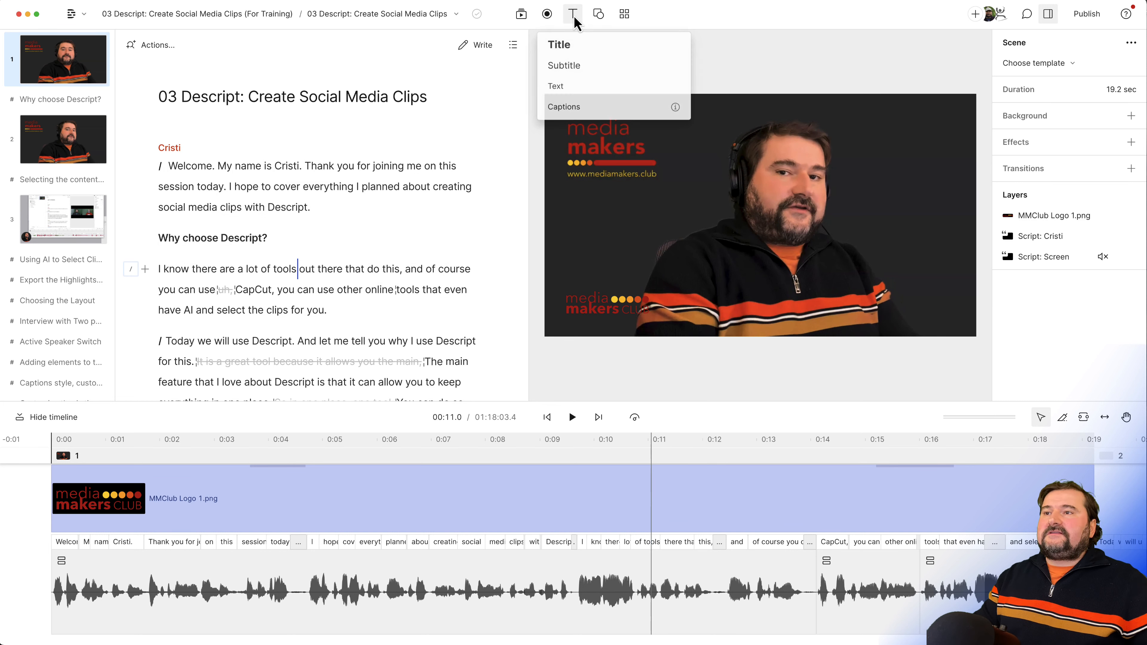
left_click(573, 67)
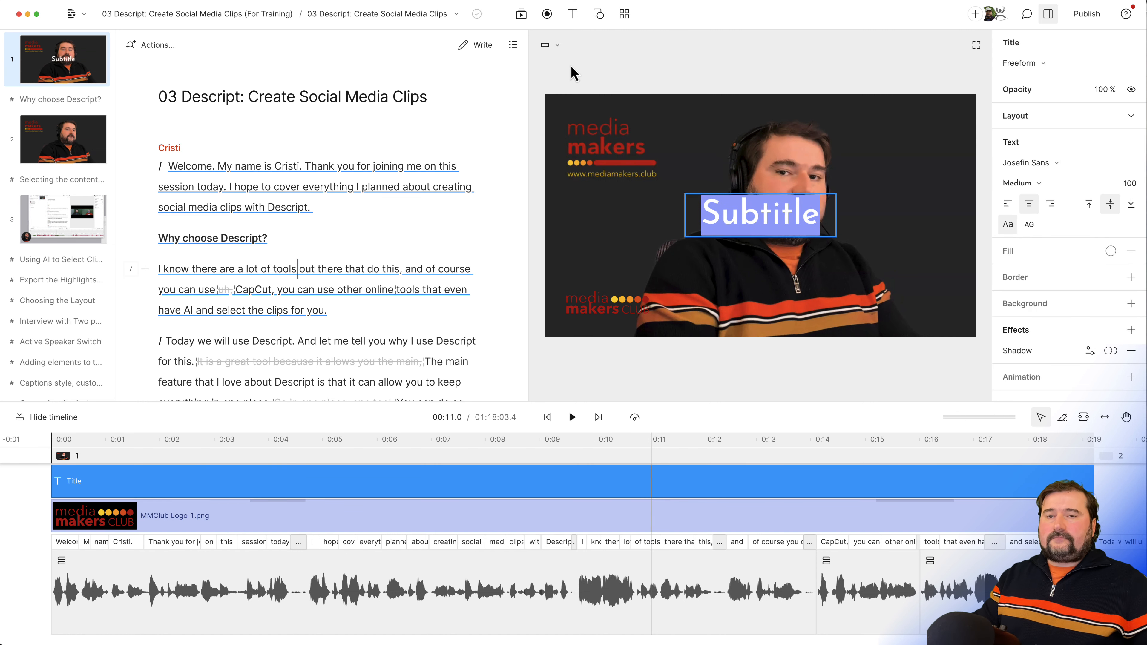
type("Cristi Cotovan")
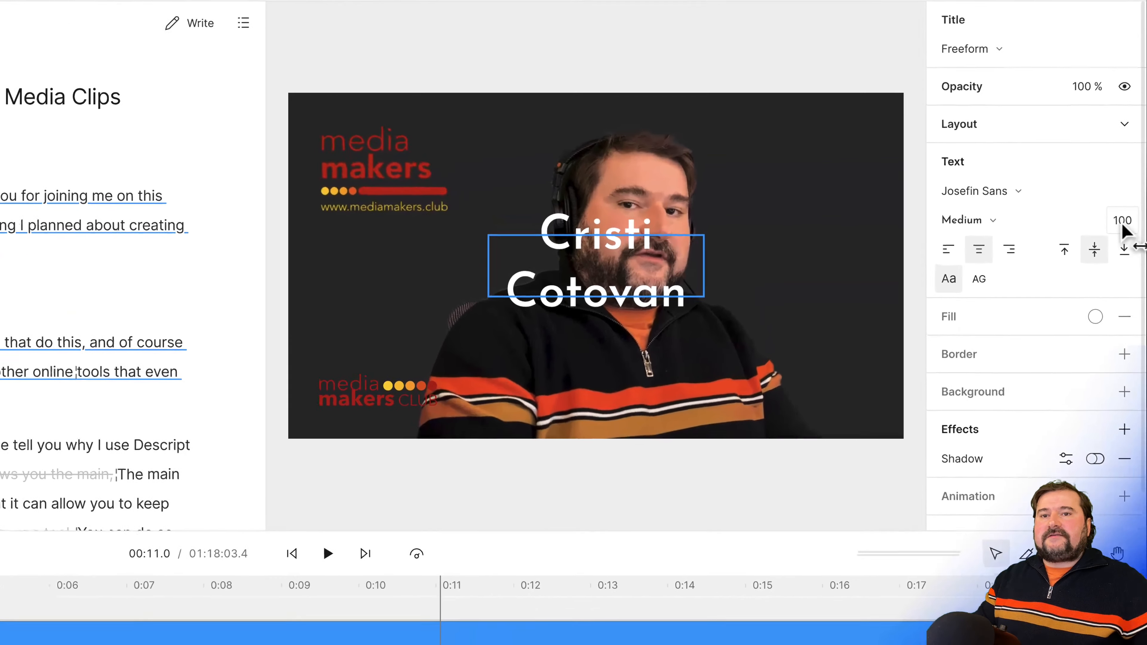
- Set the name title's font size to 44 and switch its text to uppercase
left_click_drag(1123, 230, 1053, 222)
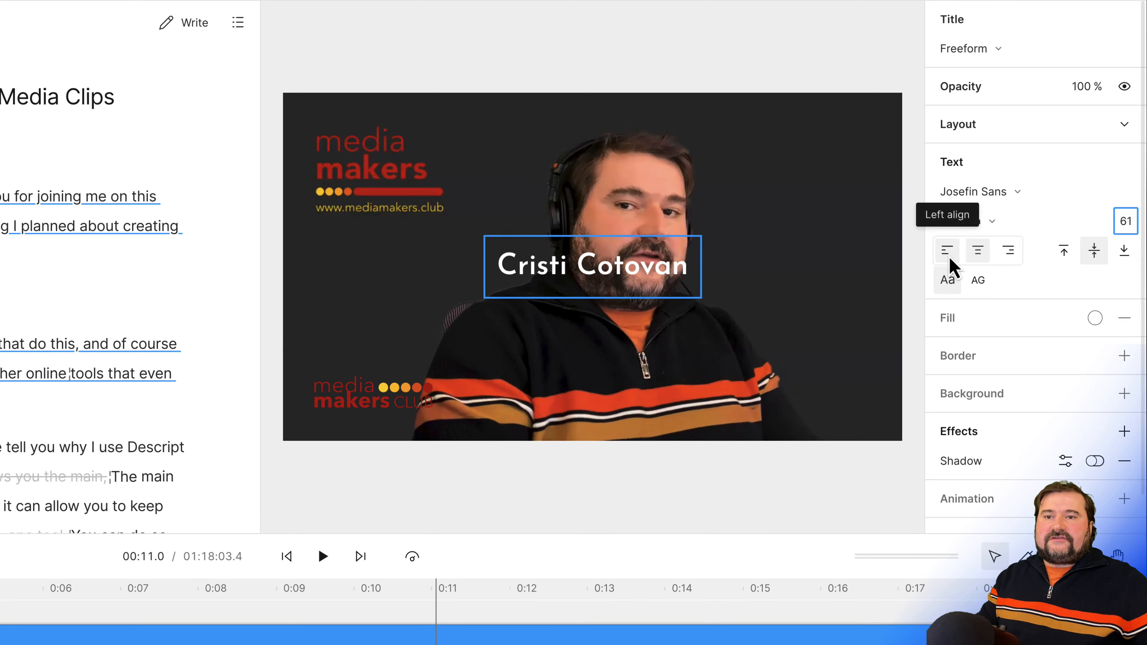
left_click(980, 286)
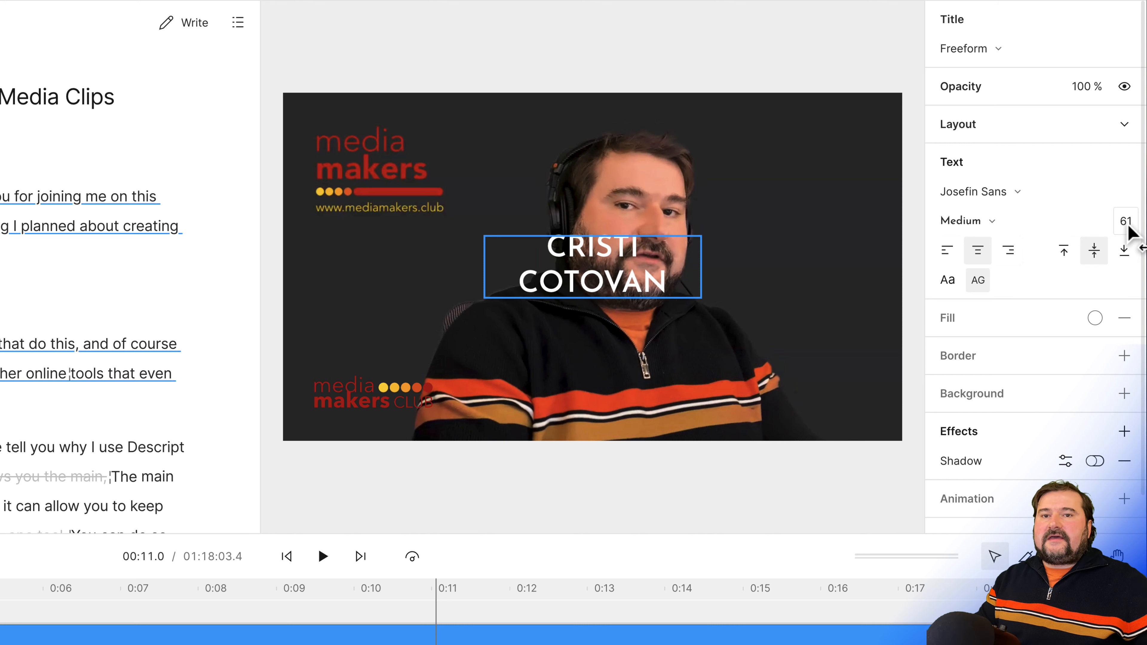
left_click_drag(1126, 223, 1119, 225)
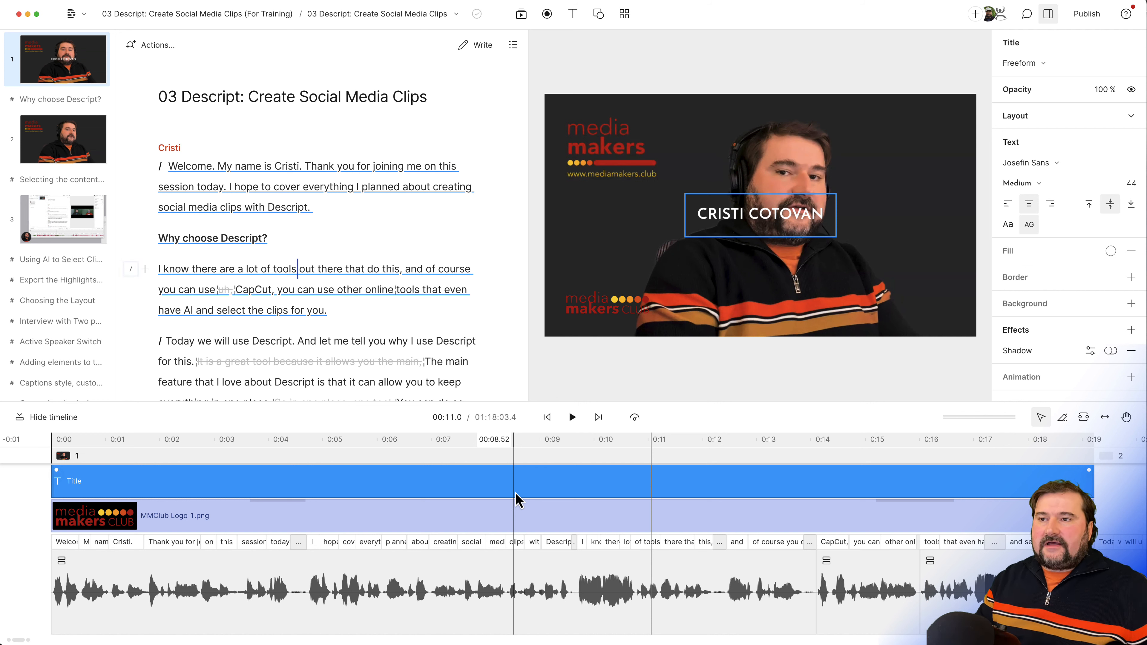
left_click(734, 79)
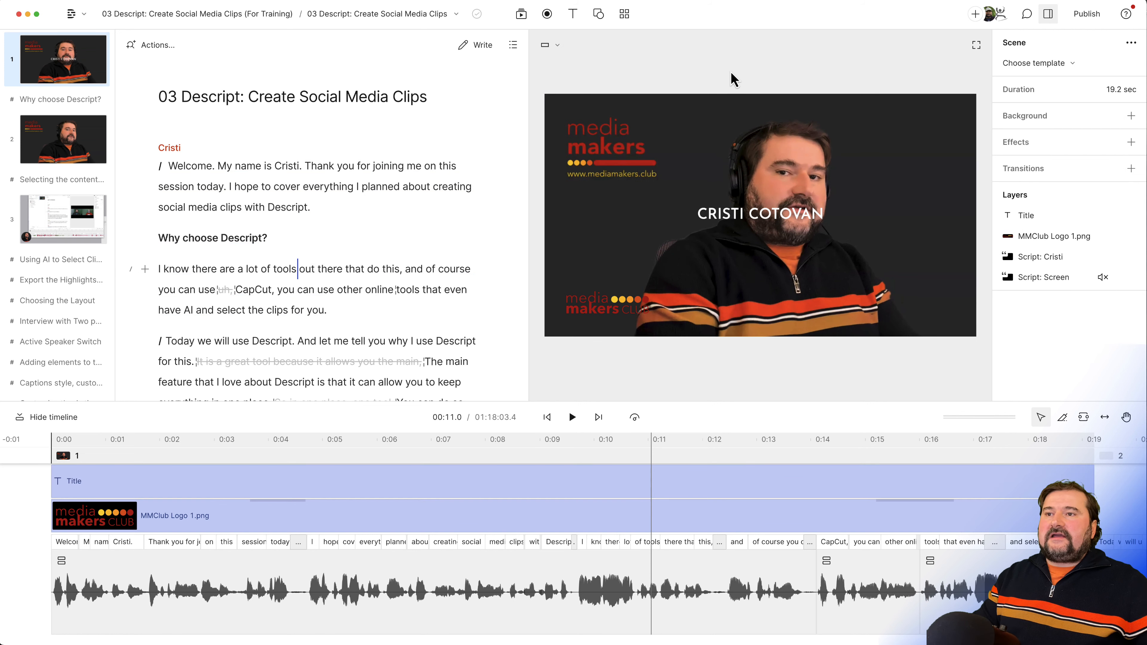
- Move the name title down beside the MMClub logo and adjust its text box's upper and lower edges to match the logo's height
left_click(787, 230)
left_click_drag(787, 232, 759, 318)
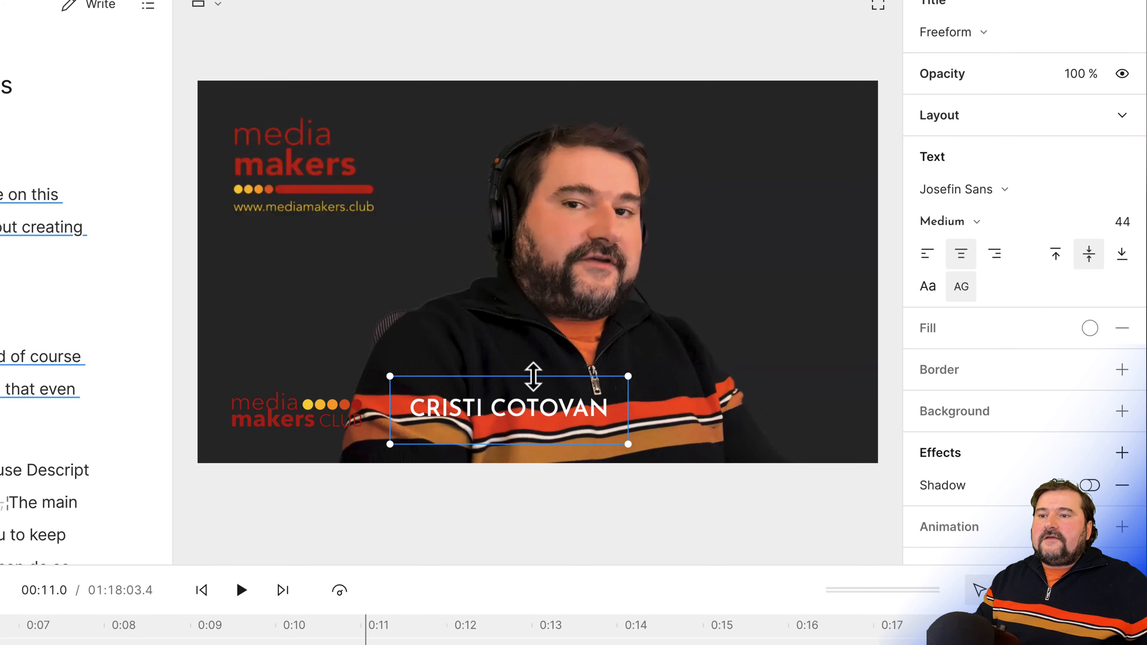
left_click_drag(525, 382, 527, 396)
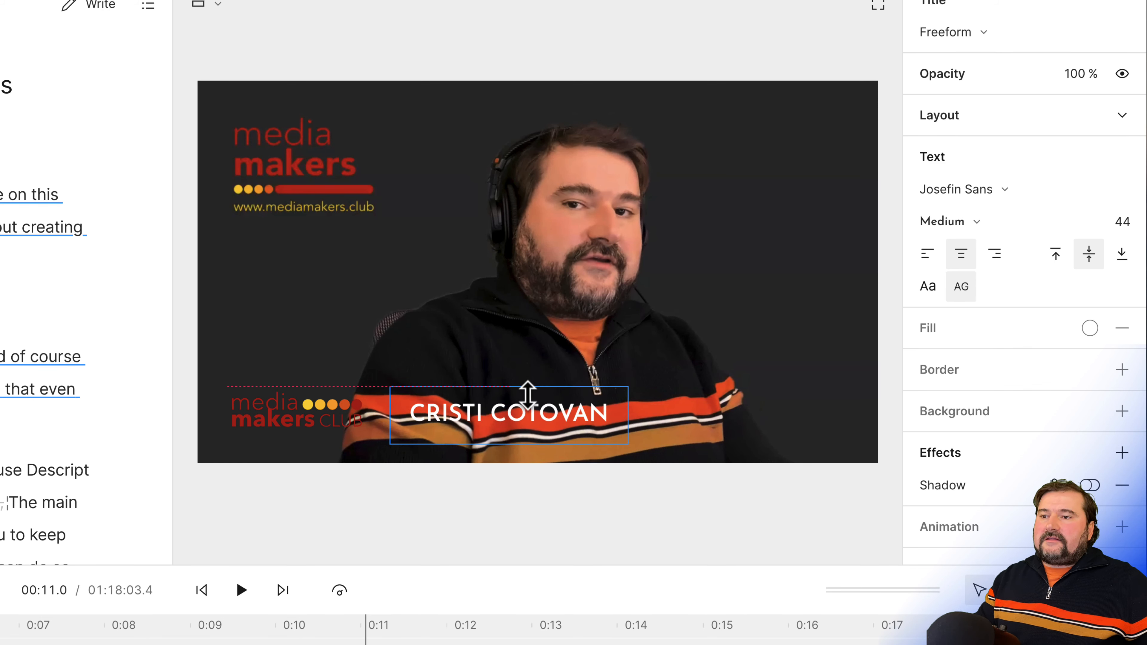
left_click_drag(512, 443, 514, 432)
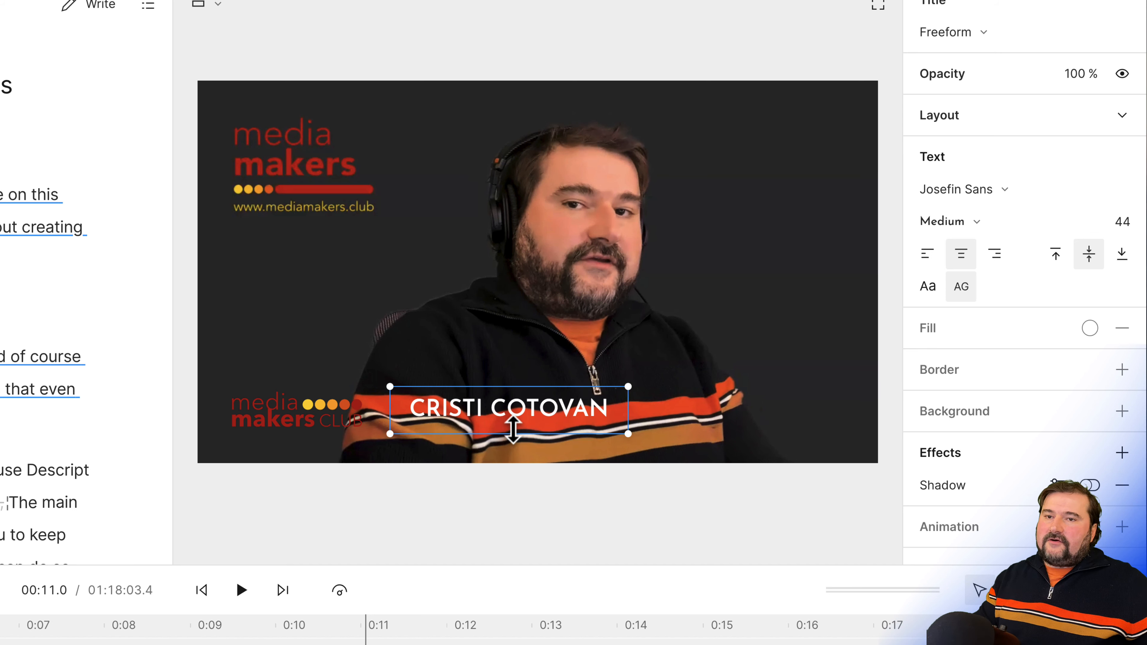
left_click_drag(499, 433, 495, 446)
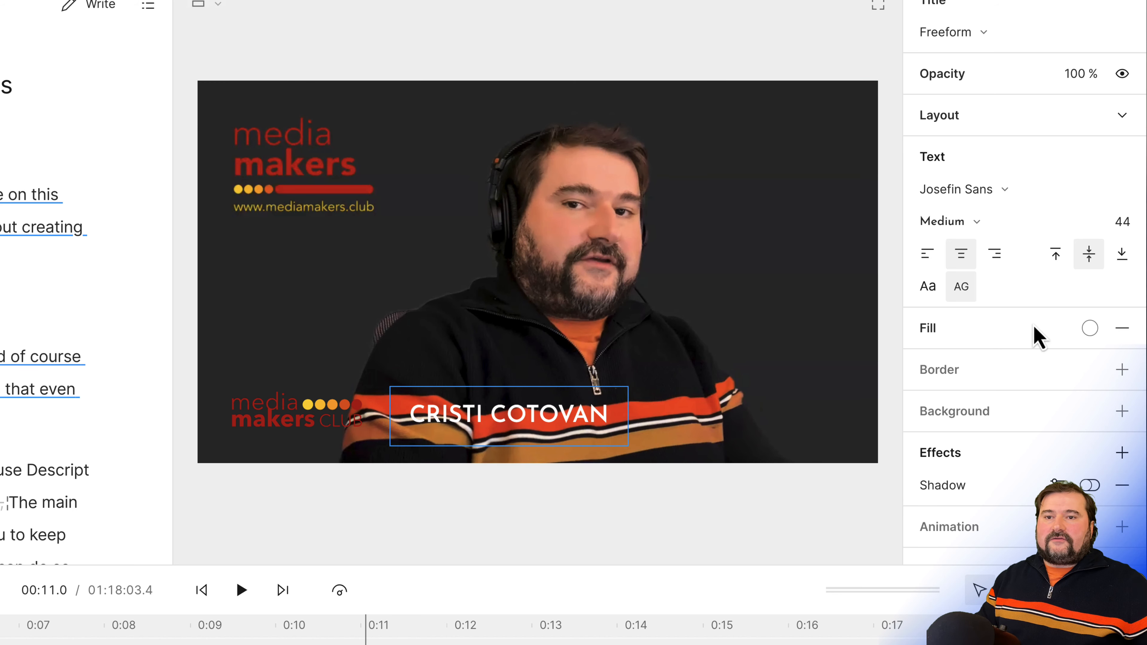
- Open the name title's fill colour and start sampling a colour from the MMClub logo with the eyedropper
left_click(1089, 328)
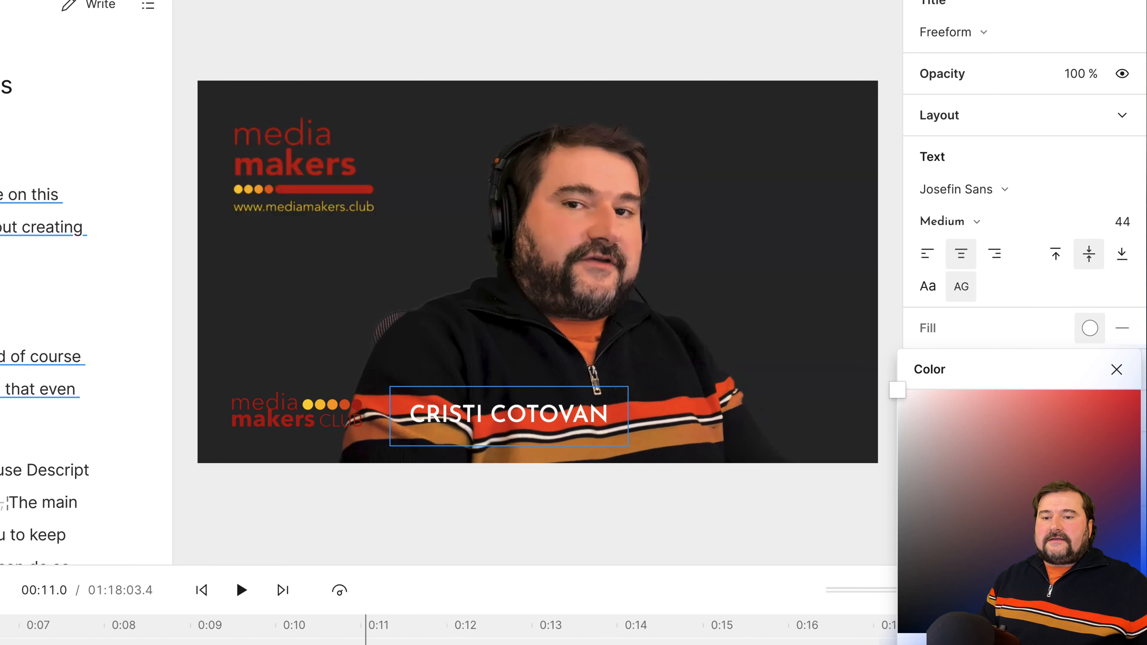
left_click(925, 644)
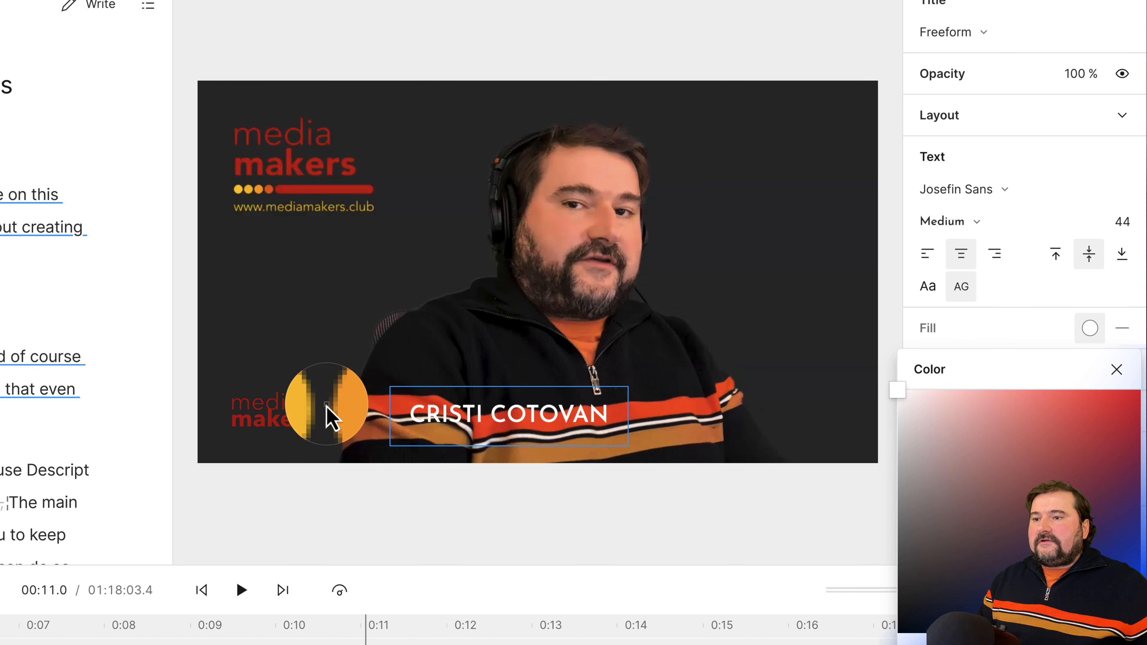
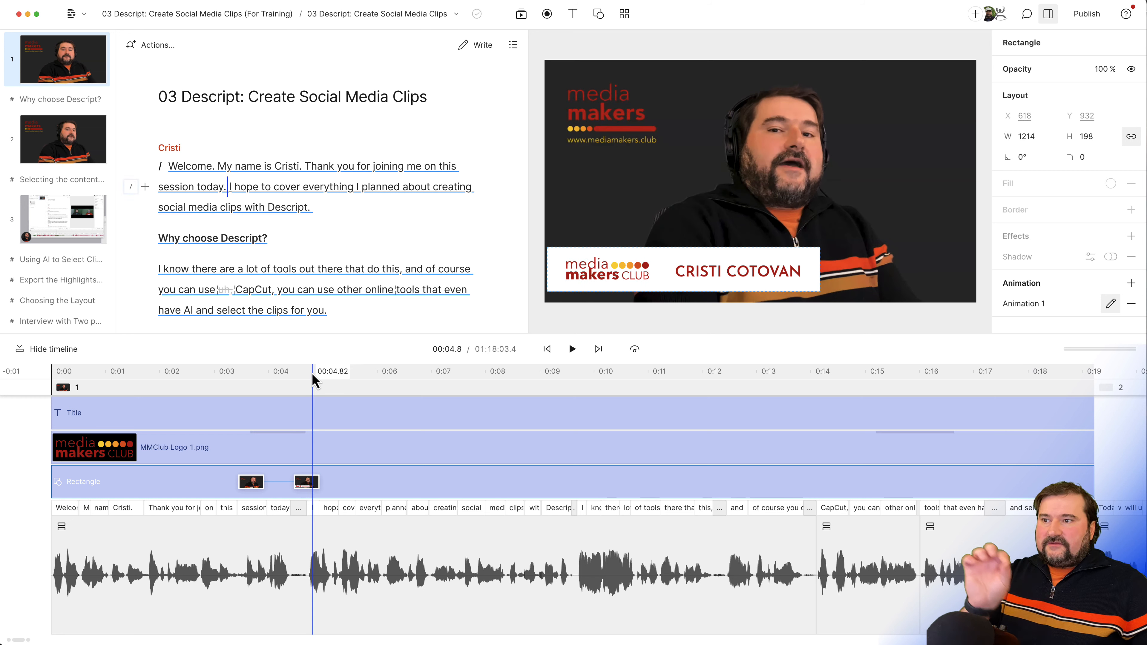
- At the rectangle's end keyframe, align it flush with the video frame's edge at about X 601, Y 930, and scrub through its slide-in
left_click_drag(311, 379, 306, 380)
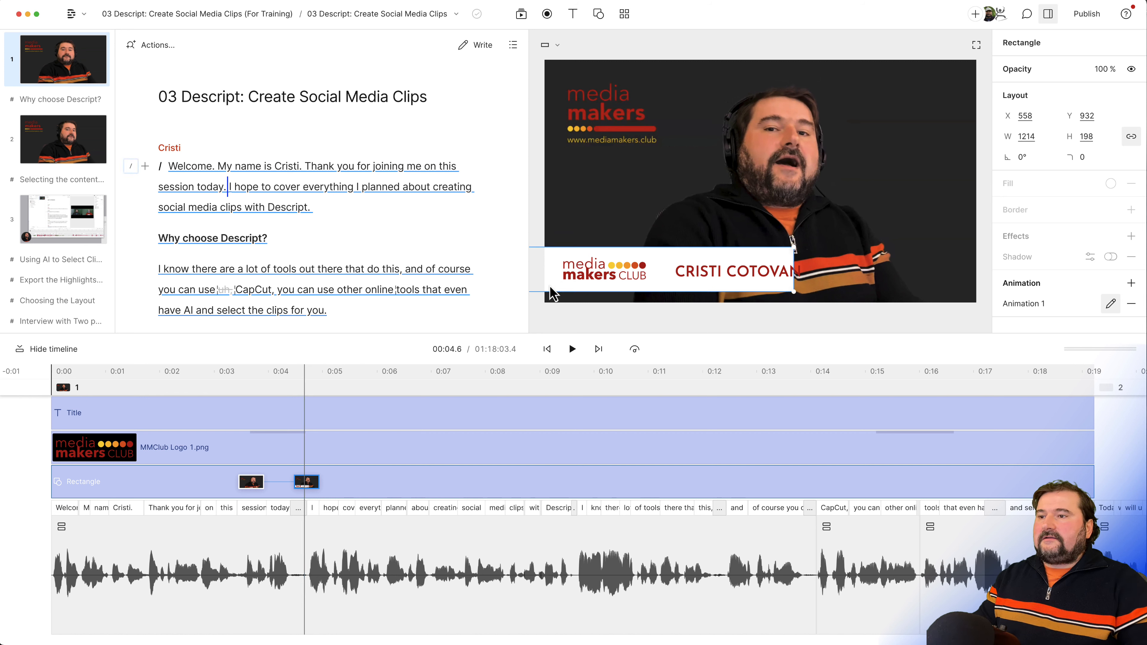
key("Left")
key("Right")
key("Right")
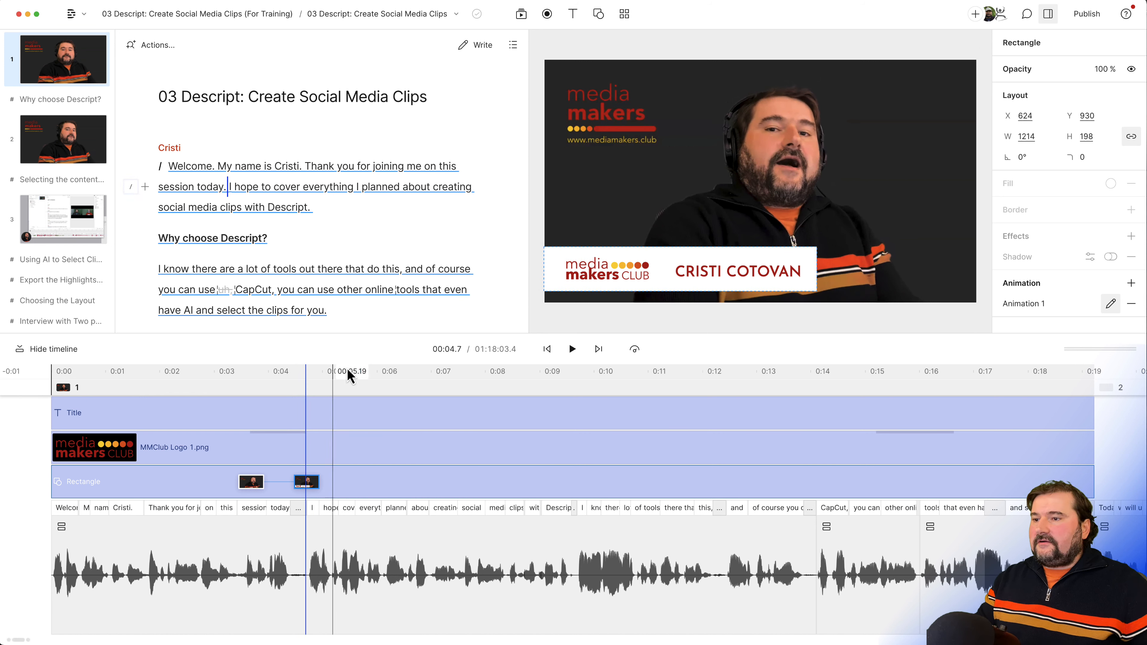
left_click(321, 374)
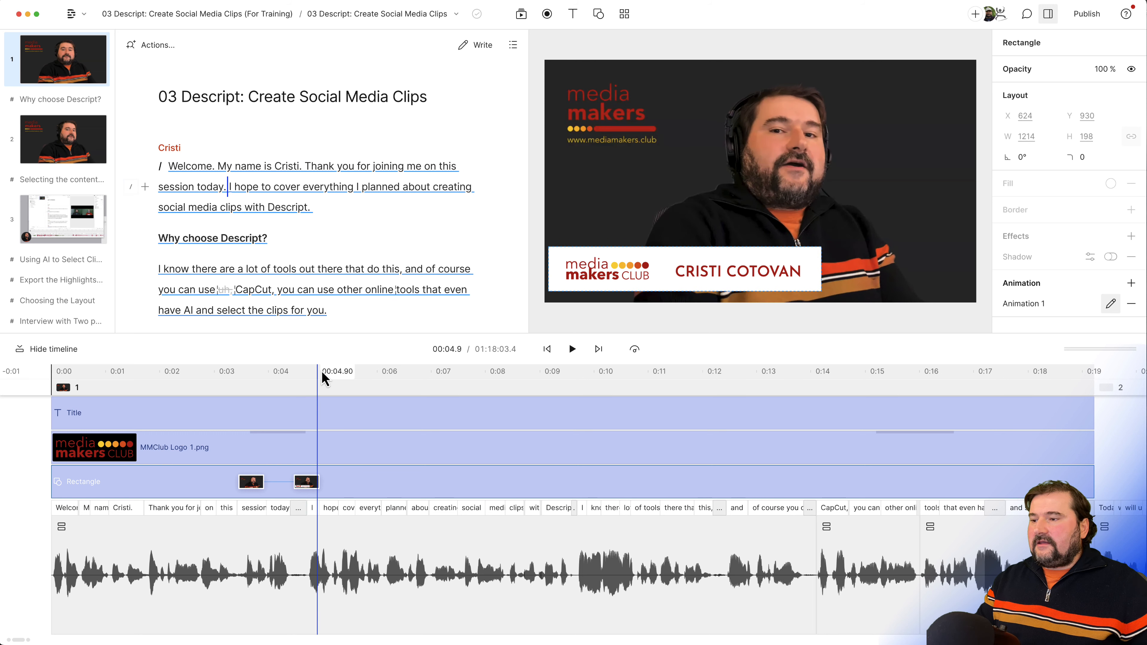
left_click_drag(245, 376, 391, 381)
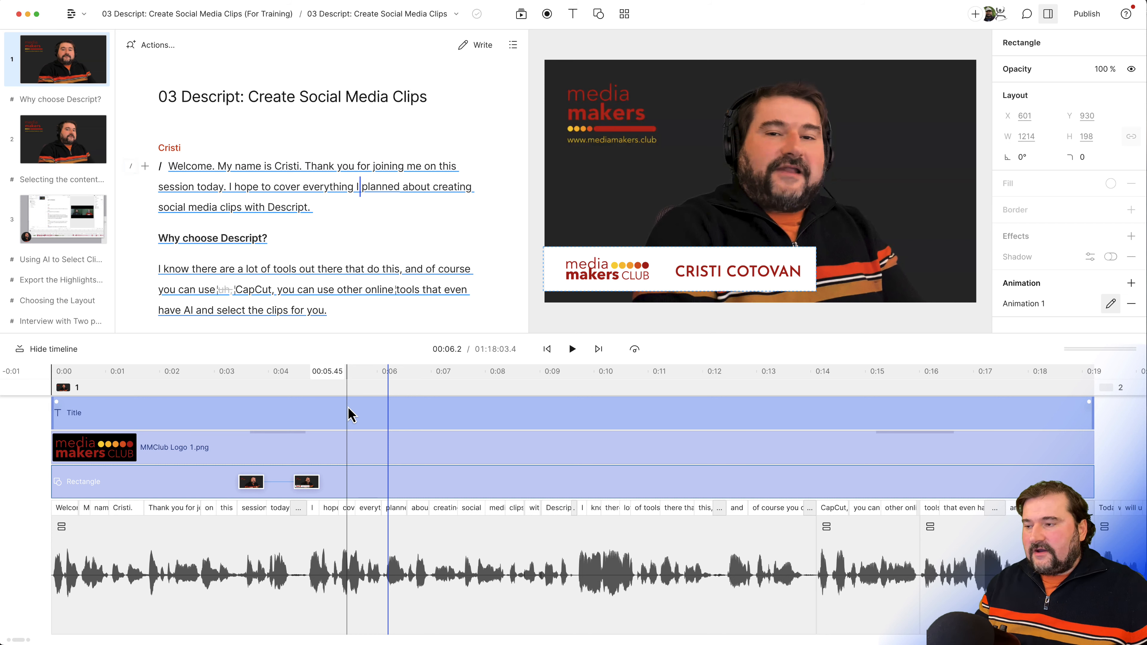
- Place the playhead at about 4.9 seconds and add a Custom animation to the Title layer
left_click(272, 409)
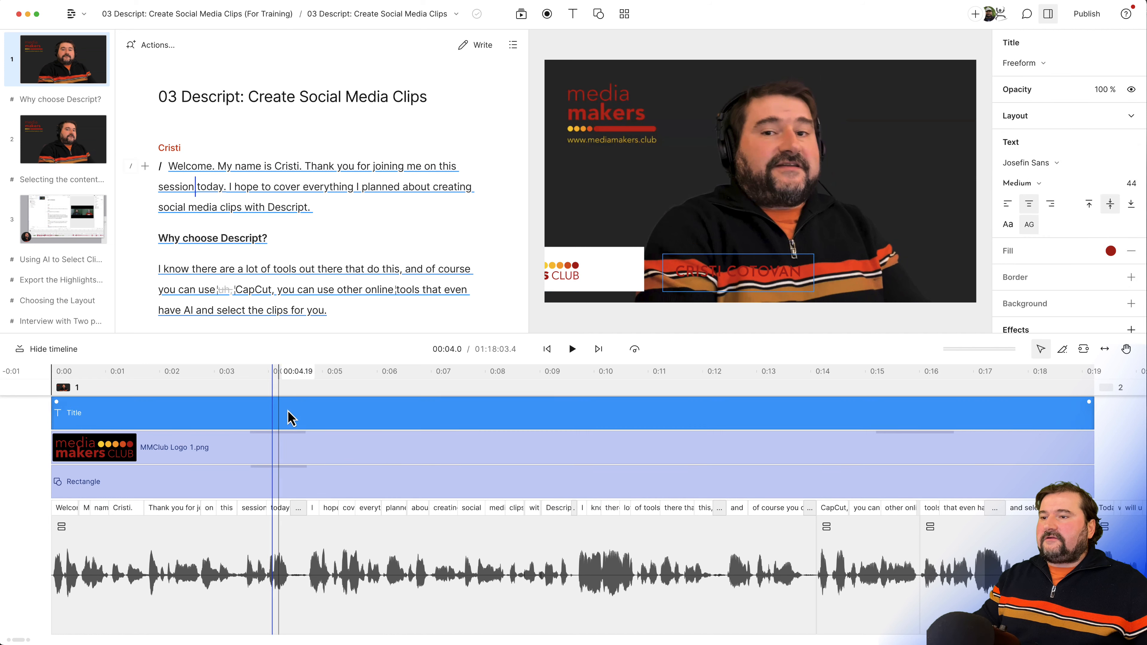
left_click(277, 374)
left_click_drag(284, 371, 322, 379)
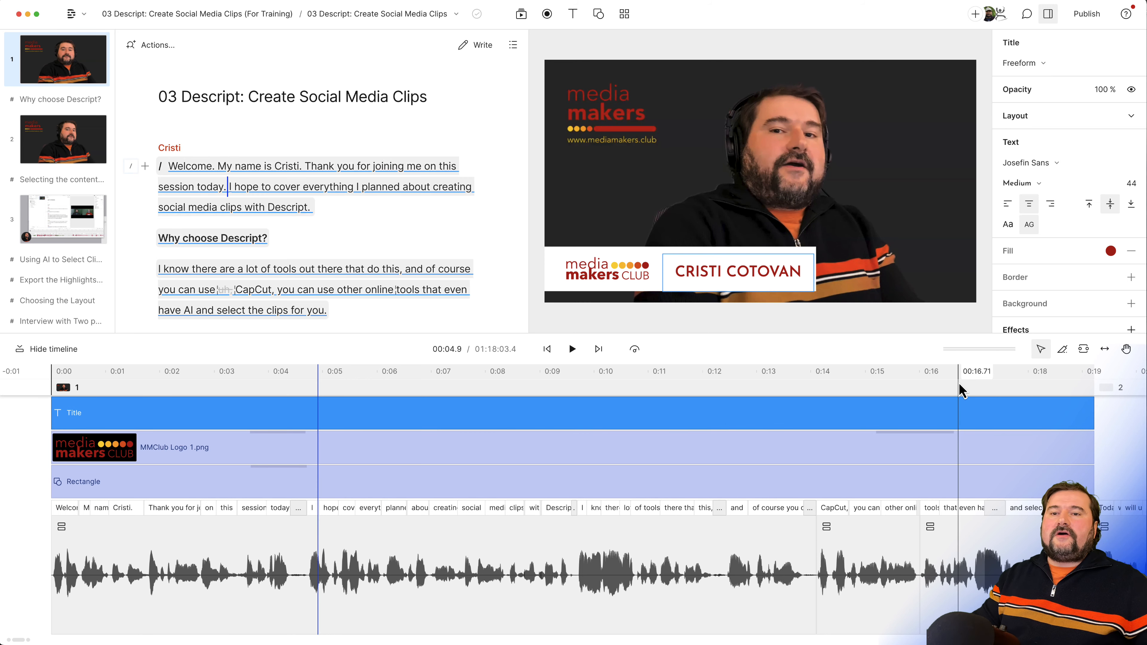
scroll(1077, 192, "down", 1)
scroll(1064, 188, "down", 5)
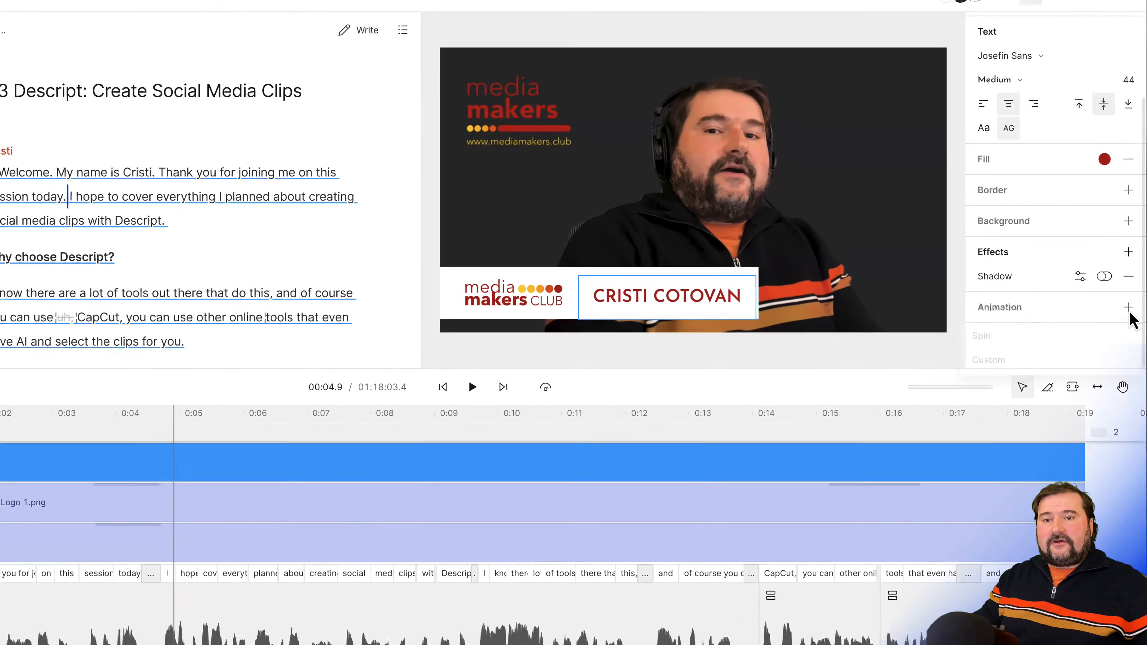
left_click(1131, 281)
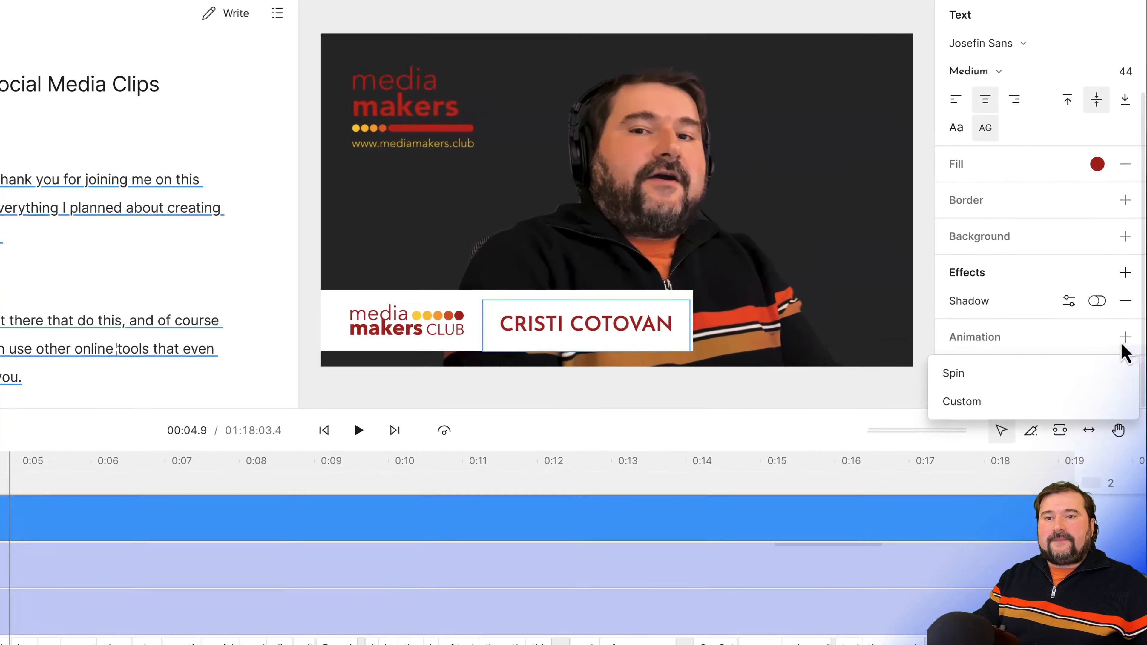
left_click(987, 408)
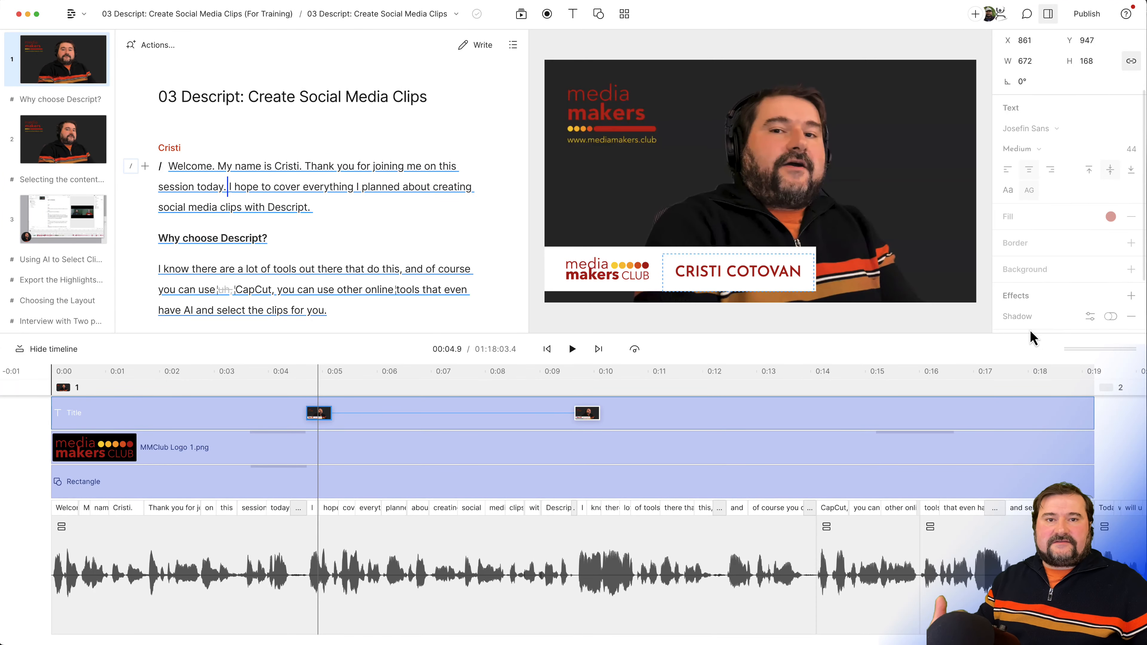
- Set the title's opacity to 0% at its animation's start keyframe and keep it at 100% at the end keyframe
scroll(1038, 299, "down", 3)
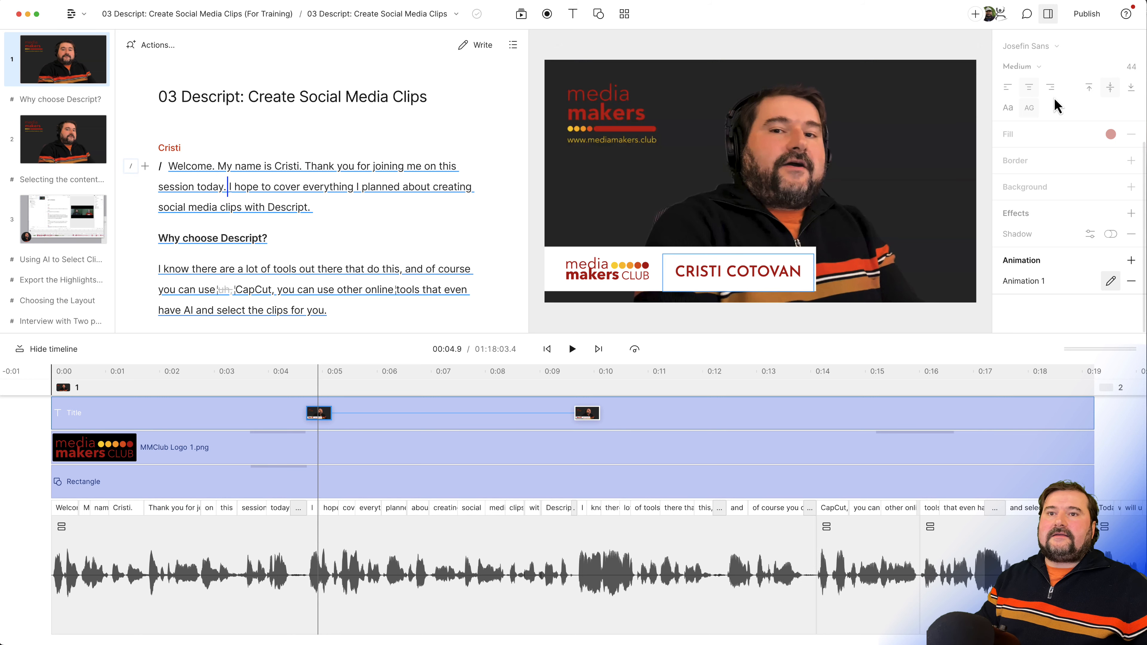
scroll(1055, 113, "up", 5)
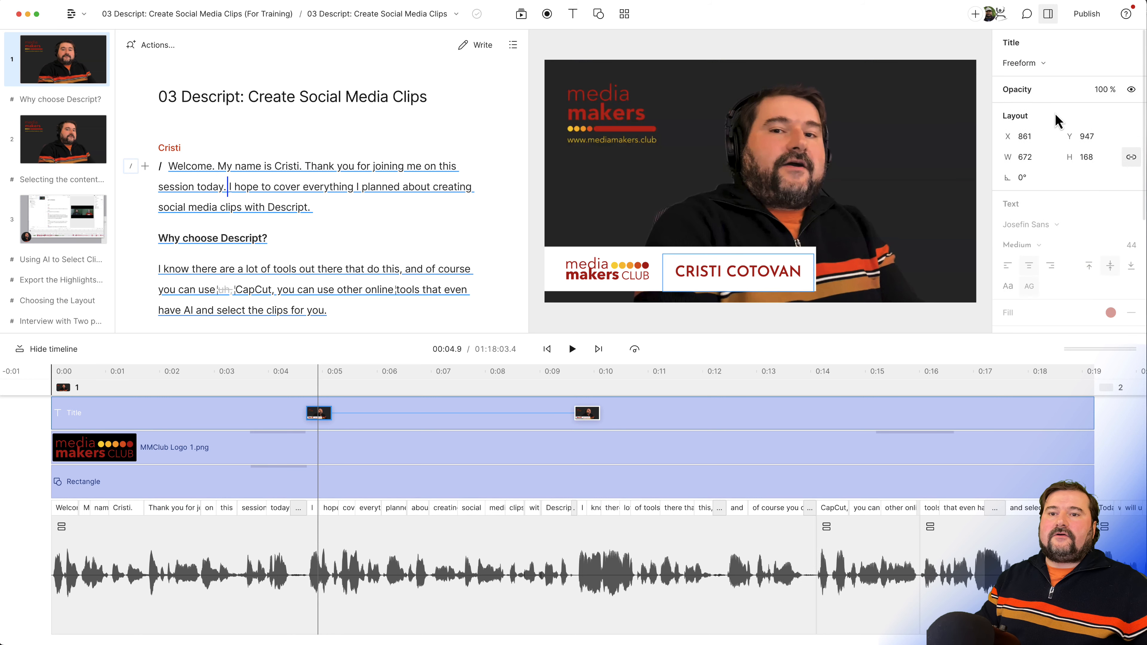
left_click(1107, 91)
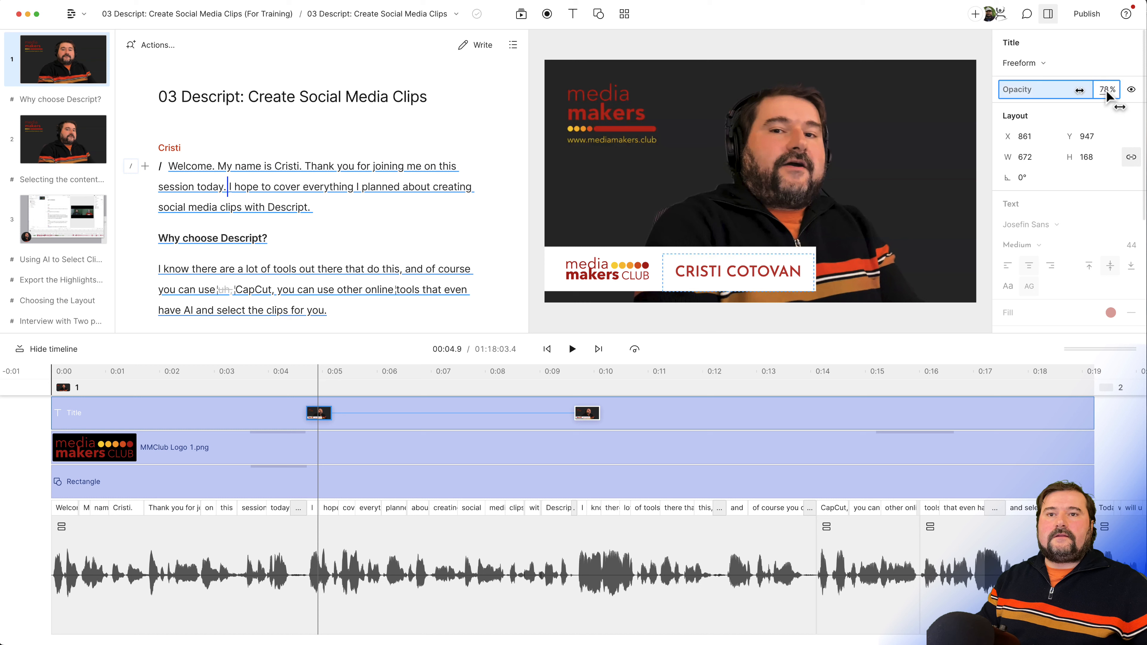
type("0")
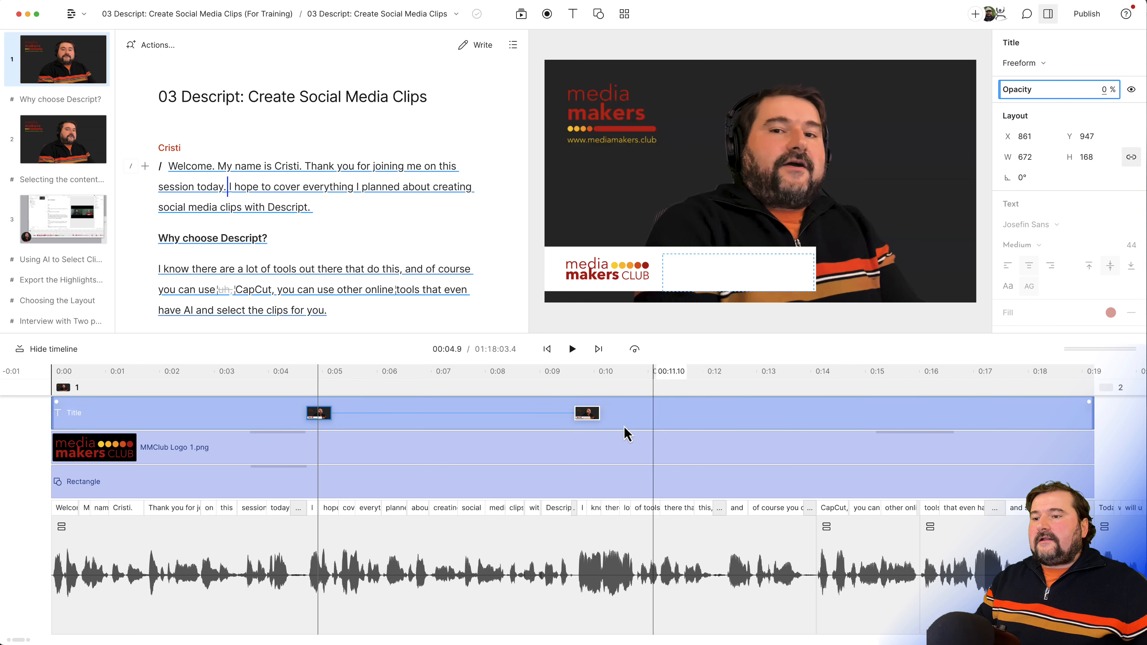
left_click(588, 415)
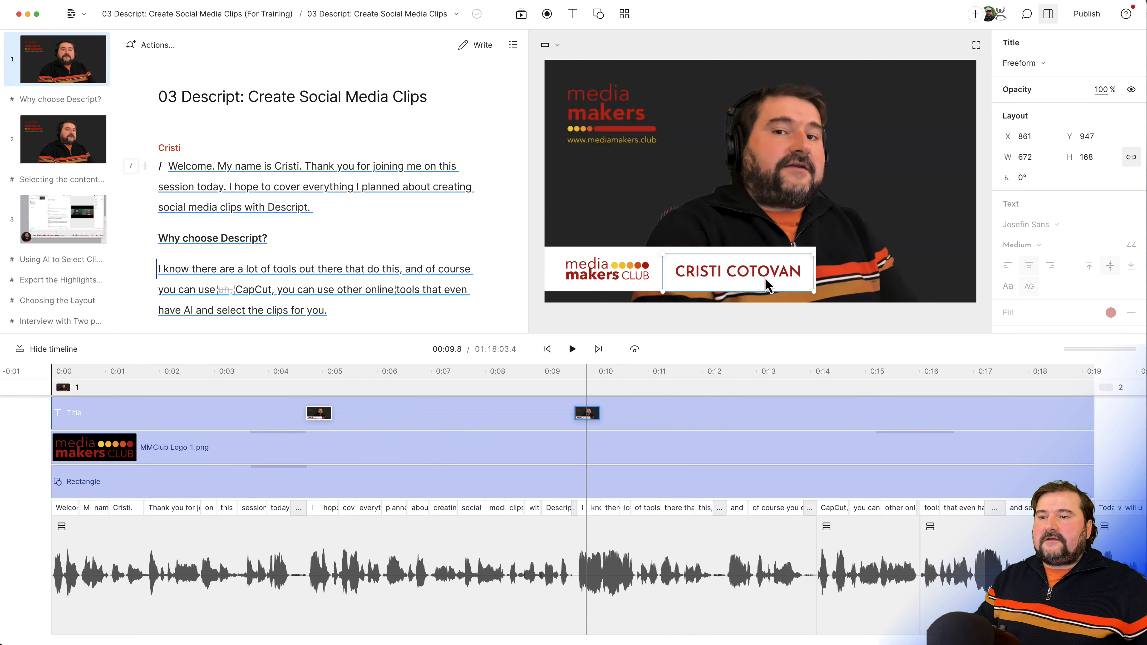
left_click(1096, 89)
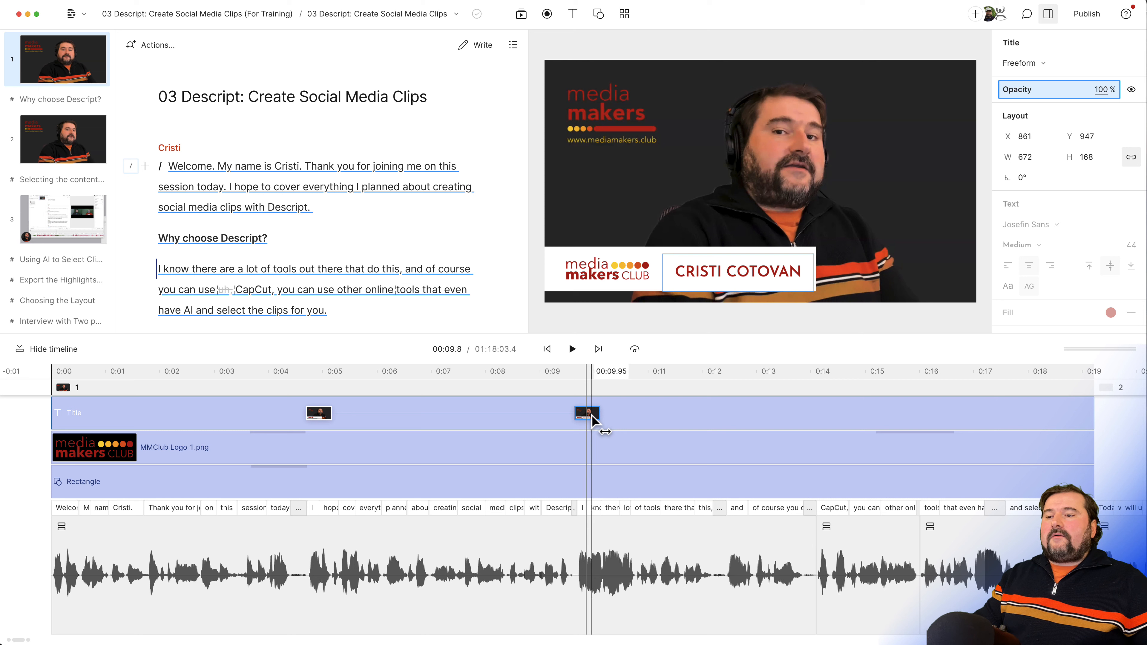
- Move the title's end keyframe to about 6.0 seconds and play back the fade-in from about 3.6 seconds
left_click_drag(592, 420, 382, 421)
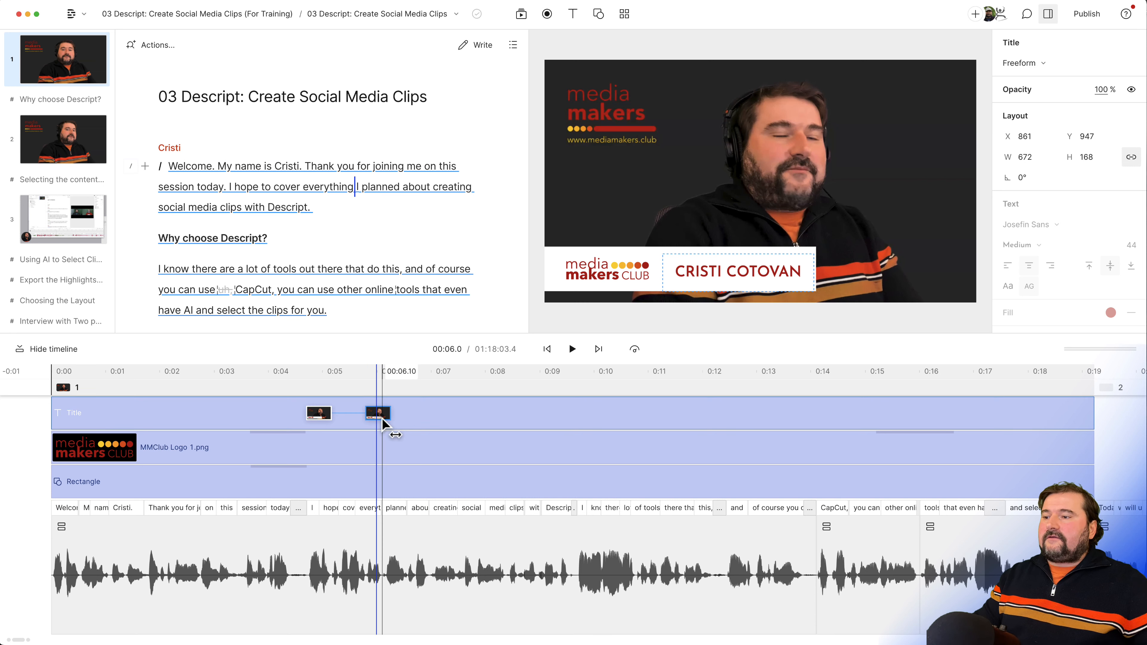
left_click(250, 373)
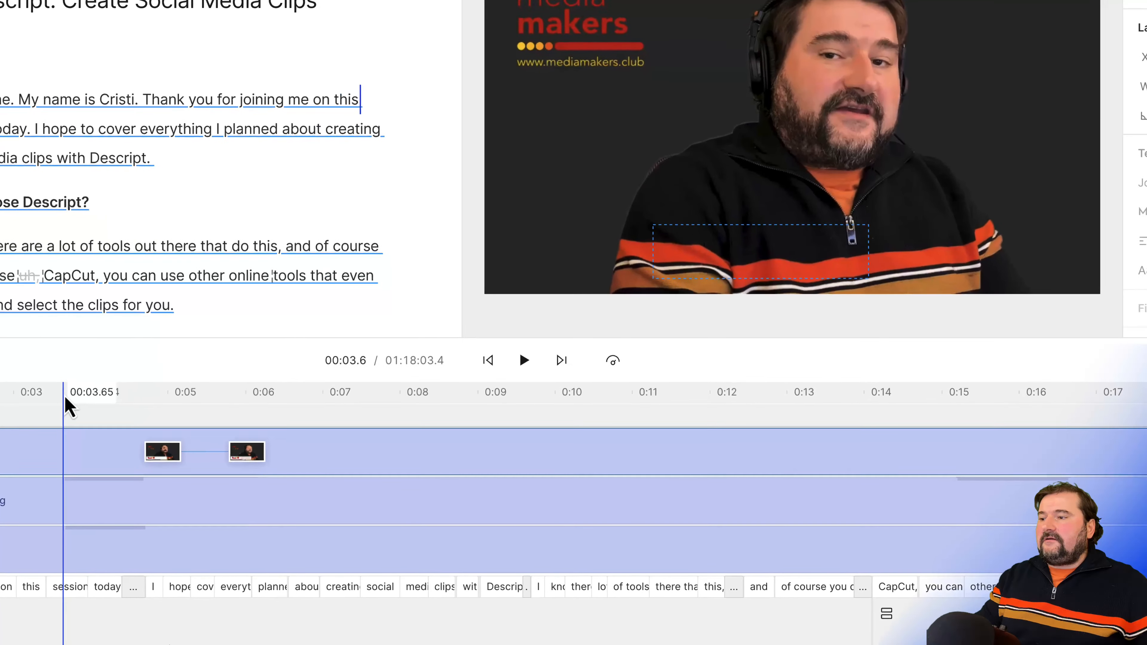
key("space")
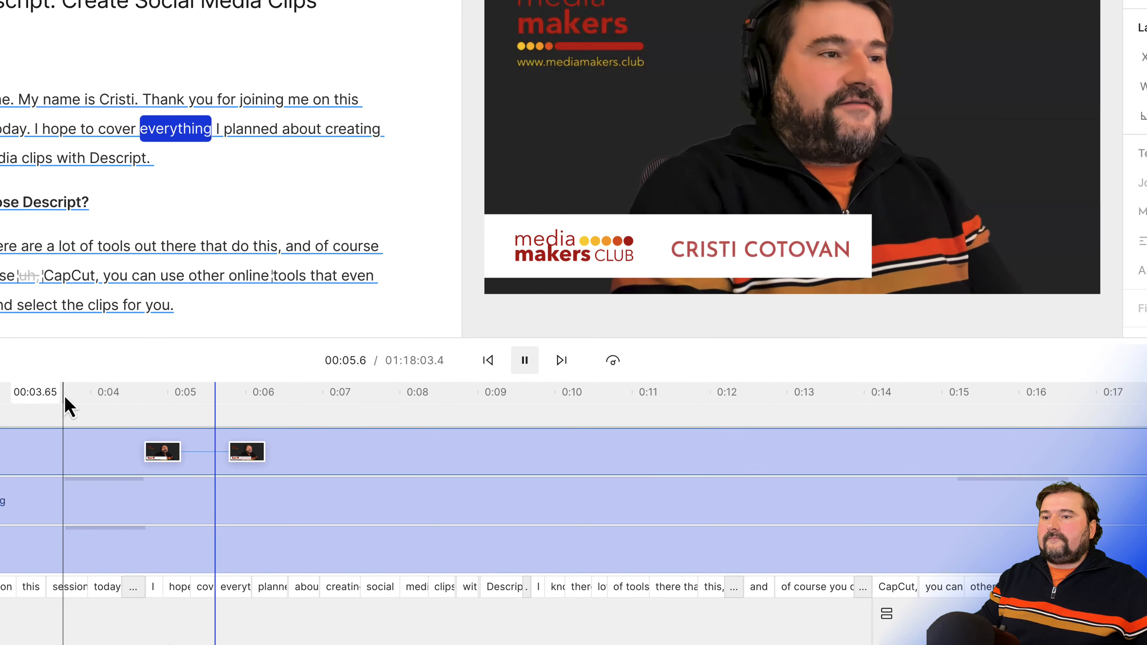
- Stop playback, place the playhead at about 15.0 seconds and add a second Custom animation to the Title layer
key("space")
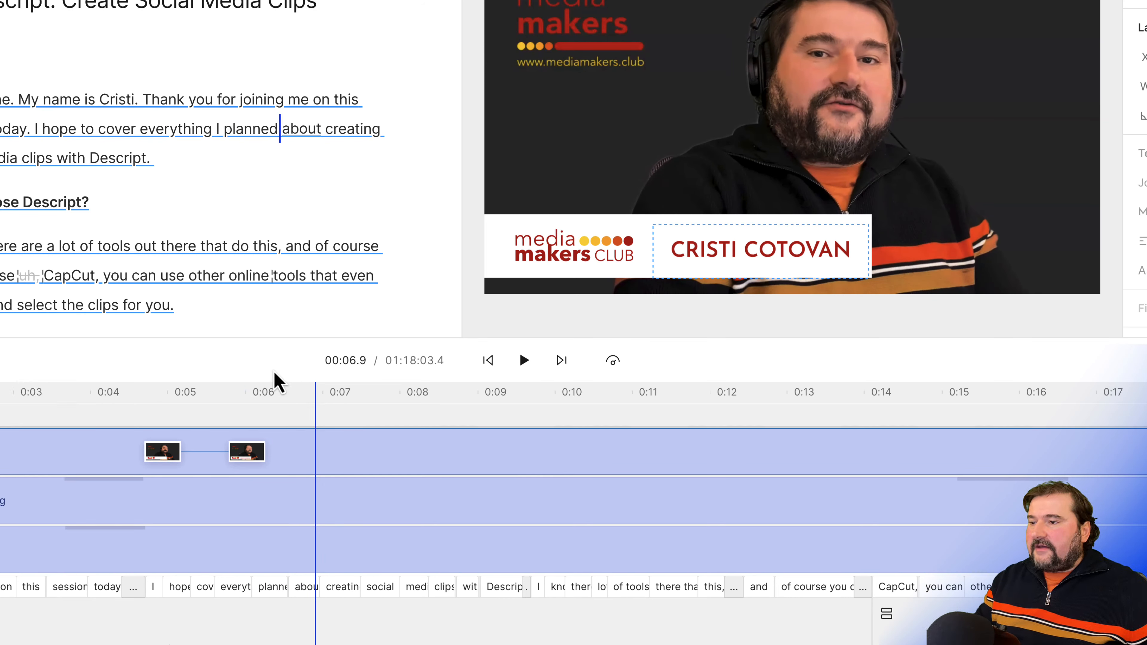
left_click_drag(336, 407, 962, 402)
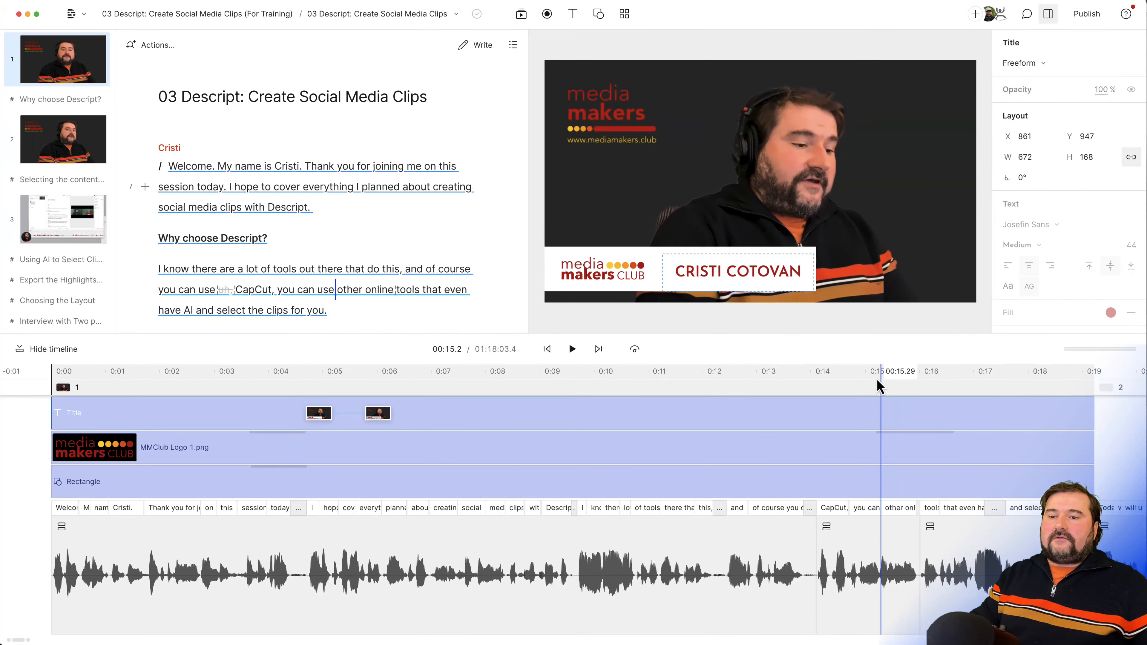
left_click_drag(878, 386, 873, 386)
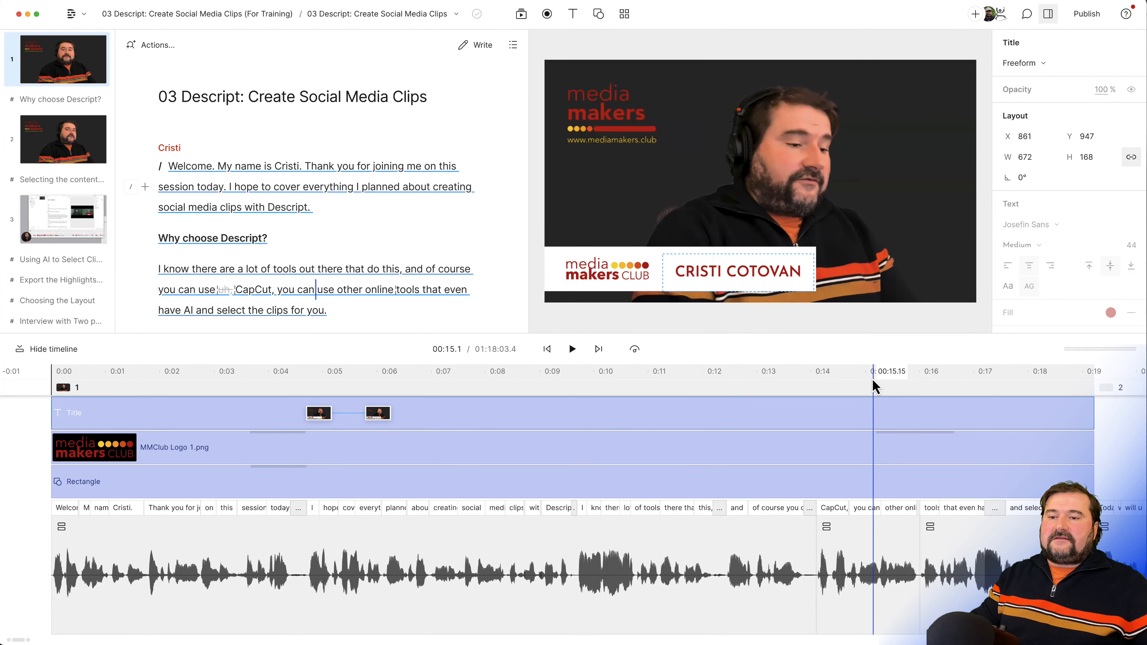
left_click(852, 427)
left_click_drag(861, 422, 864, 422)
left_click(868, 421)
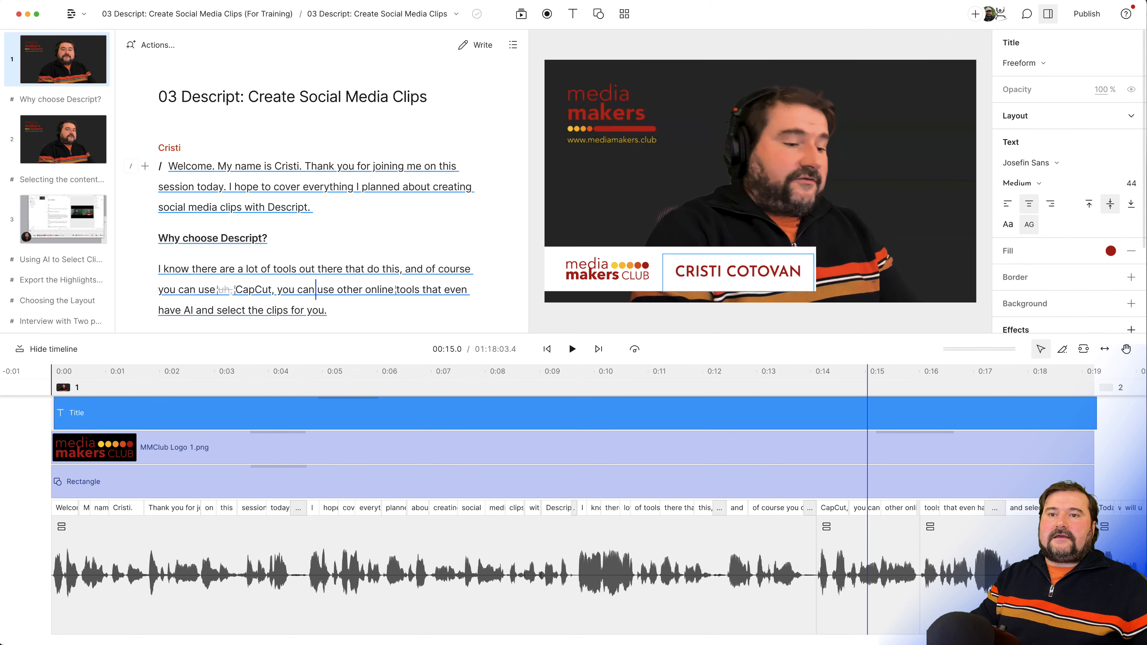
scroll(1123, 281, "down", 5)
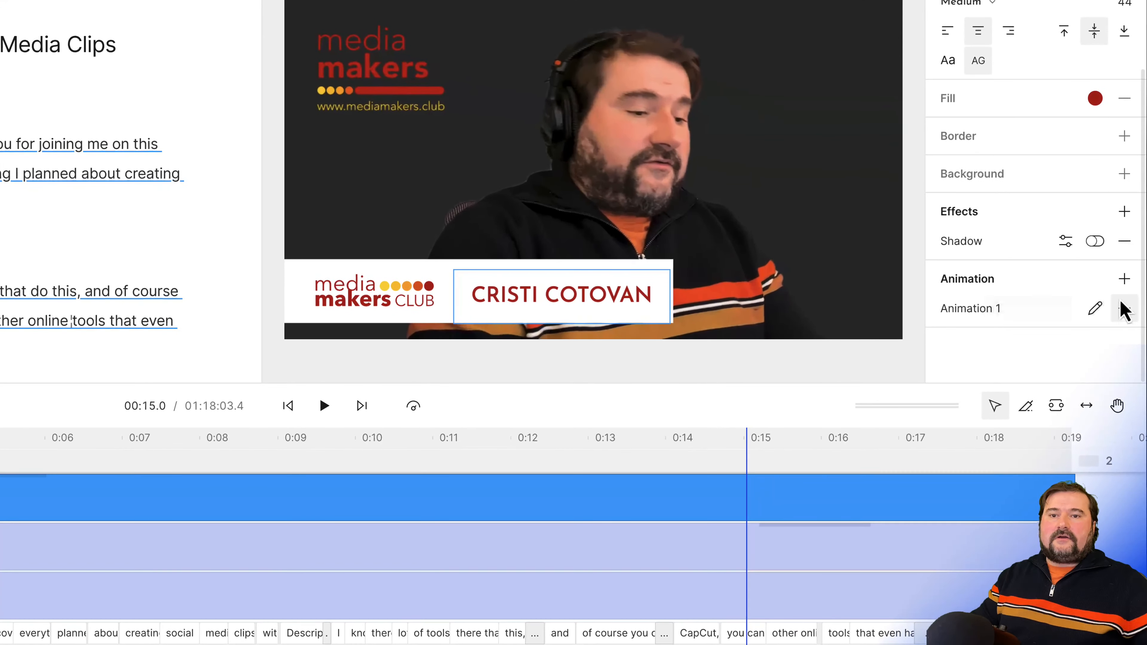
left_click(1124, 278)
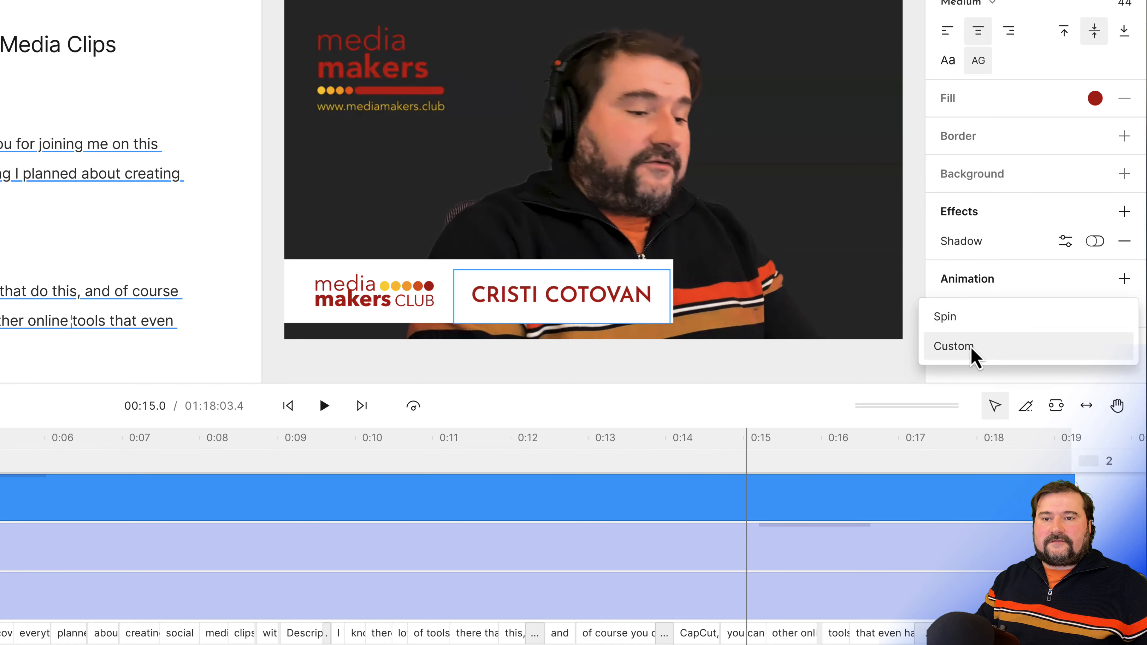
left_click(938, 349)
- Move the keyframes of the title's second animation to about 14.5 seconds for the start and 15.2 seconds for the end
left_click(1067, 499)
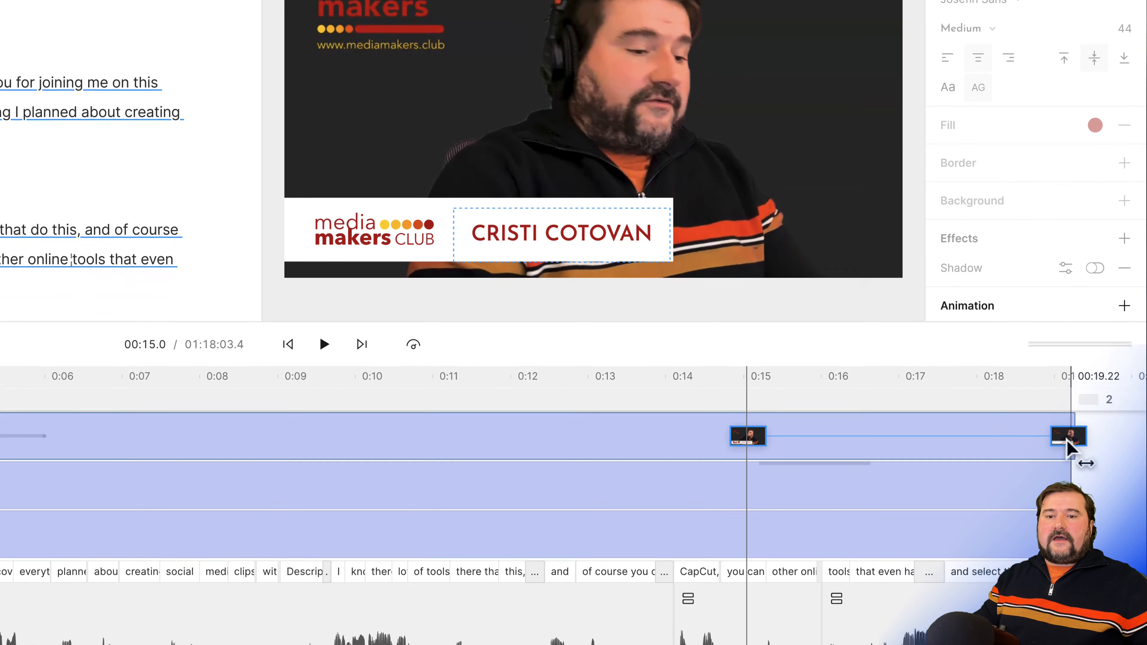
left_click_drag(1058, 436, 821, 444)
left_click_drag(750, 437, 707, 440)
left_click_drag(833, 440, 764, 432)
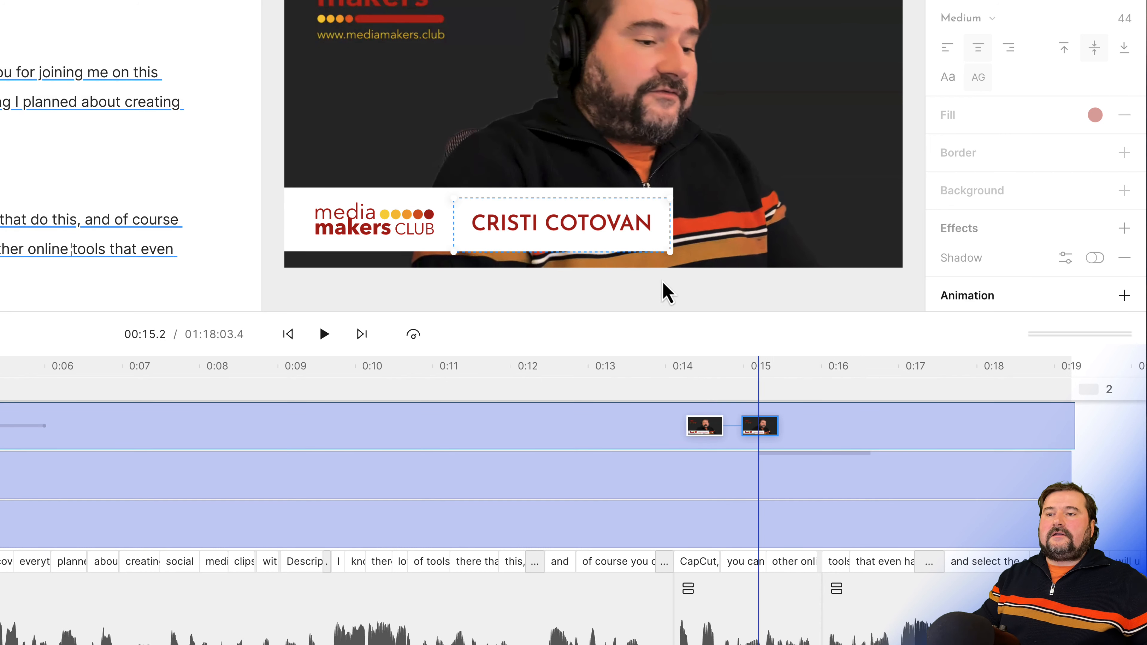
- Set the title's opacity to 0% at the end keyframe of its second animation
left_click(635, 236)
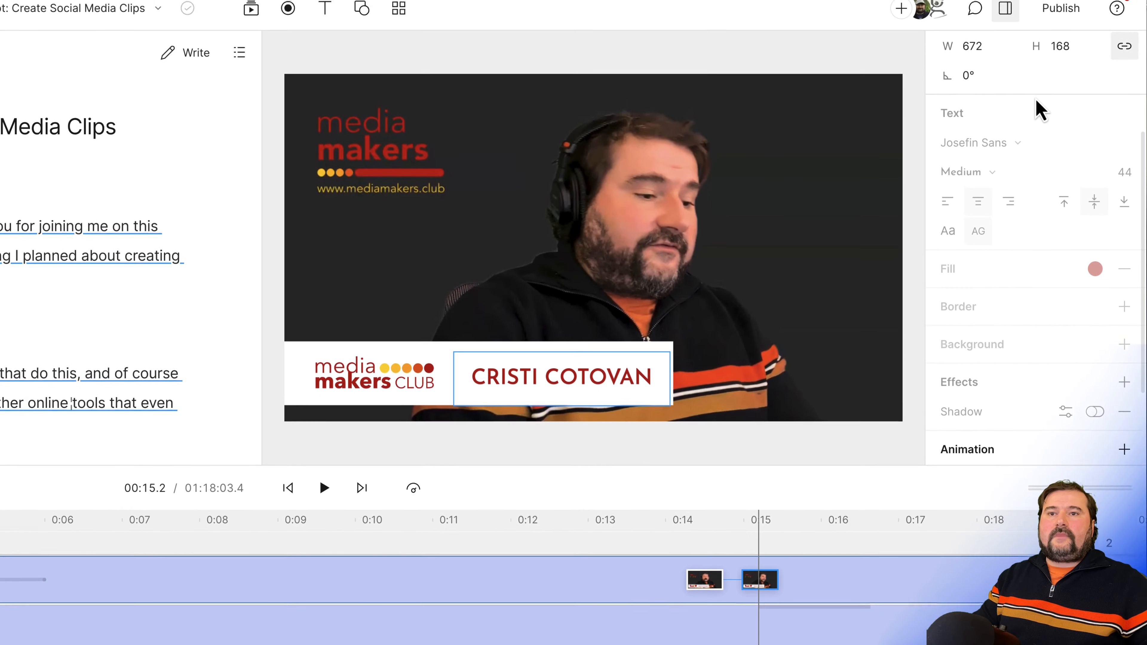
scroll(1038, 136, "up", 5)
left_click_drag(1074, 141, 1079, 140)
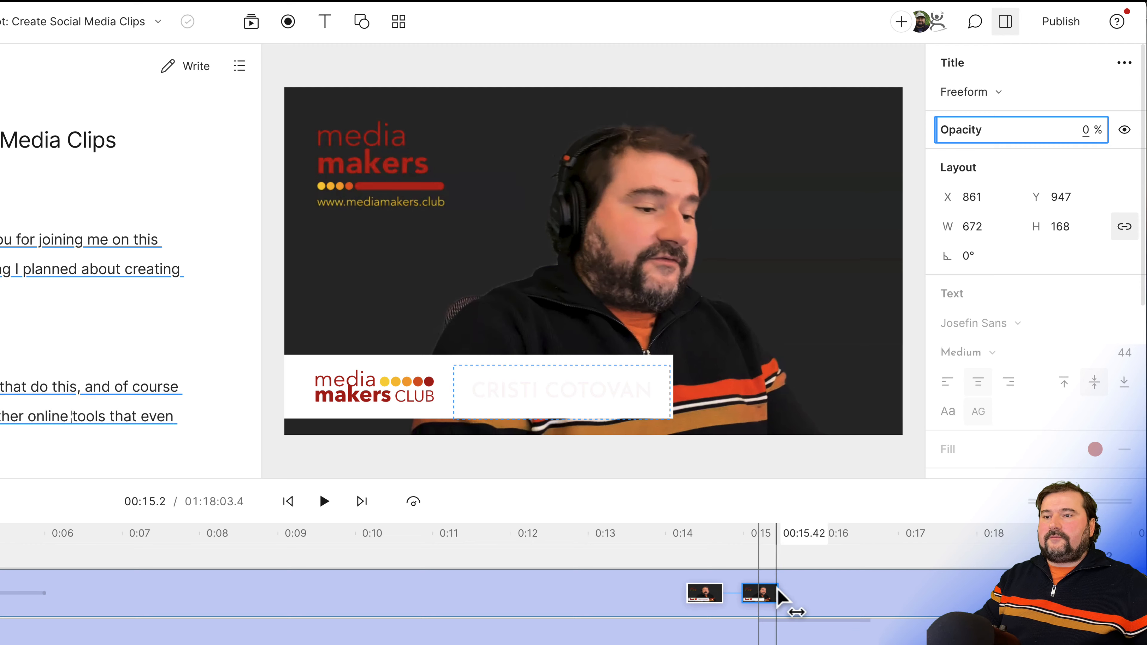
- Play back the title's fade-out from about 14.1 seconds
left_click(668, 535)
left_click(821, 538)
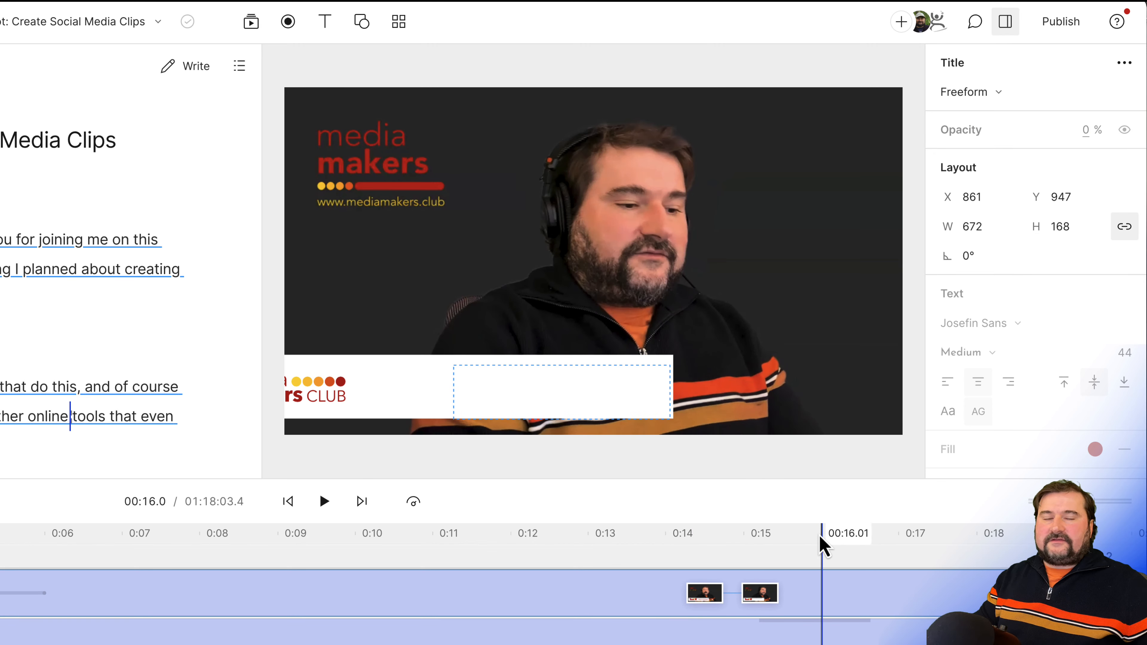
left_click(675, 542)
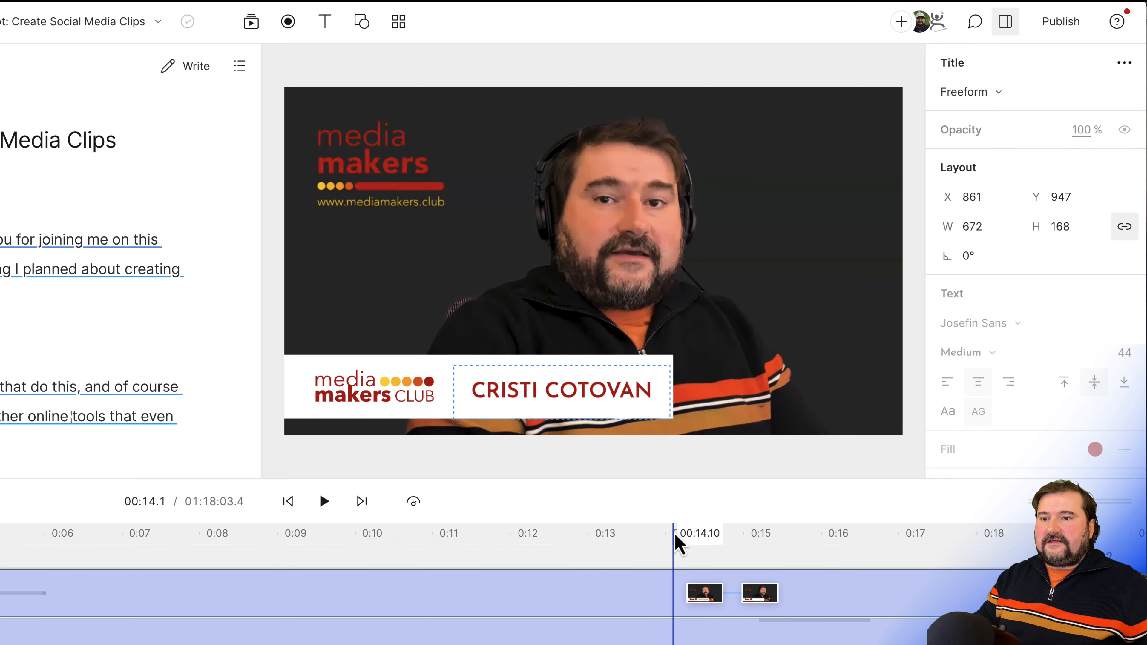
key("space")
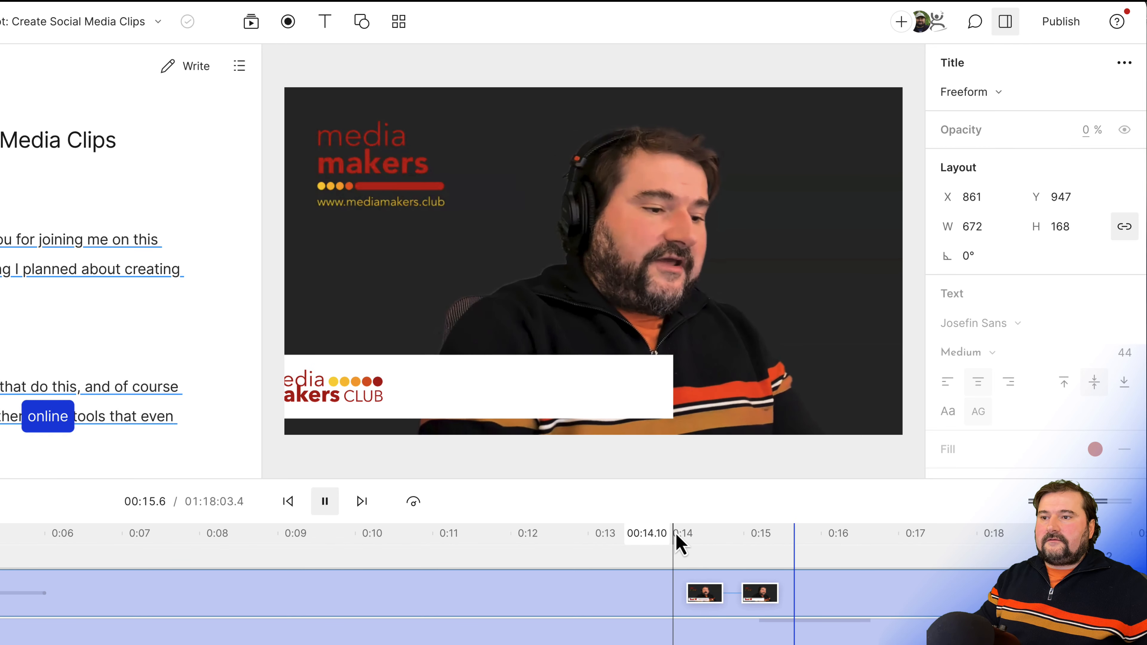
key("space")
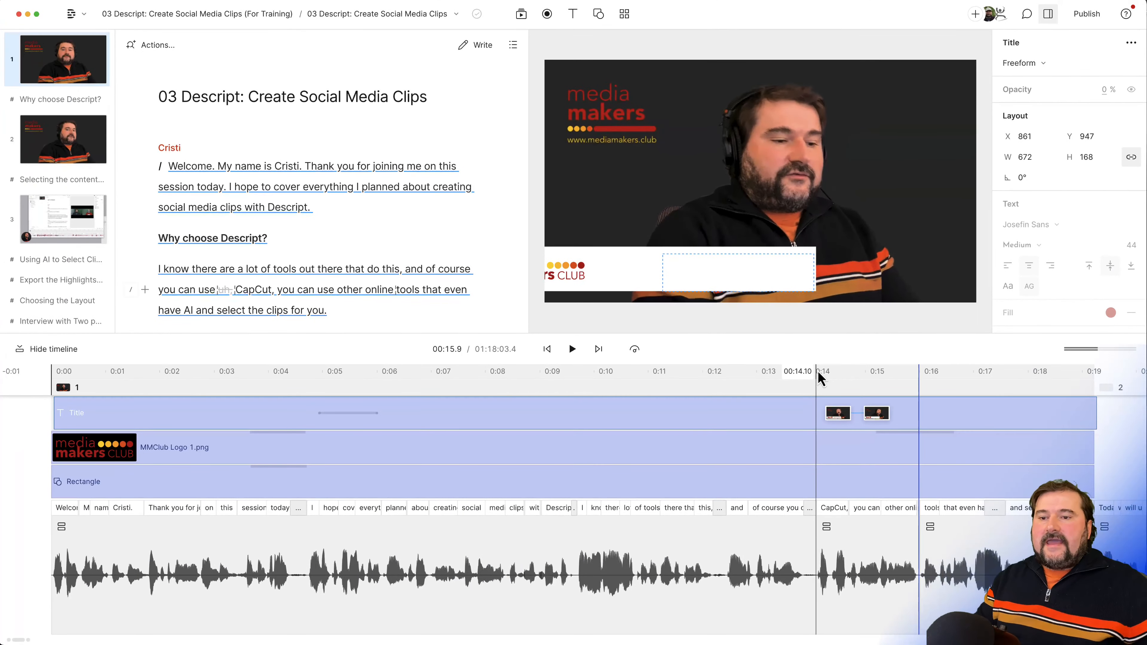
- Add a Custom animation to the Rectangle layer at about 15.1 seconds, ending at about 16.6 seconds with the rectangle outside the frame at X -645
left_click(875, 479)
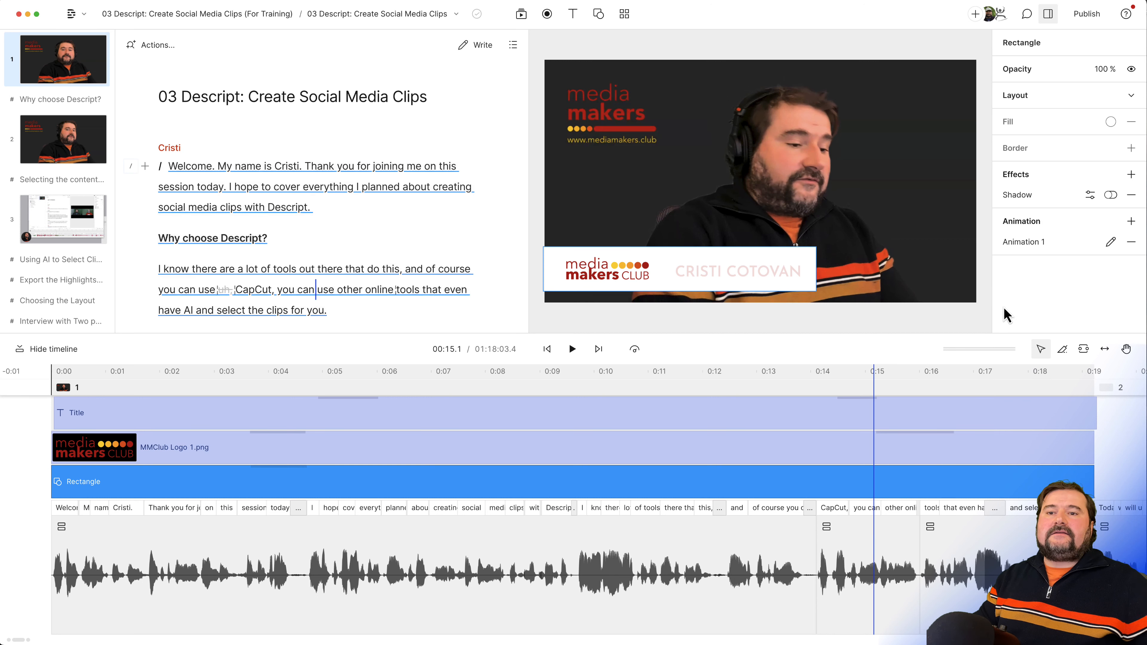
left_click(1131, 222)
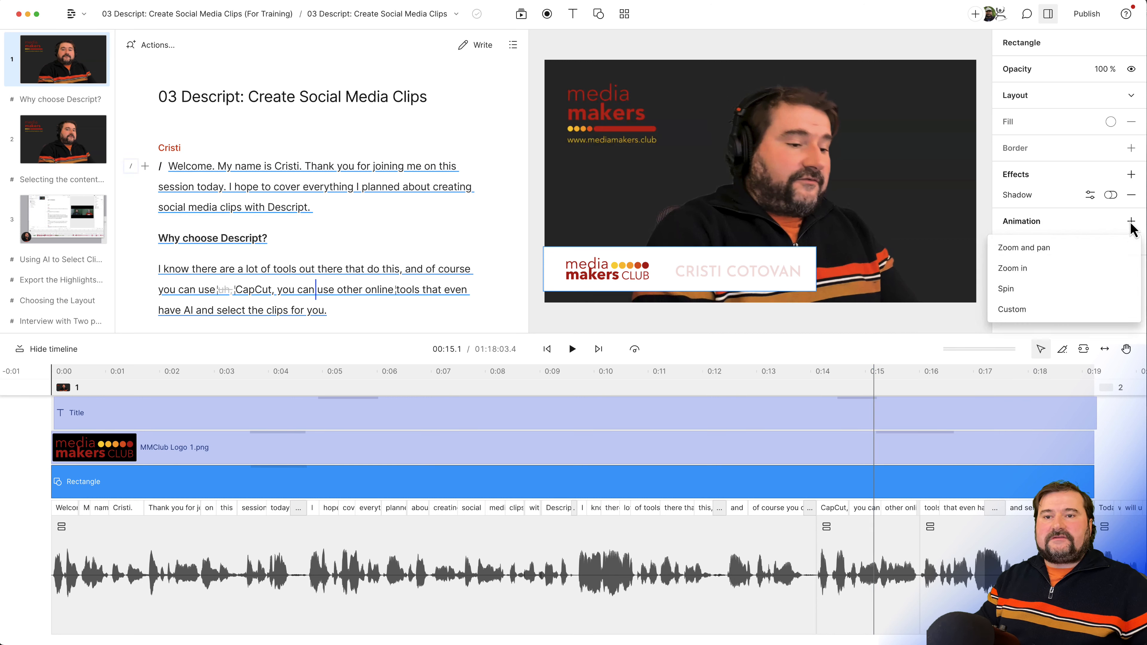
left_click(1033, 310)
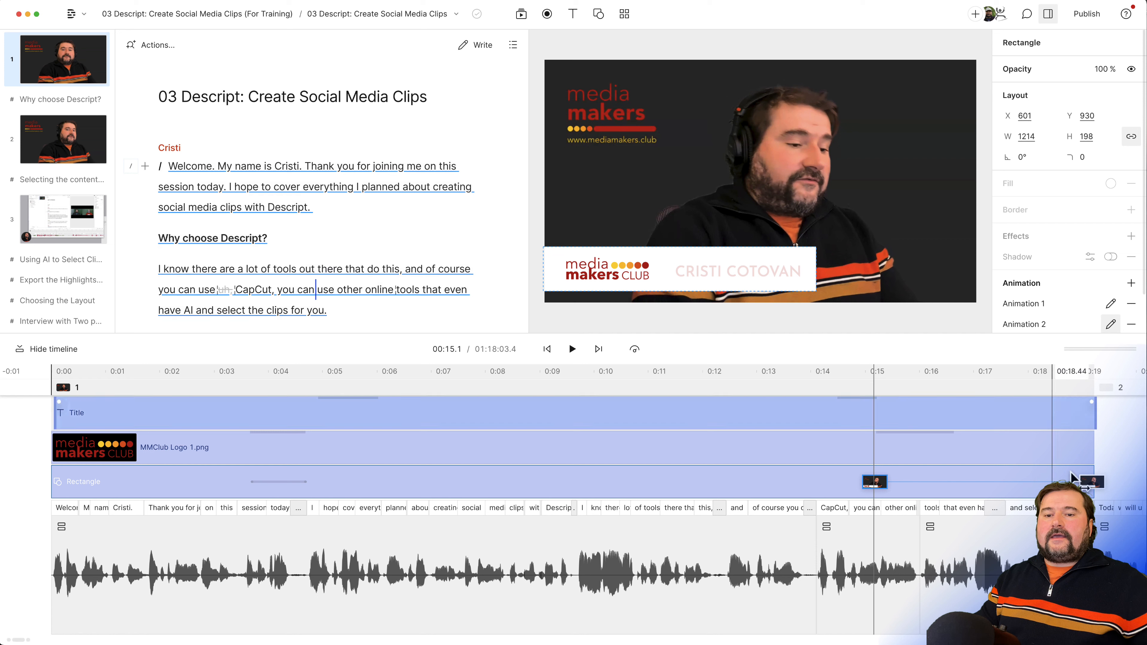
left_click_drag(1092, 481, 955, 480)
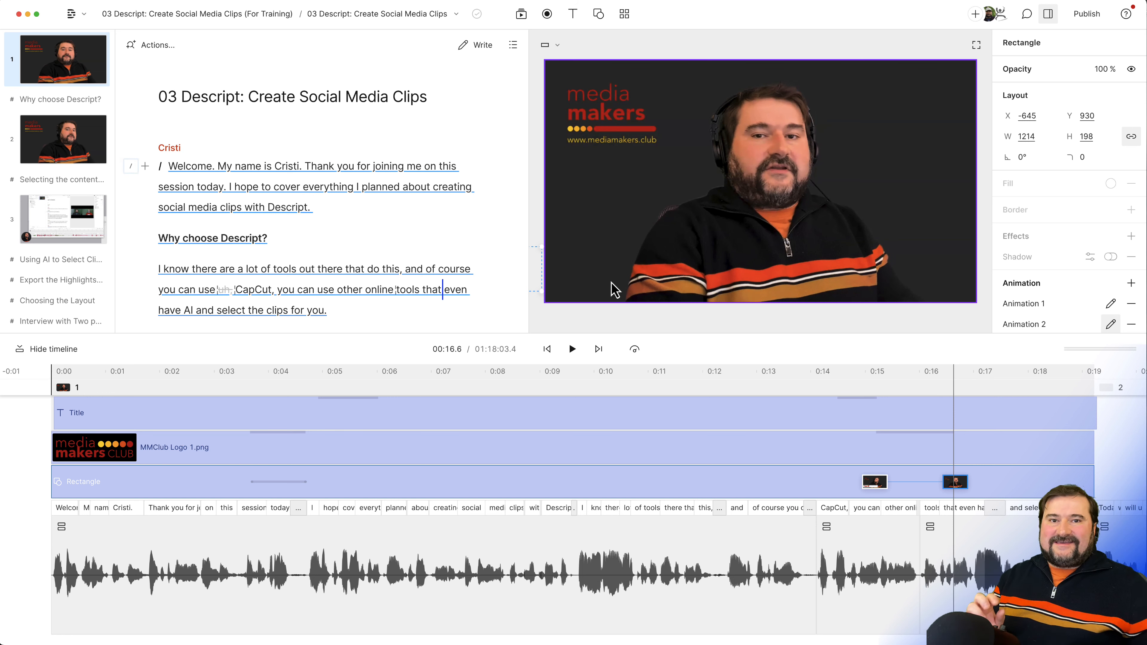
- Play back the lower third's exit from about 14.1 seconds, and check the frame around the scene's end and at about 14.0 seconds
left_click(814, 374)
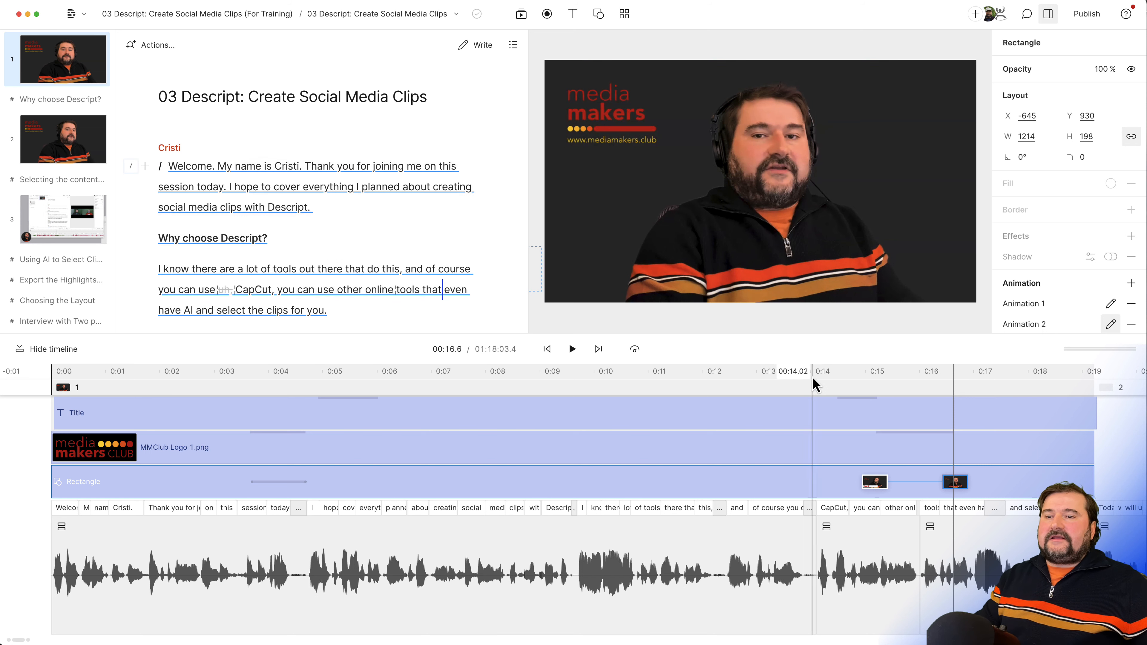
key("space")
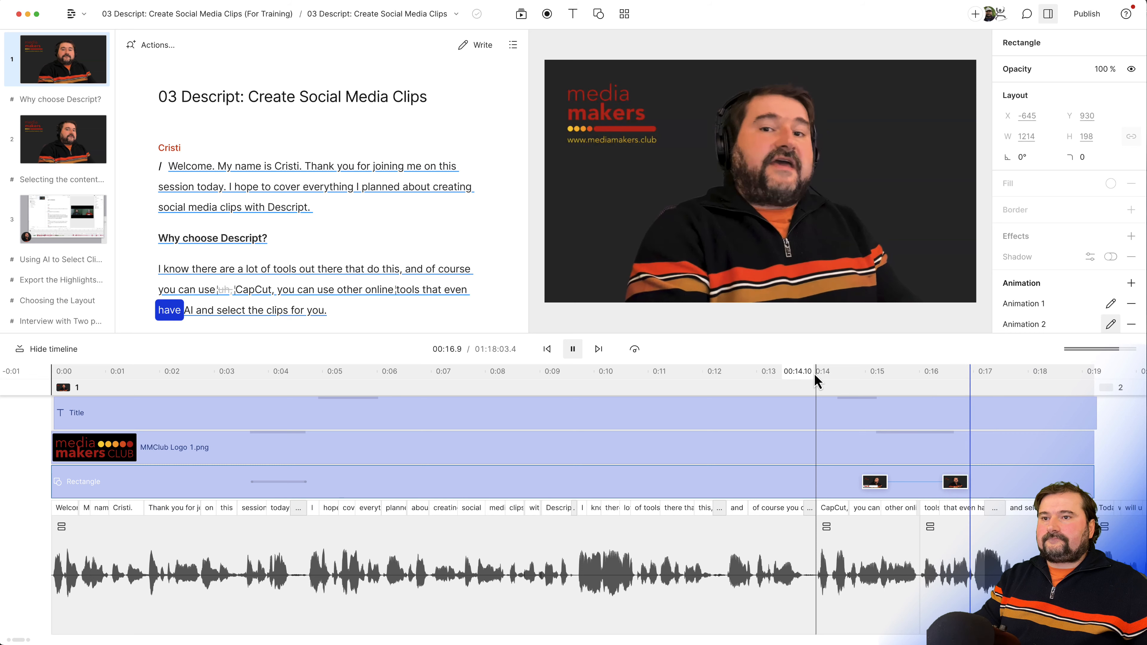
key("space")
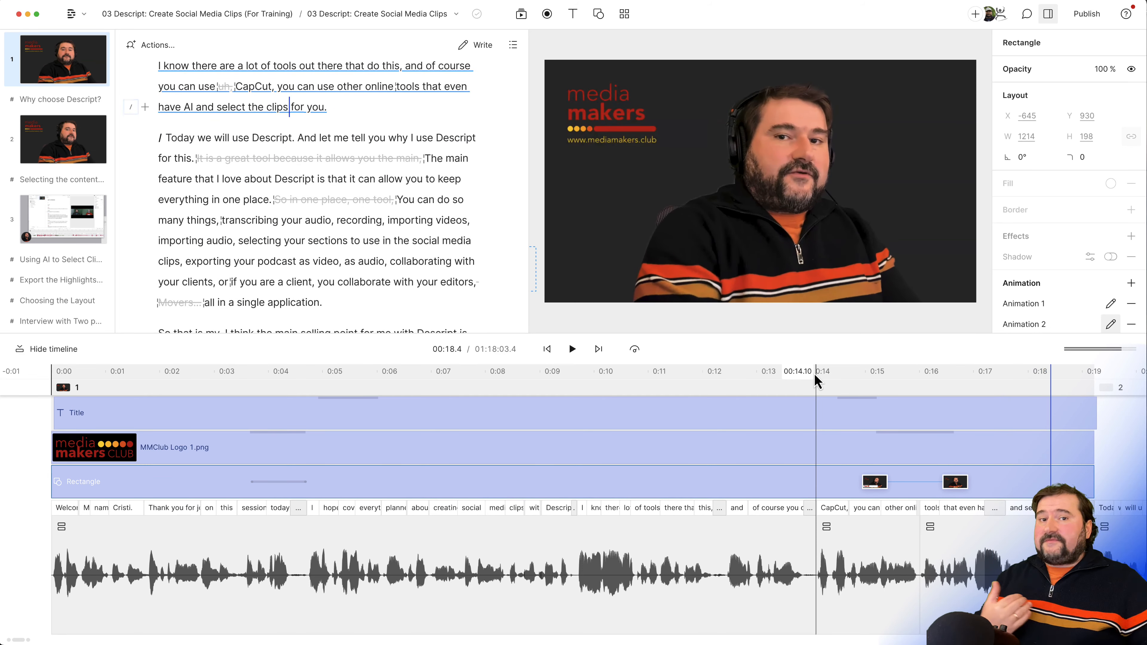
left_click(1134, 434)
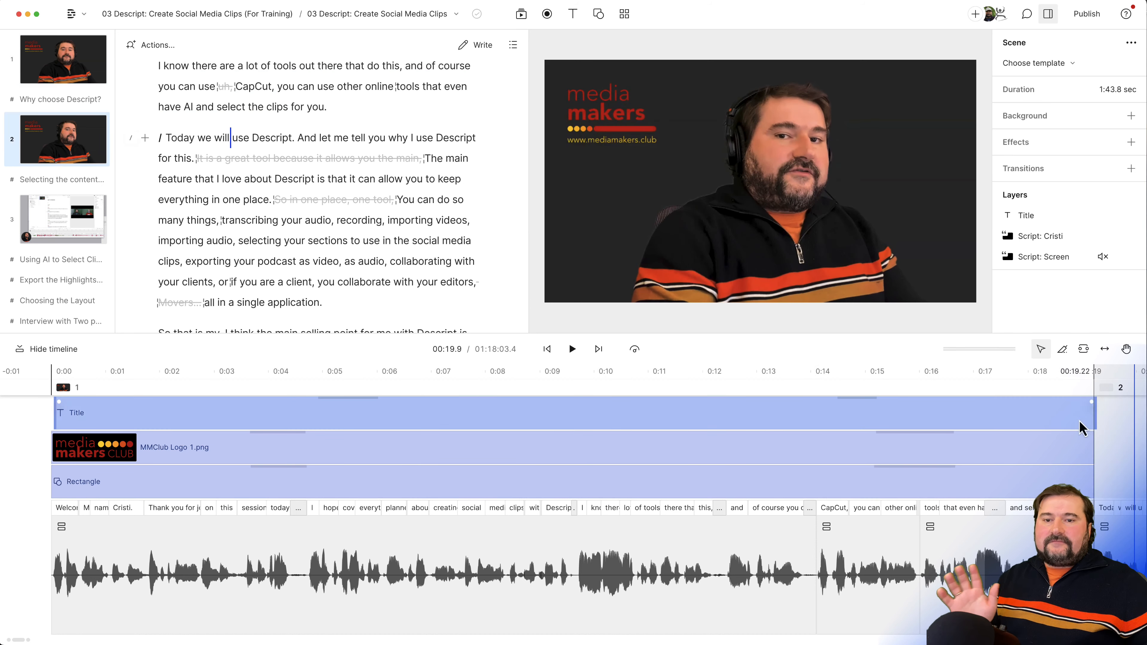
left_click(1090, 420)
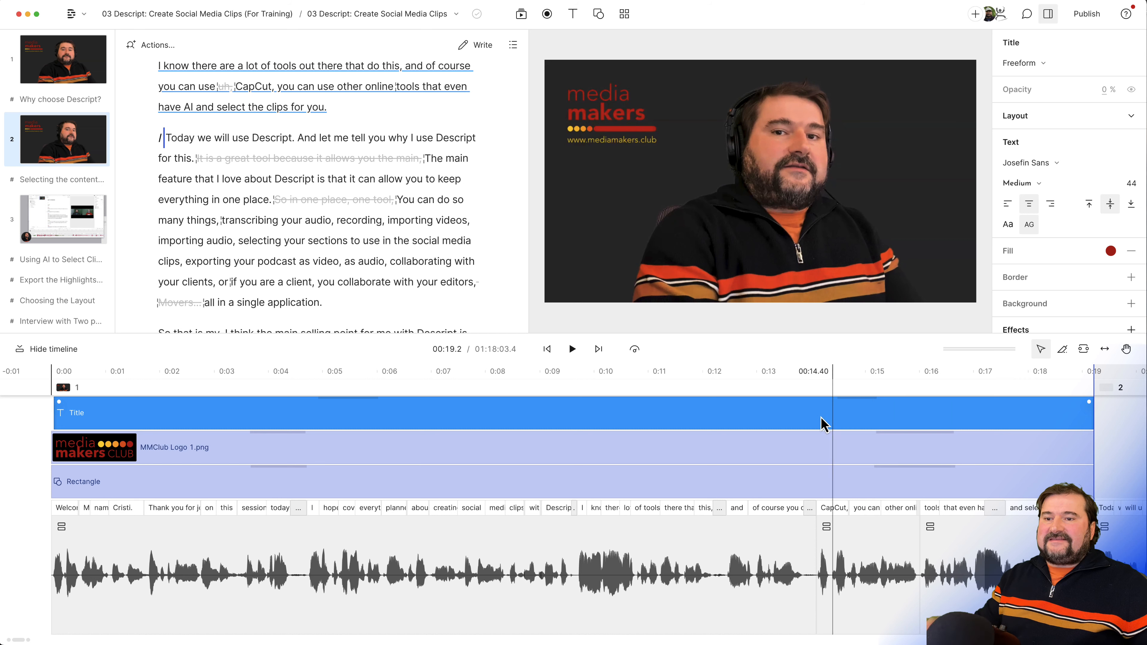
left_click(811, 424)
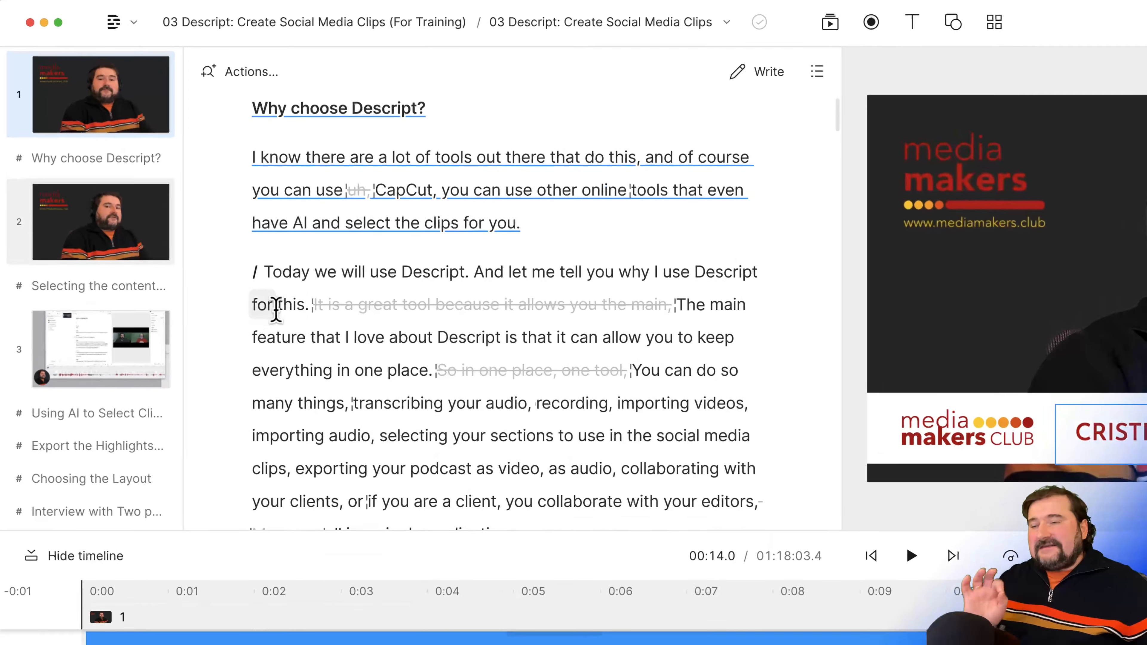
- Copy the layout of scene 1
mouse_move(370, 293)
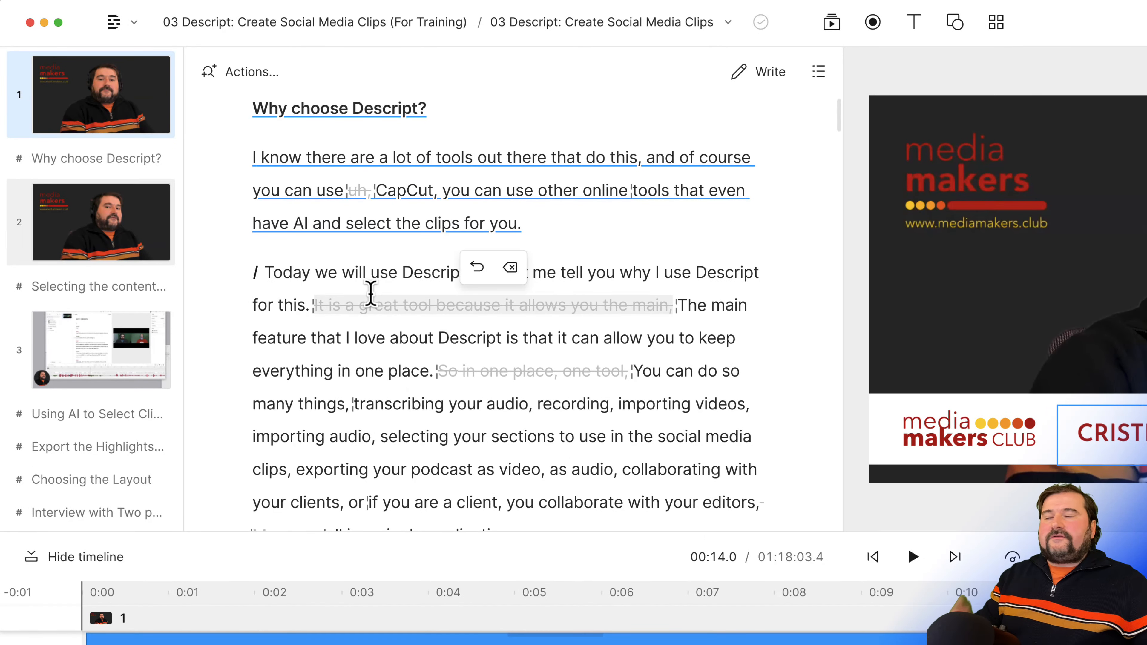
right_click(100, 102)
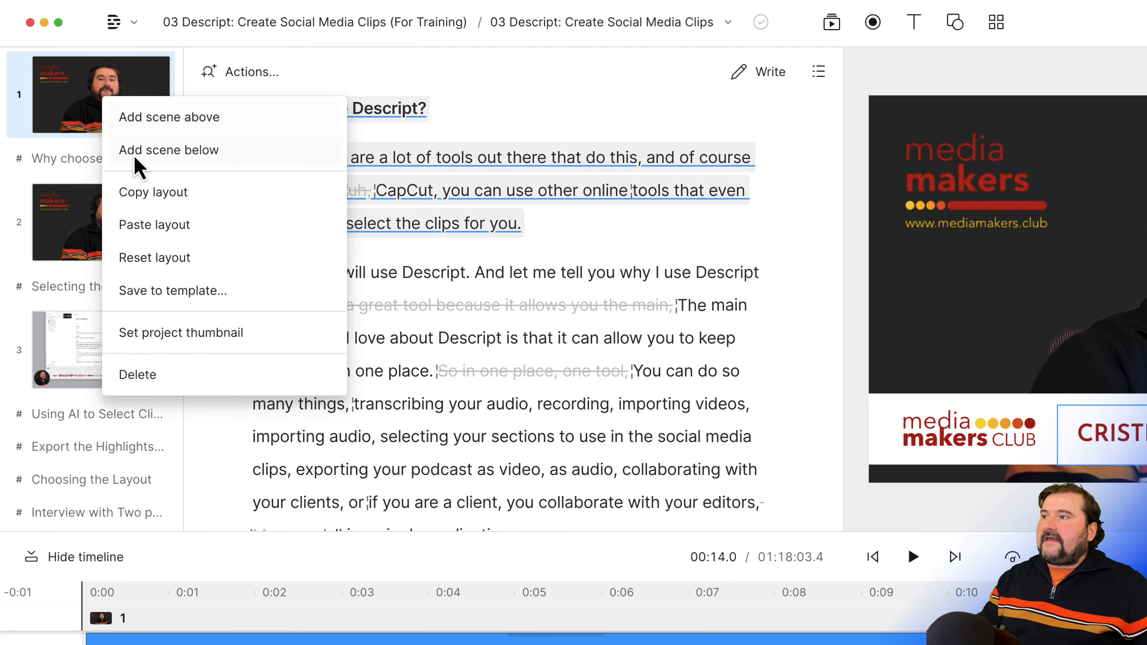
left_click(145, 194)
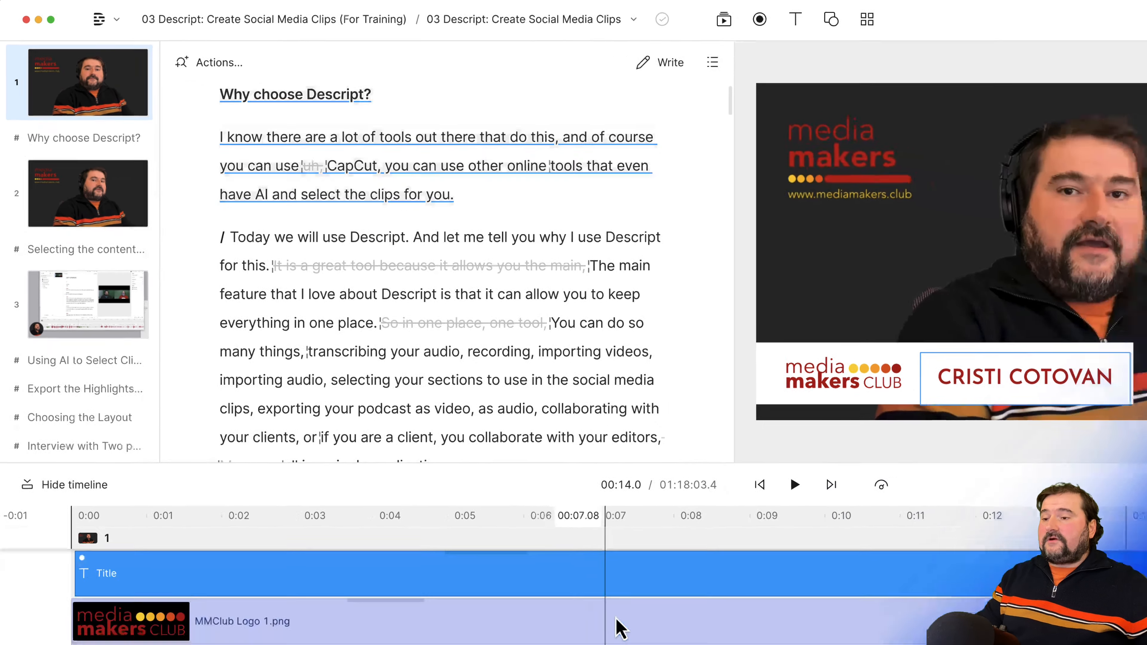
- Paste the copied layout onto scene 4 under Closing remarks and select its Title layer
scroll(451, 460, "down", 10)
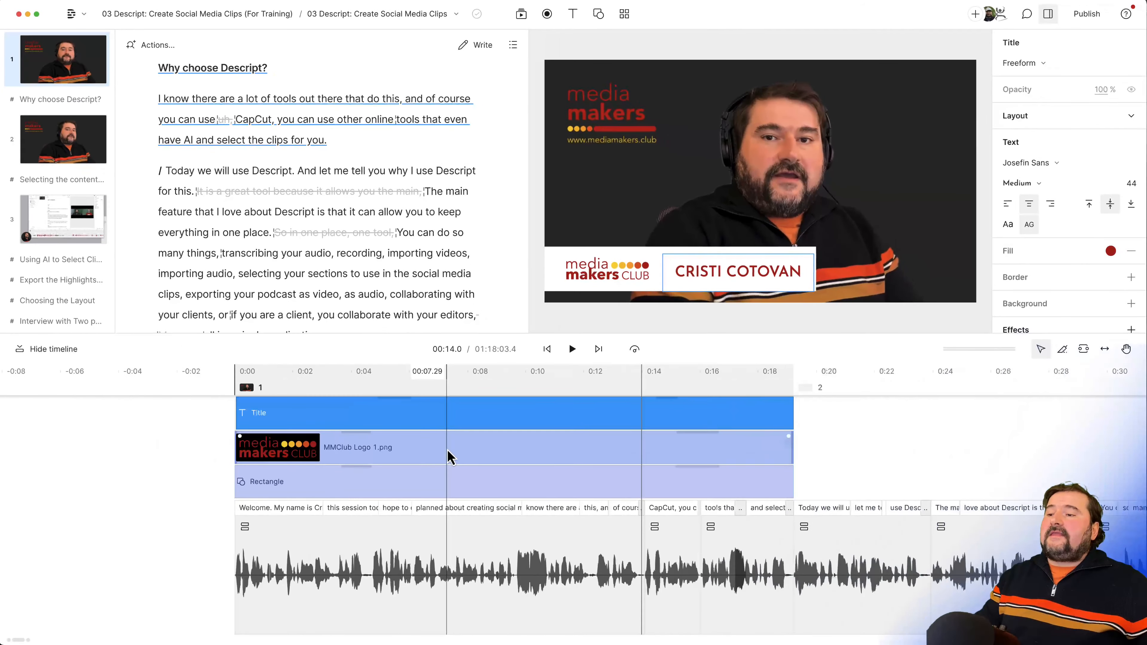
scroll(448, 456, "right", 20)
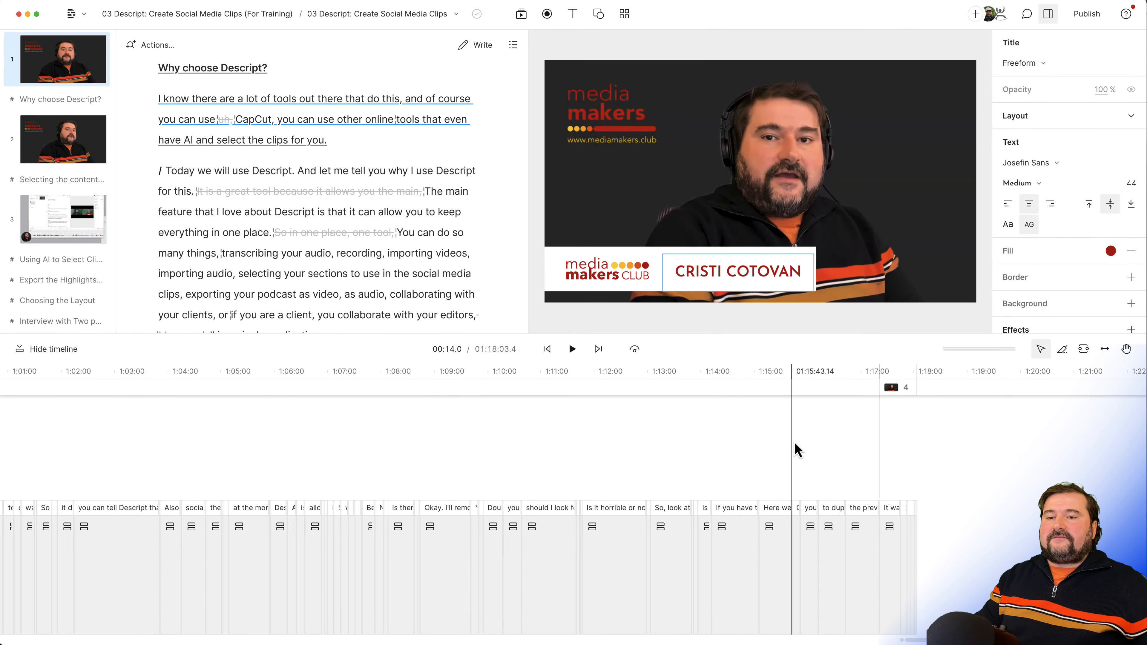
left_click(904, 418)
scroll(906, 422, "up", 5)
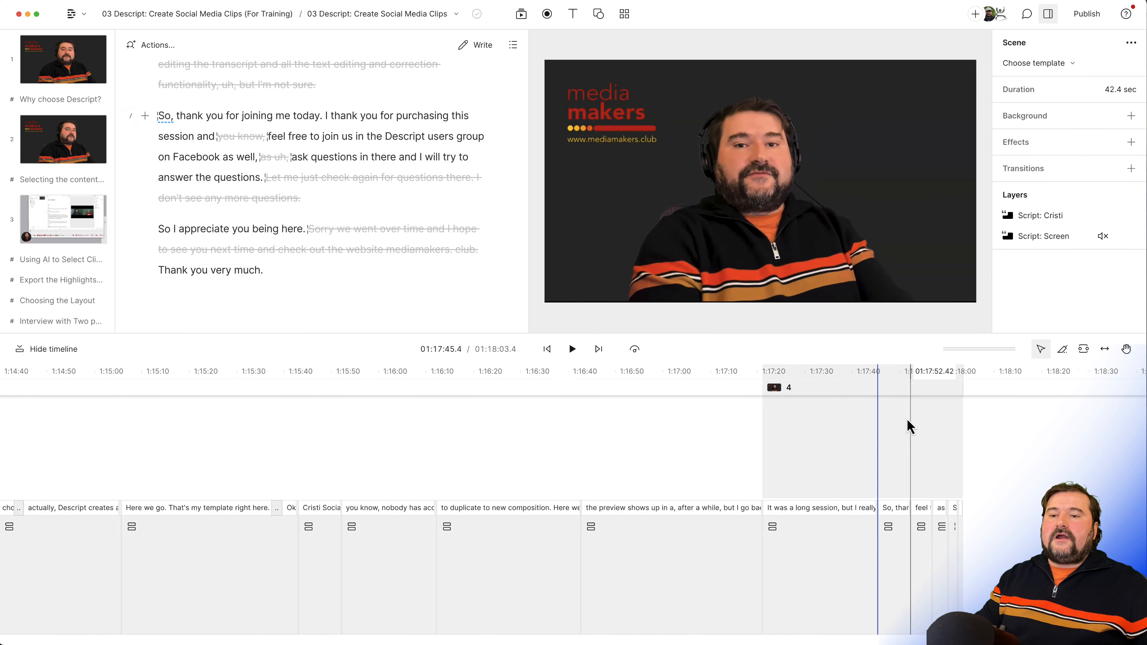
scroll(907, 421, "right", 3)
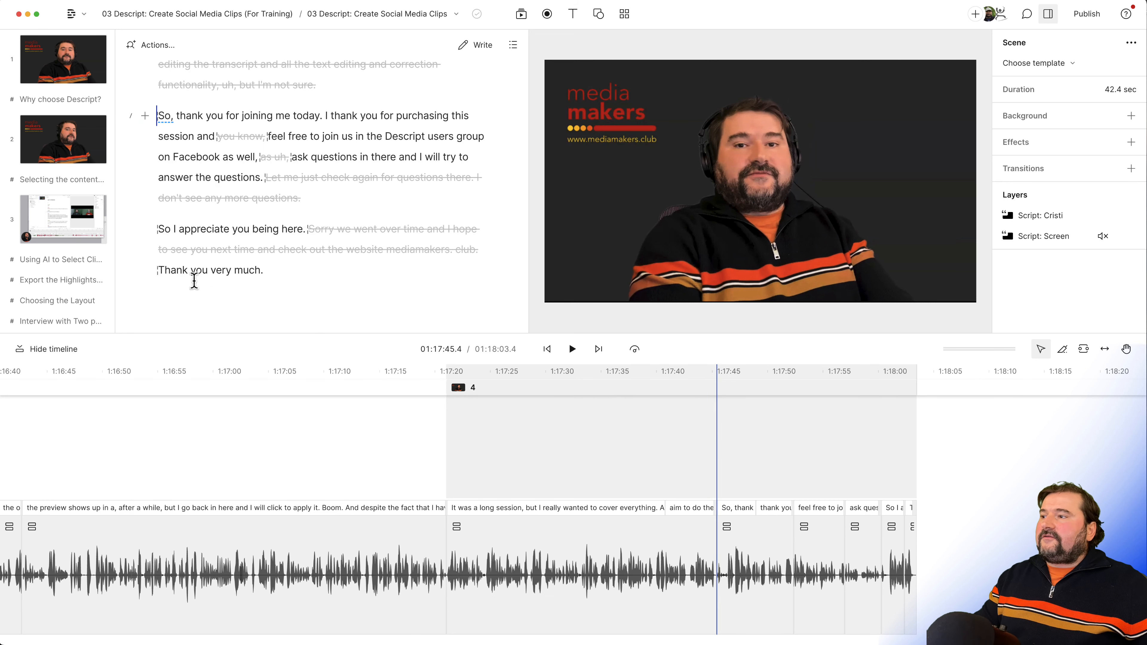
scroll(78, 244, "down", 10)
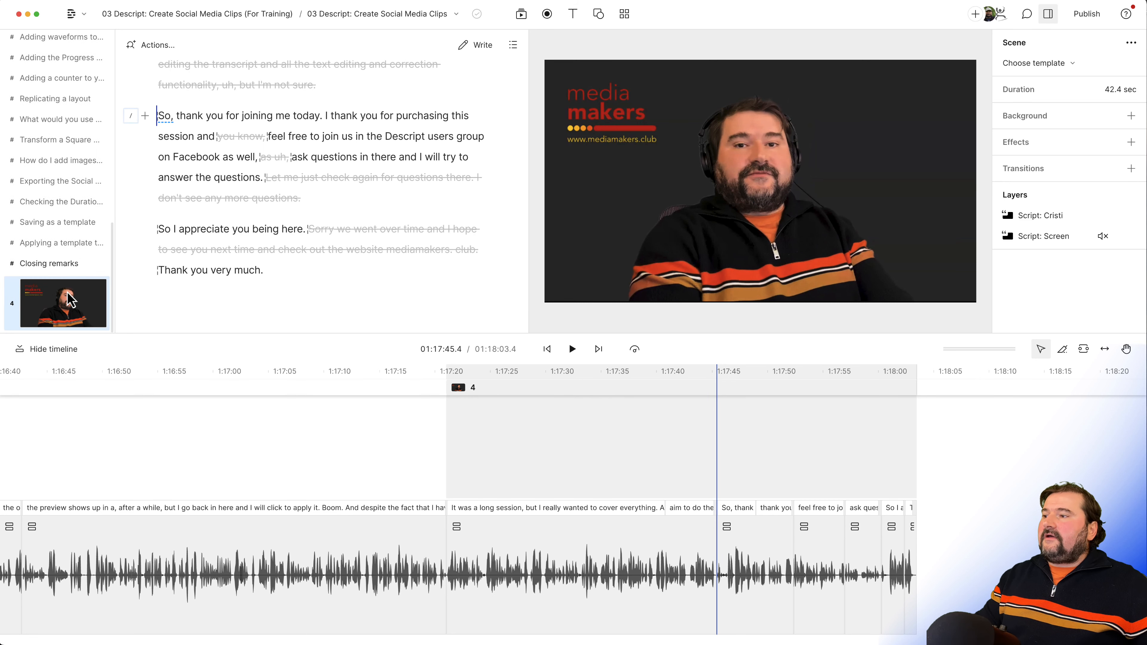
right_click(62, 301)
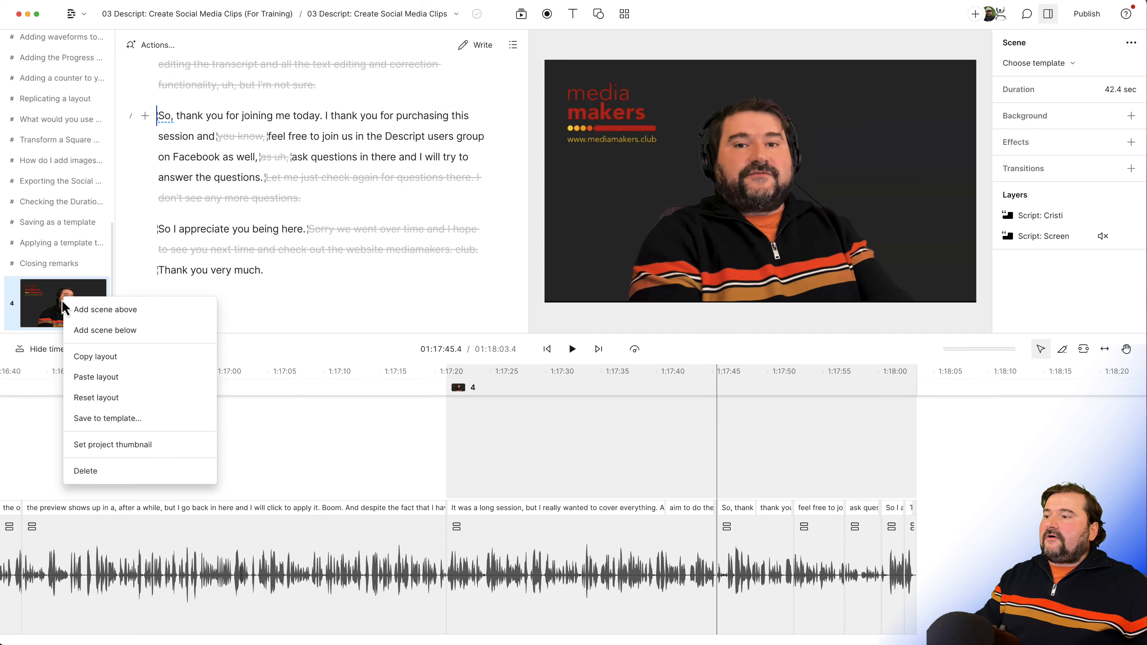
left_click(90, 380)
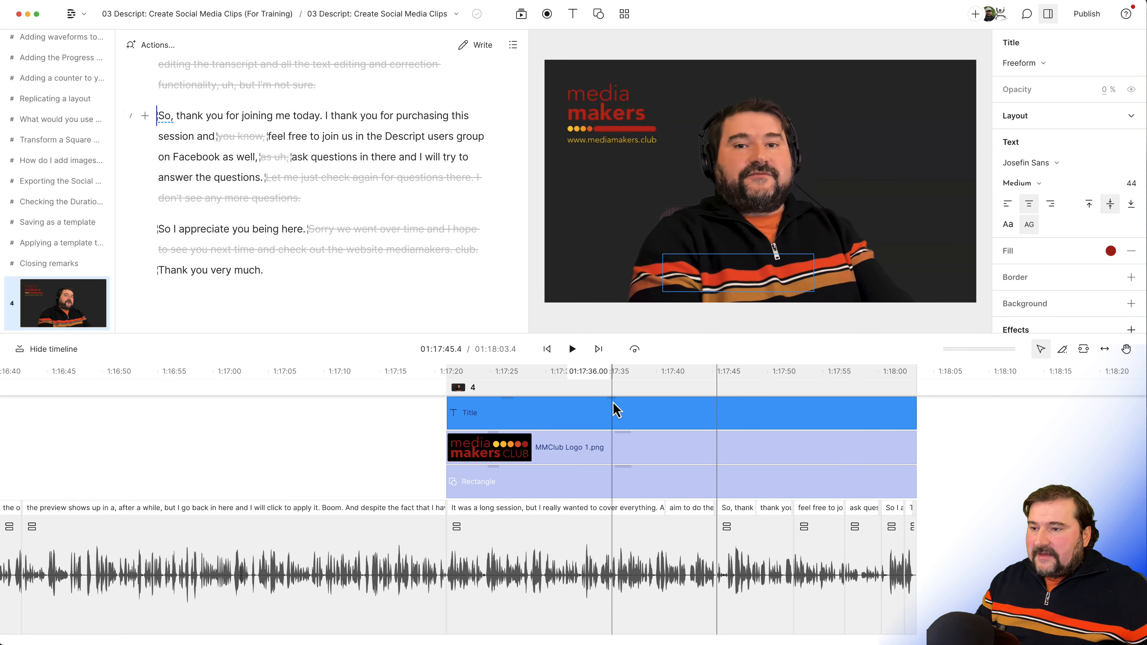
left_click(613, 418)
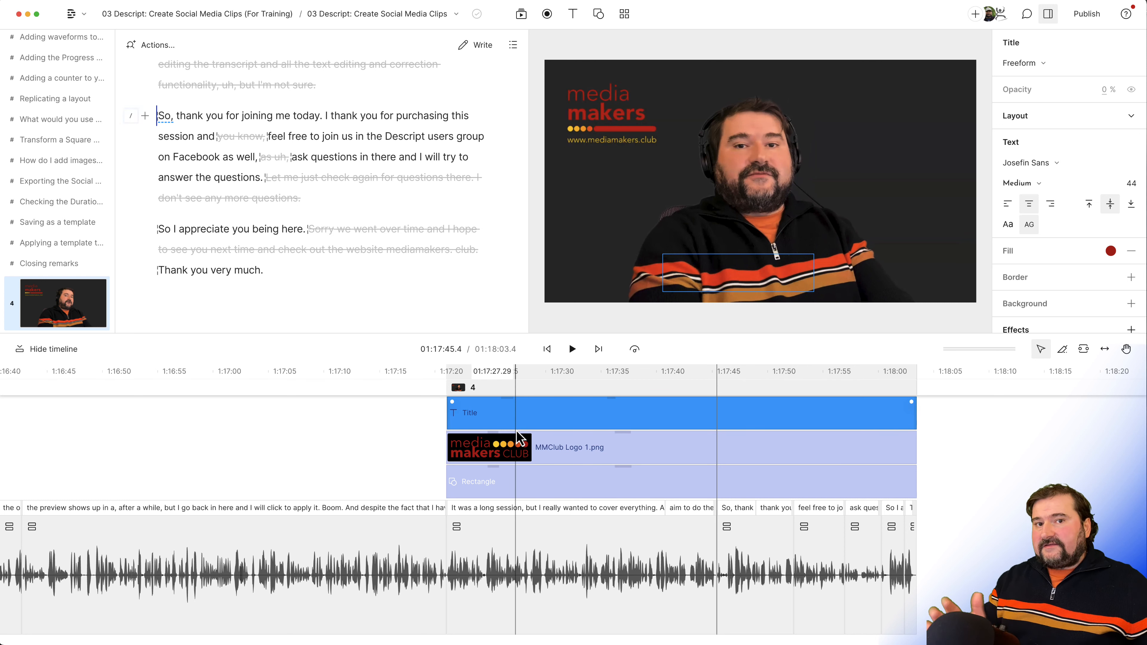
- Enlarge the timeline and play back the pasted lower third in scene 4 from about 1:17:24 until after its exit
left_click(654, 447)
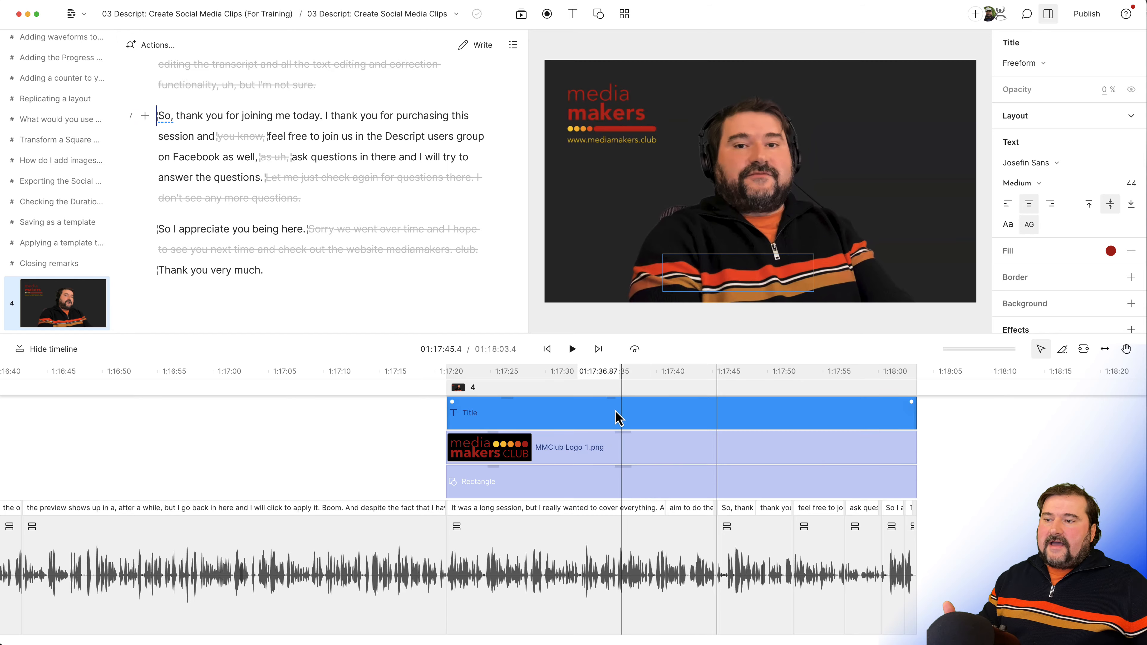
left_click_drag(521, 333, 522, 264)
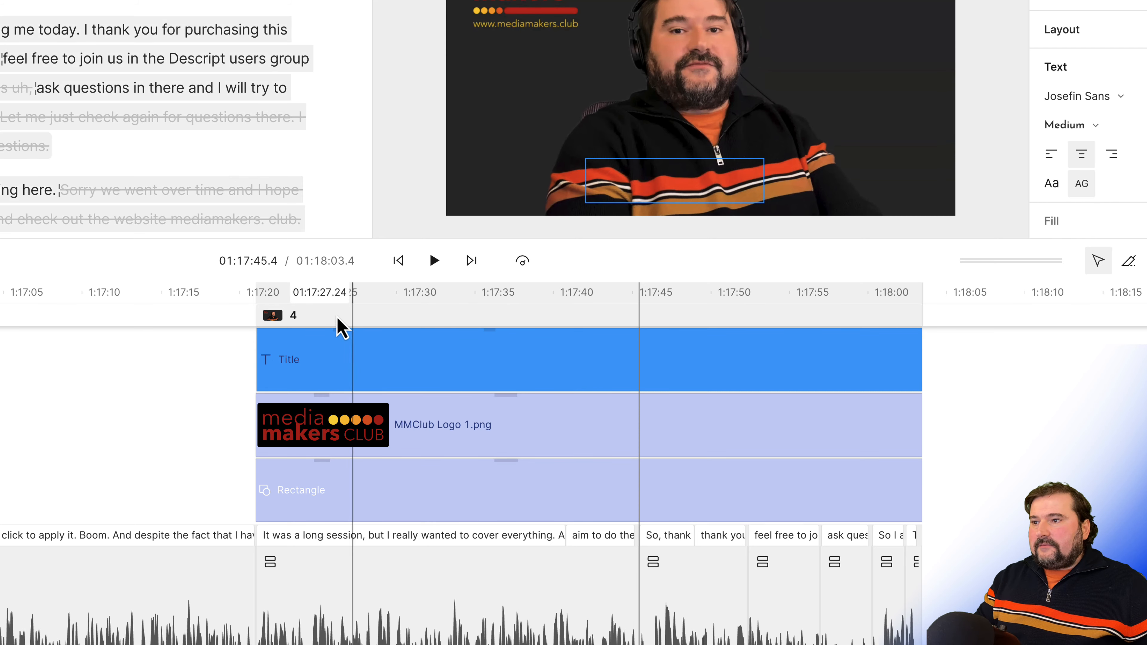
left_click(313, 317)
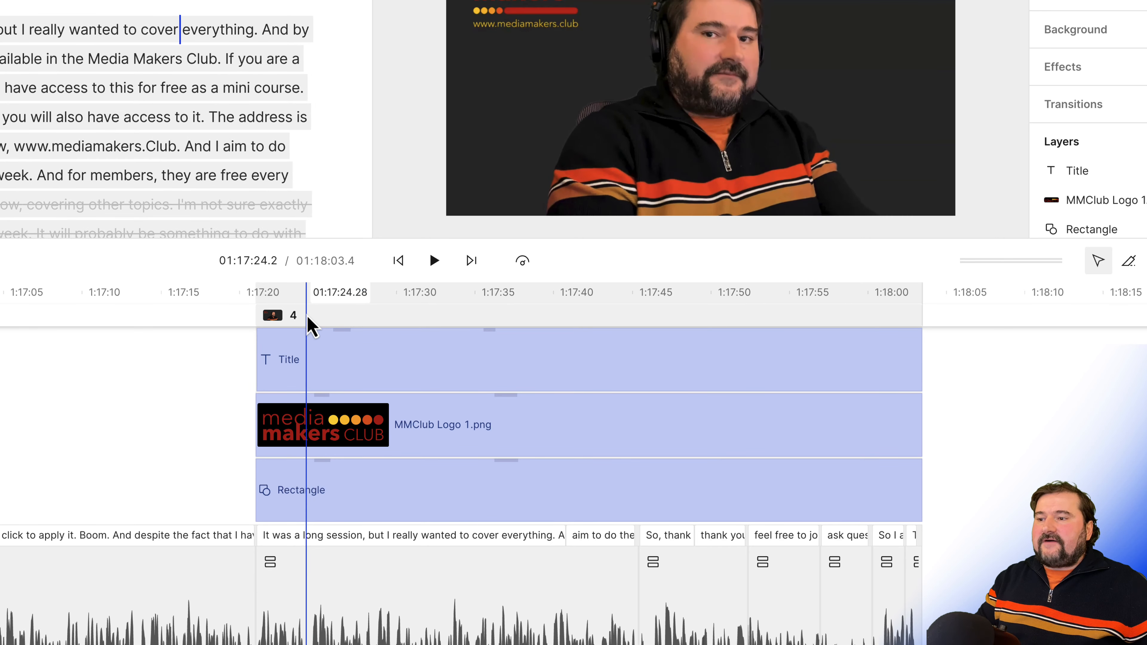
key("space")
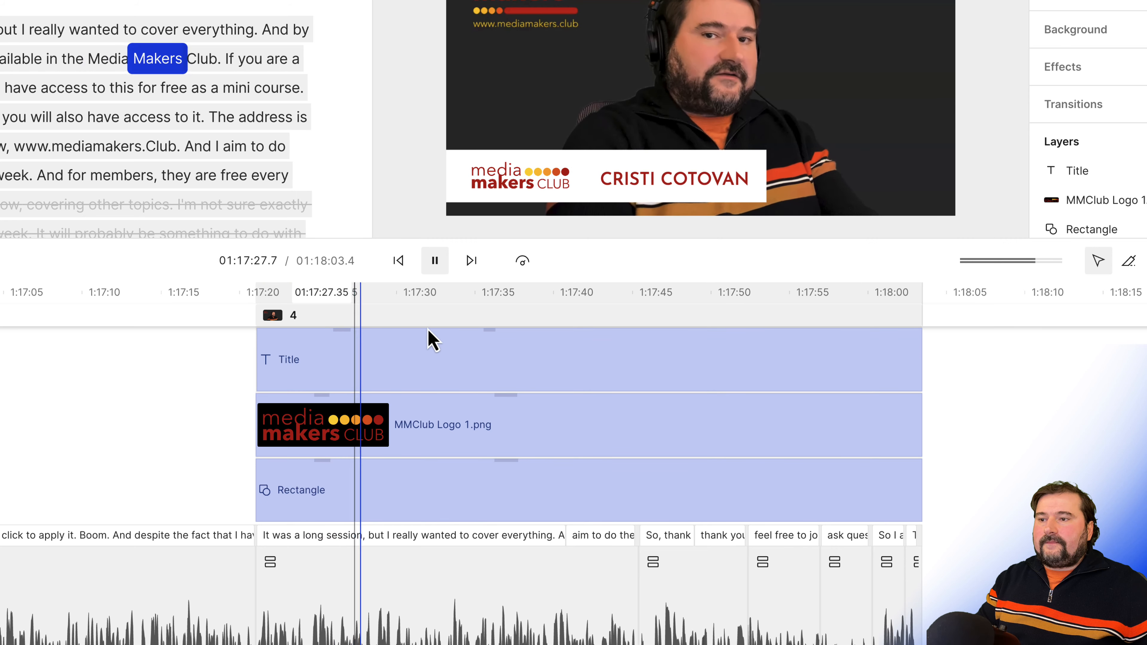
left_click(477, 318)
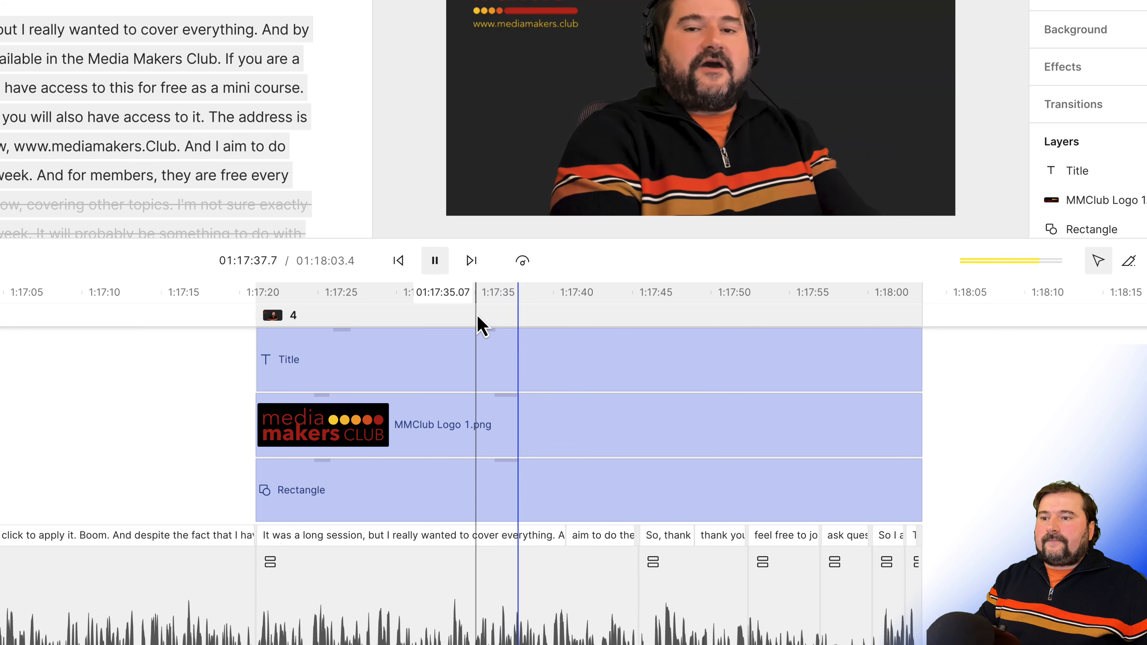
key("space")
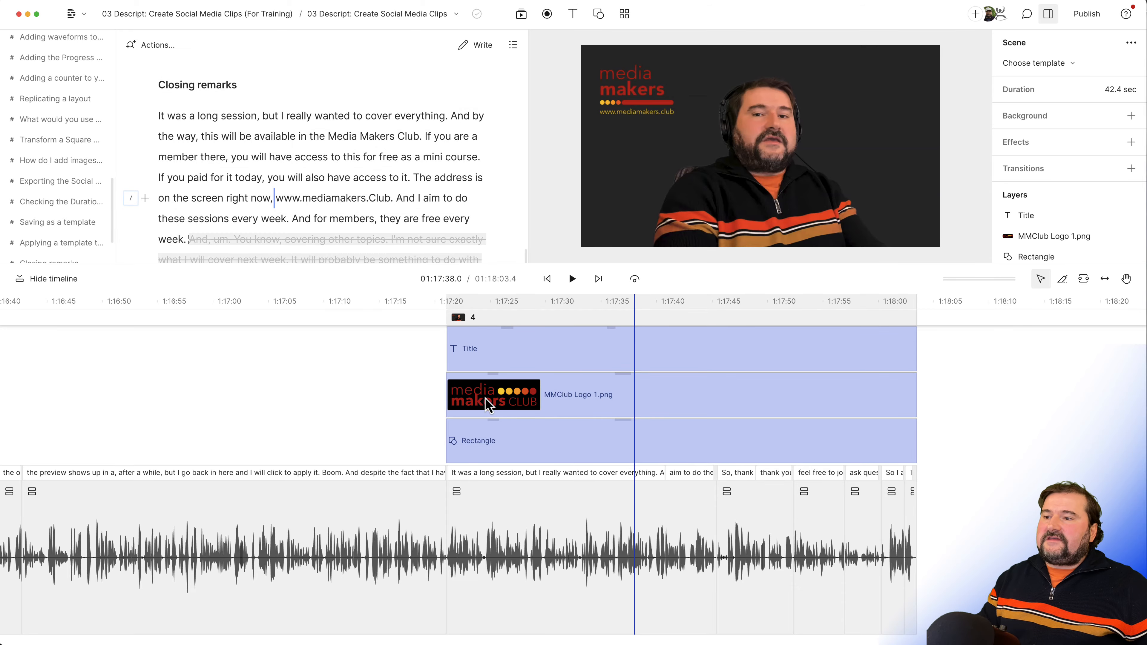
- Save scene 4's layout to a template by creating a new template from it
scroll(75, 185, "down", 3)
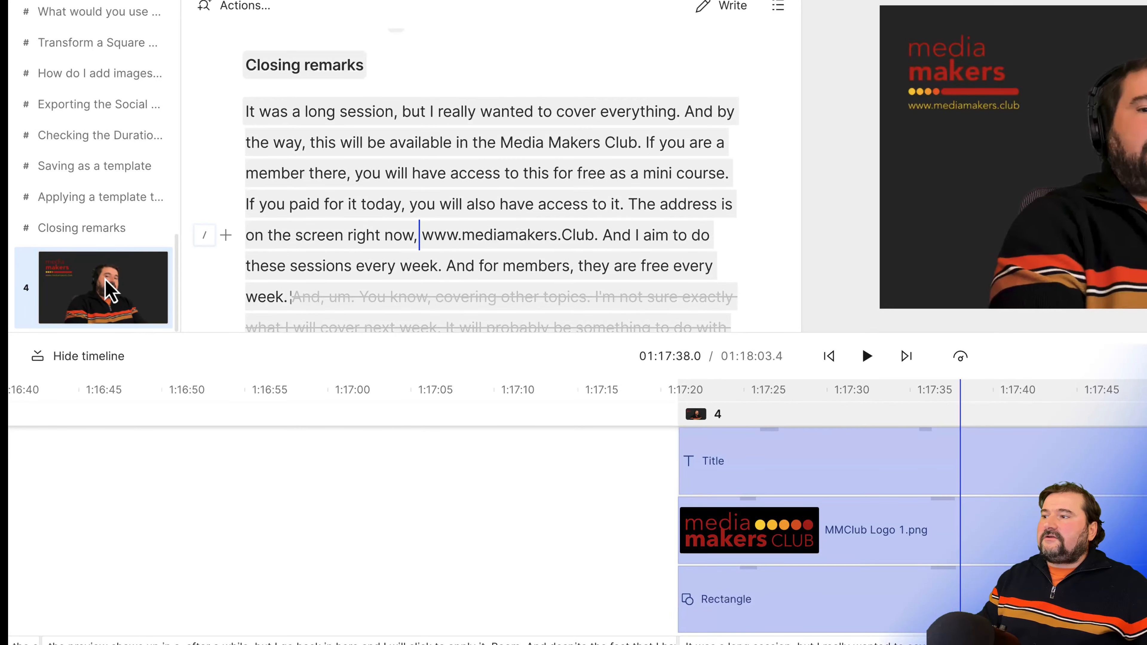
right_click(107, 281)
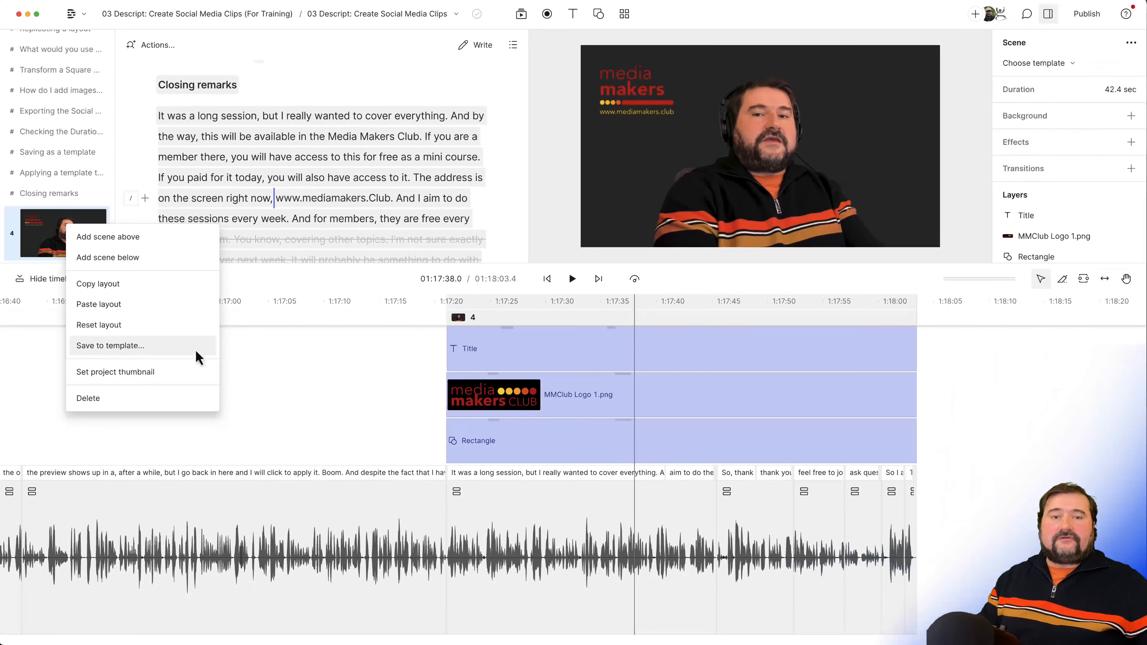
left_click(962, 461)
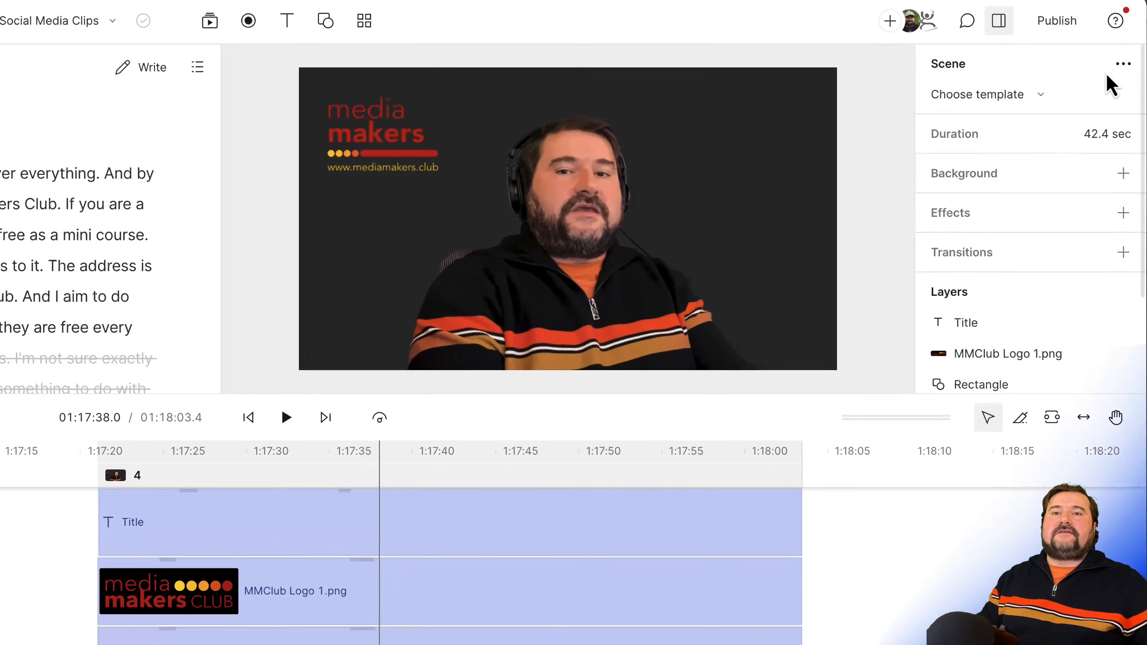
left_click(1131, 42)
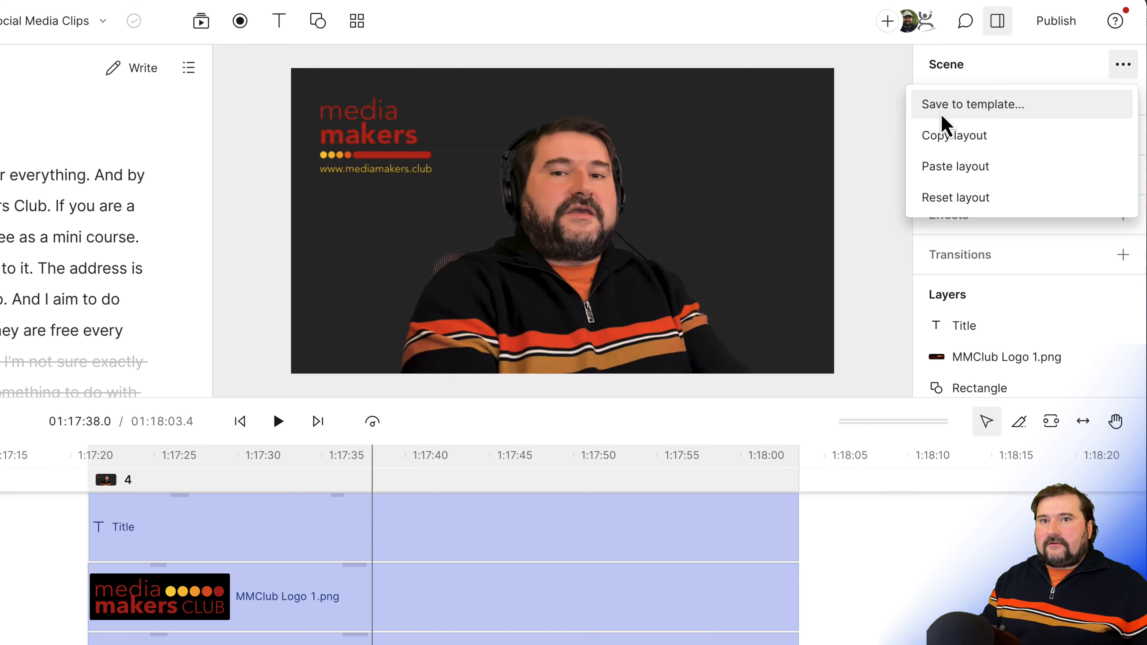
left_click(944, 108)
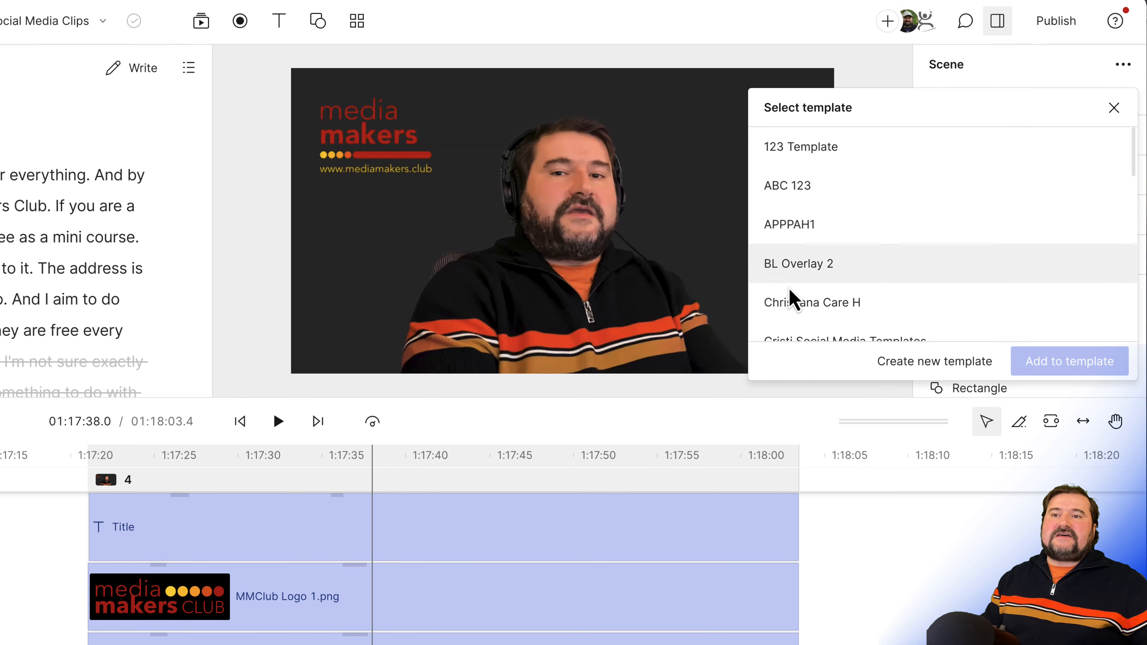
left_click(933, 364)
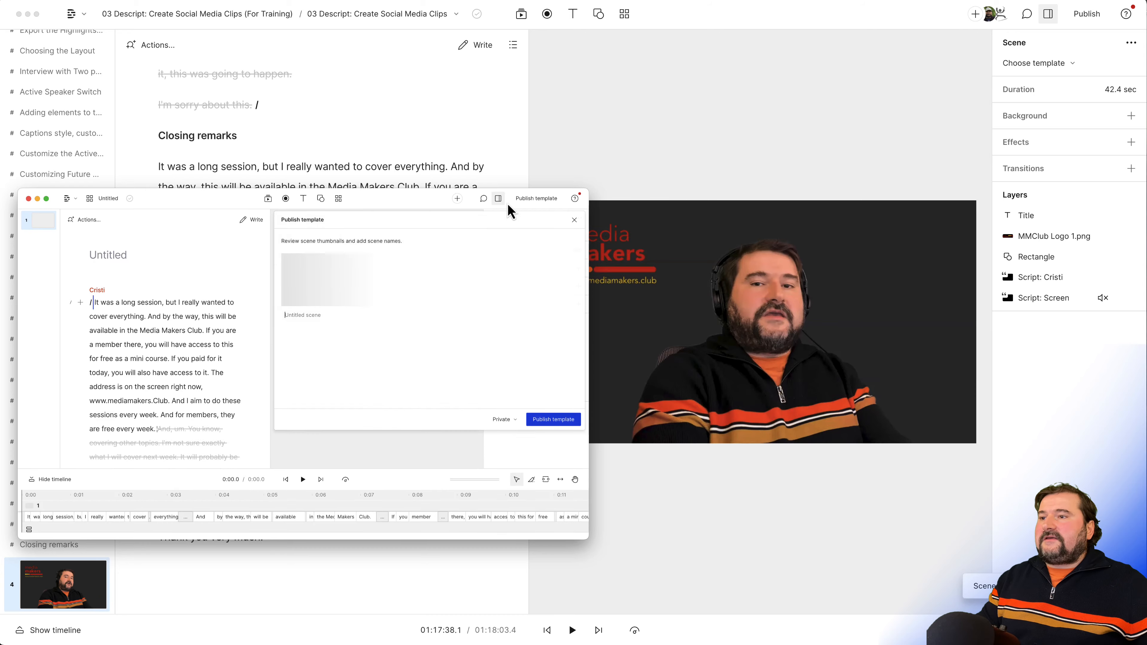
- Enlarge the new template's window and timeline, and scrub through its scene to about 17.5 seconds
left_click_drag(404, 208, 624, 73)
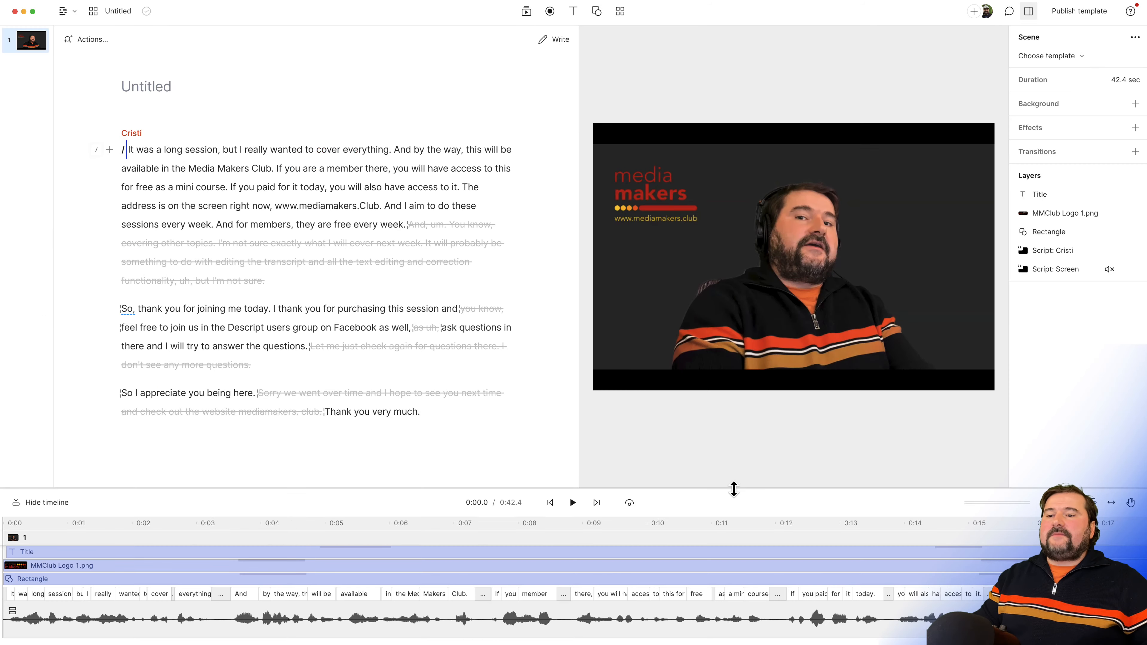
left_click_drag(734, 489, 723, 409)
scroll(696, 510, "down", 10)
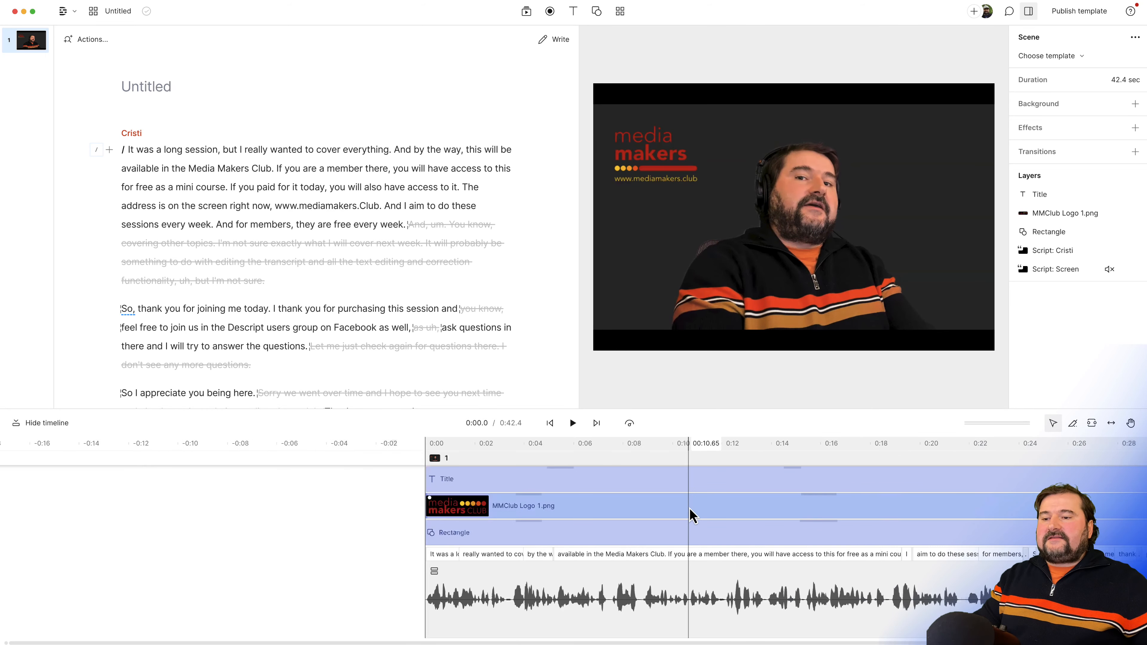
left_click(594, 442)
left_click(607, 444)
left_click_drag(606, 442, 781, 446)
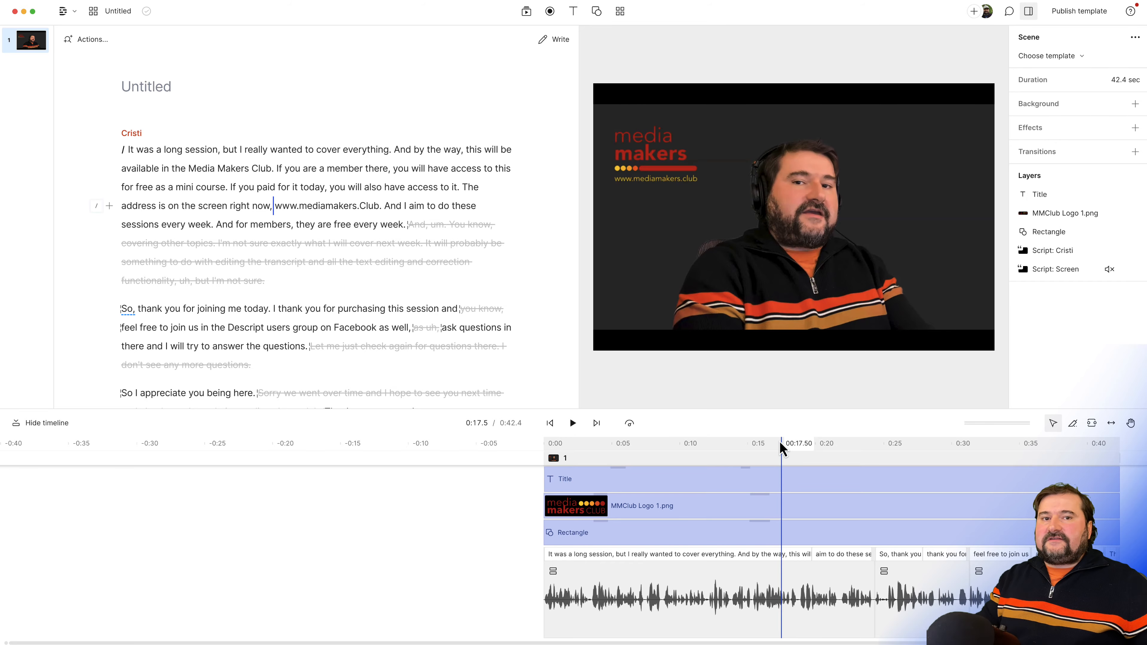
- Set the template's frame format to Landscape 16:9 and title the template Media Makers Club LT
left_click(598, 39)
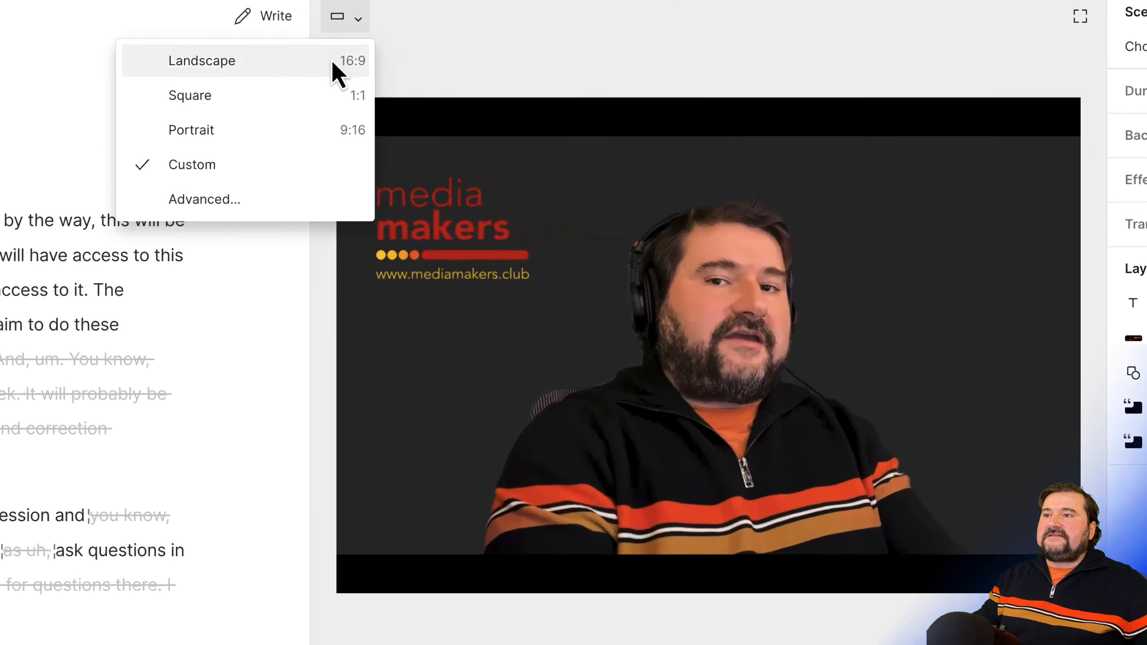
left_click(260, 67)
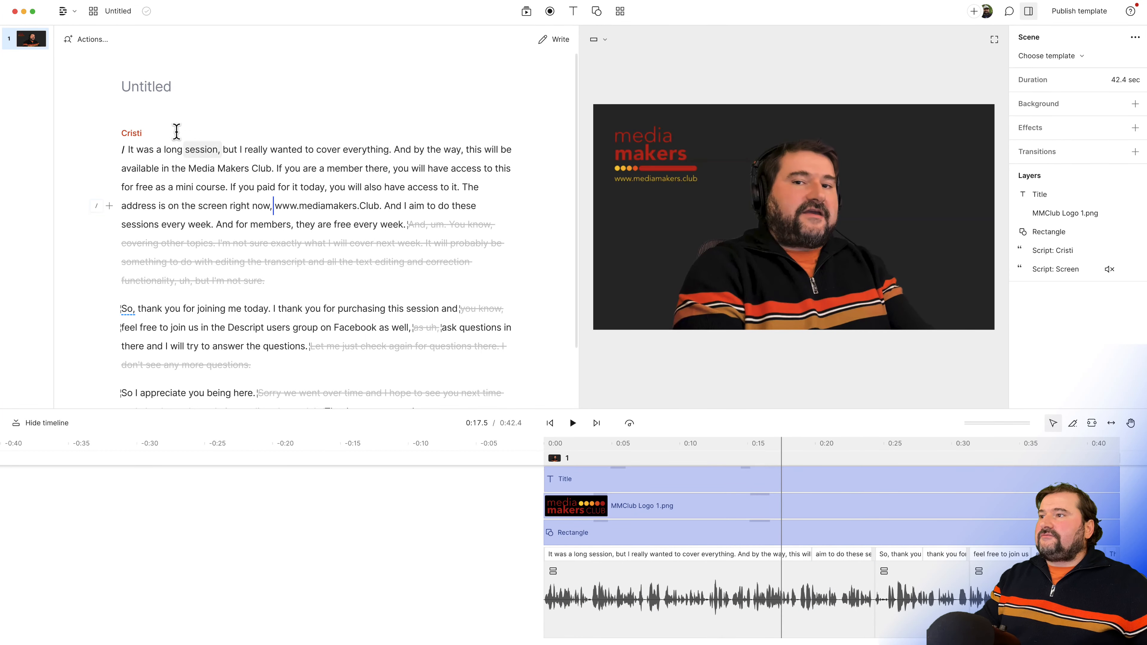
left_click(131, 90)
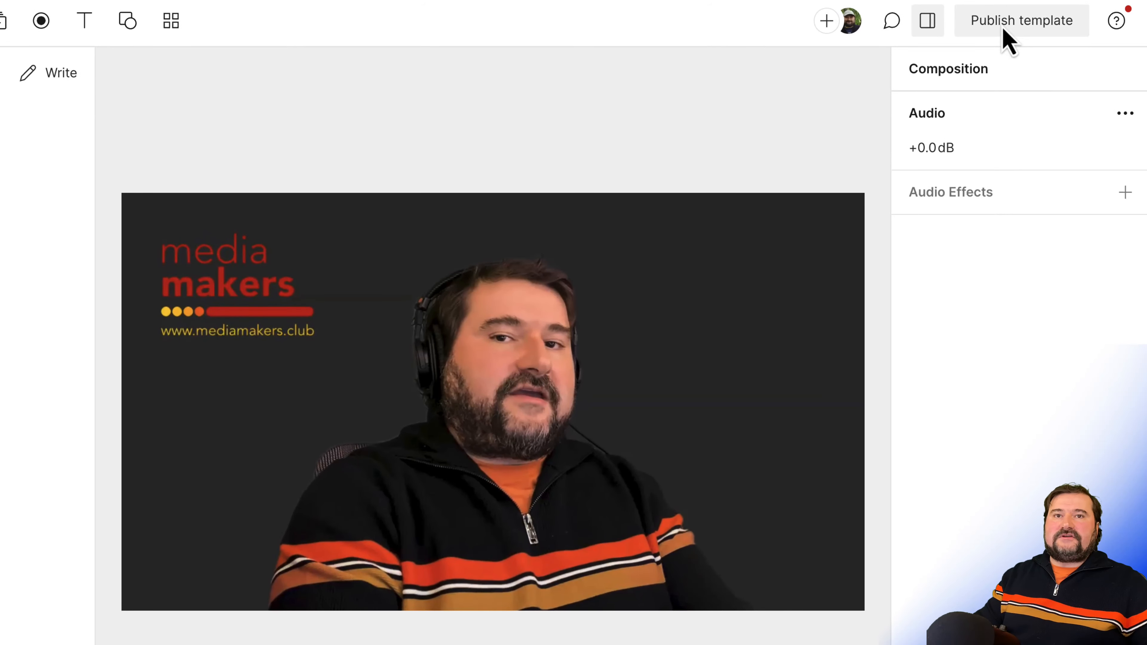
- Publish the template with its scene named MMC LT and its sharing kept Private, and close the template window
left_click(1004, 32)
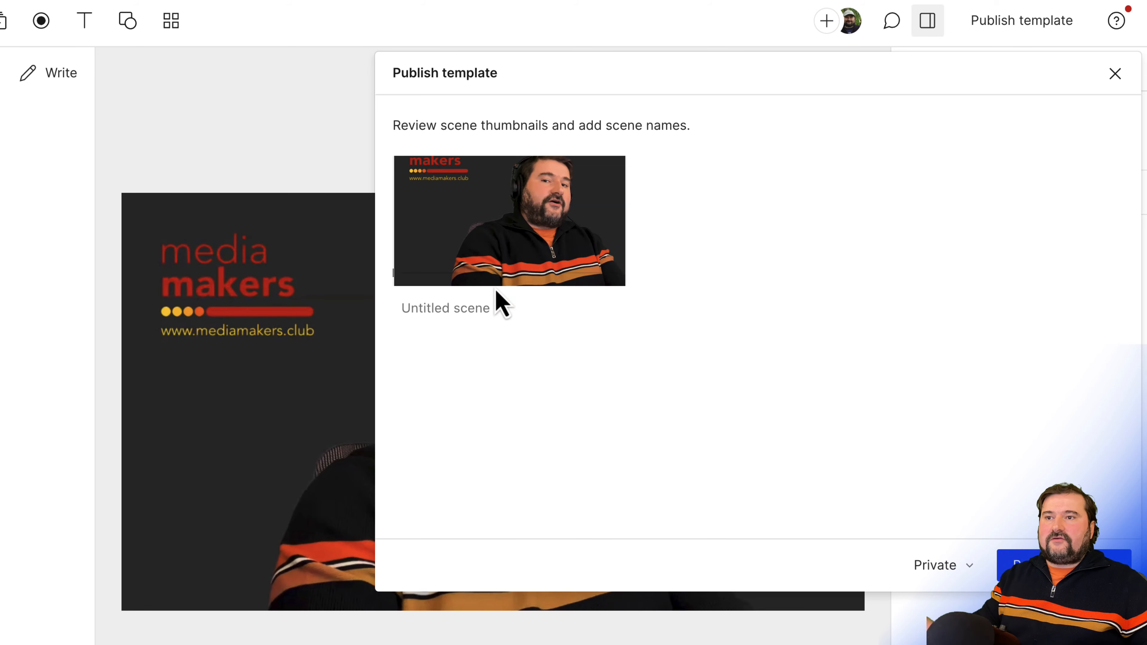
left_click(482, 304)
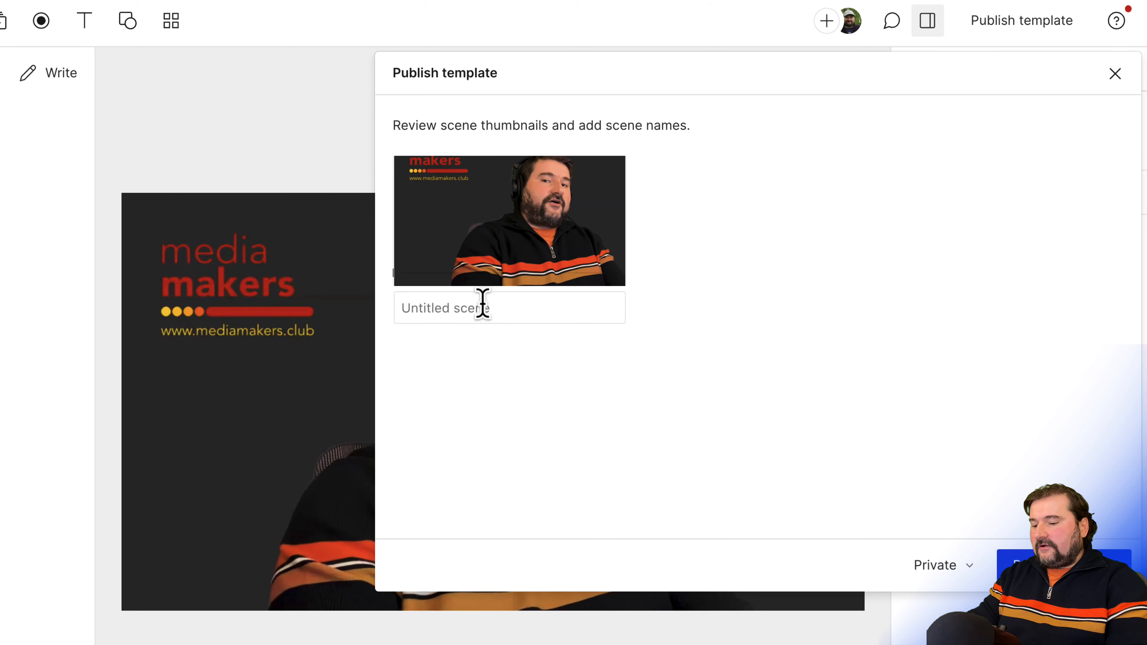
type("MMC LT")
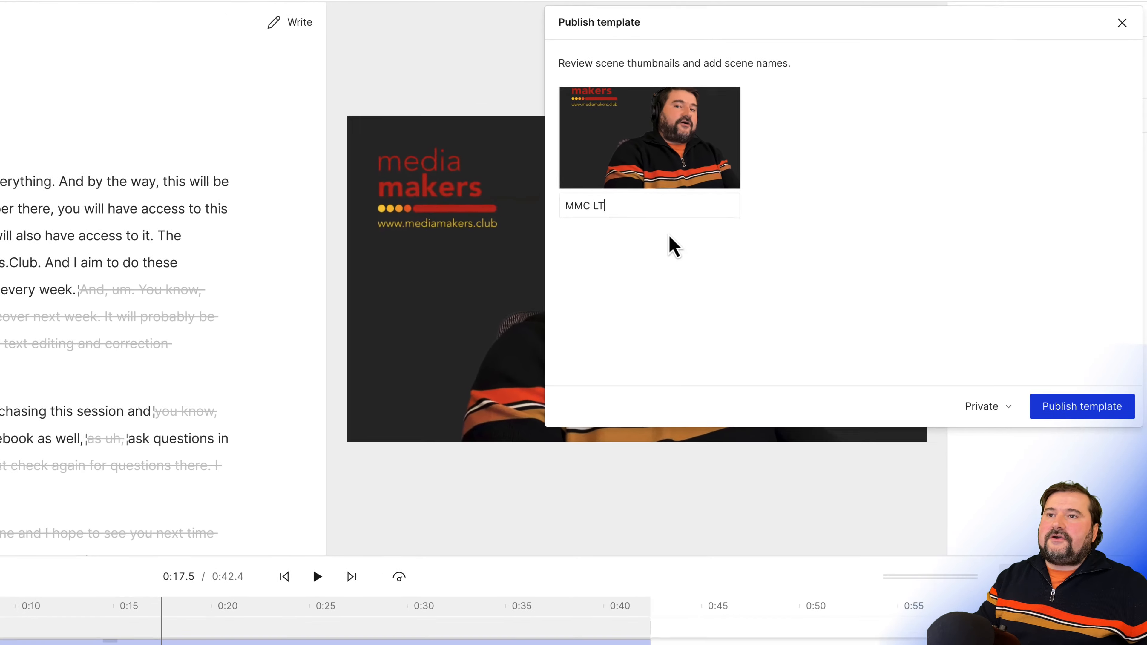
left_click(538, 347)
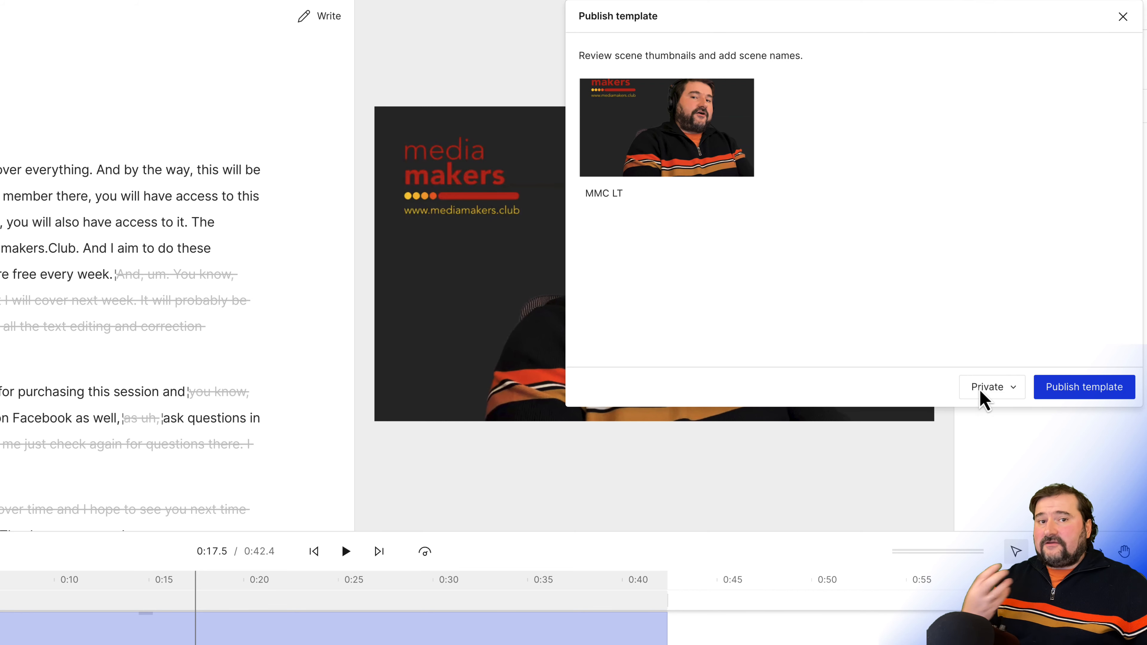
left_click(984, 389)
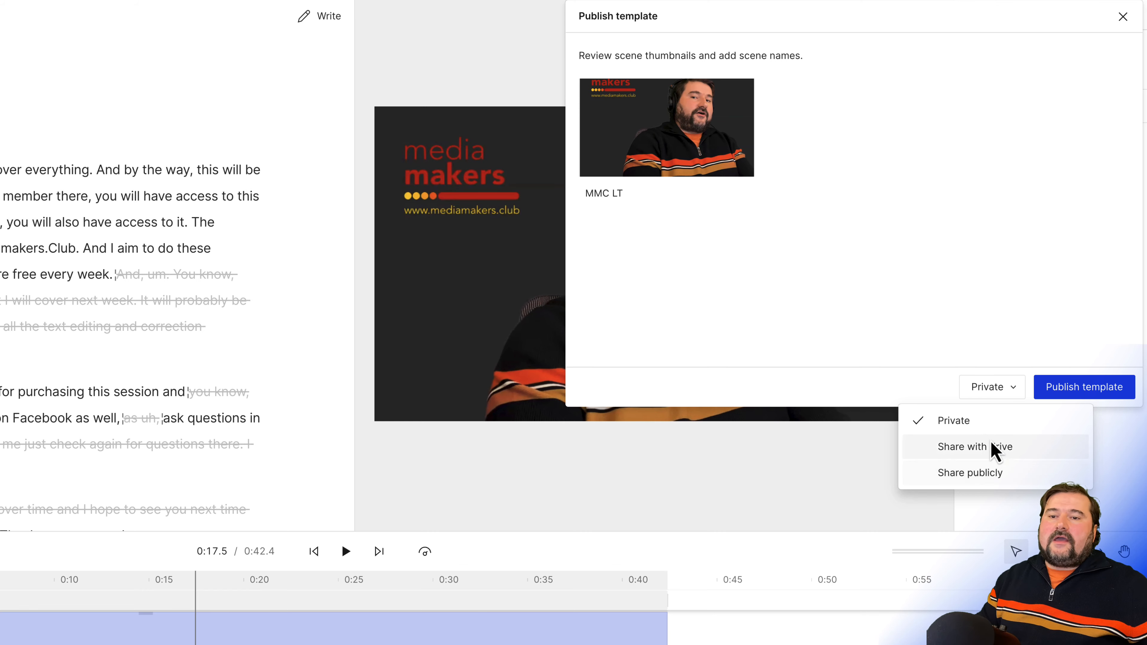
left_click(989, 426)
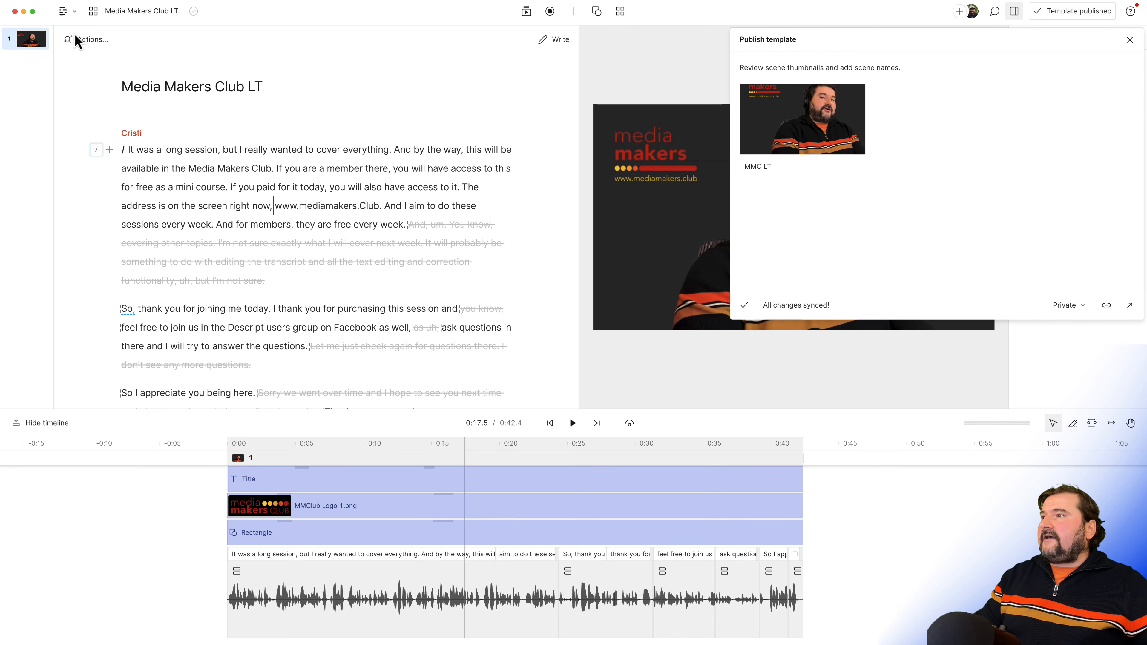
left_click(15, 12)
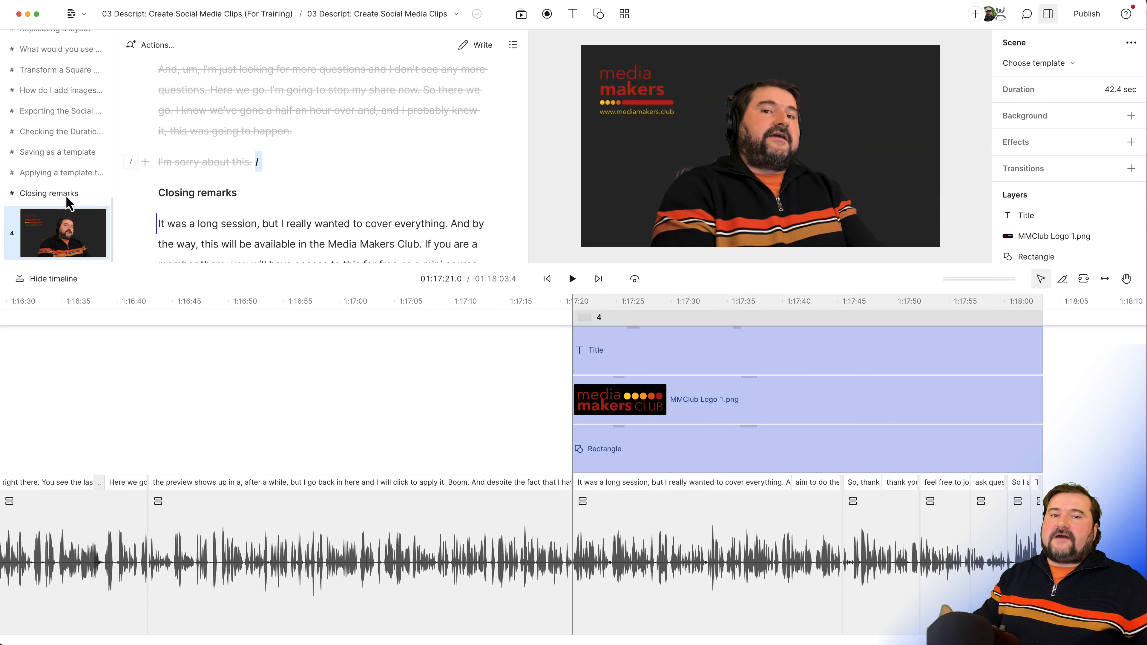
- Open the composition 25 Closing Remarks, and enlarge its timeline with the whole scene in view
left_click(340, 14)
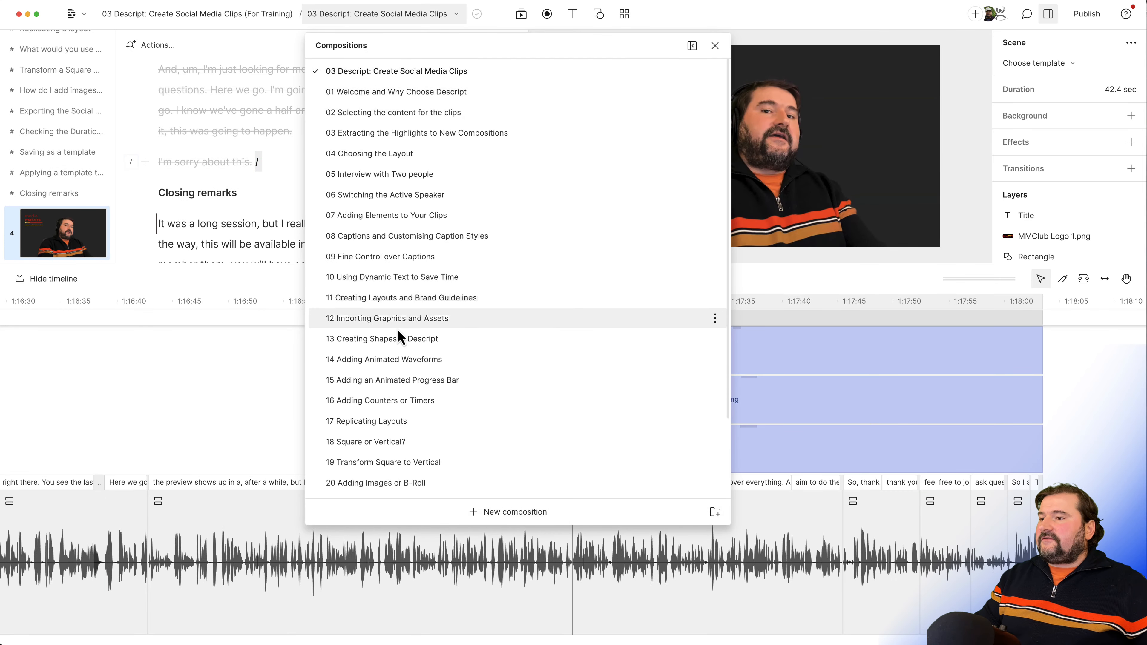
scroll(398, 460, "down", 5)
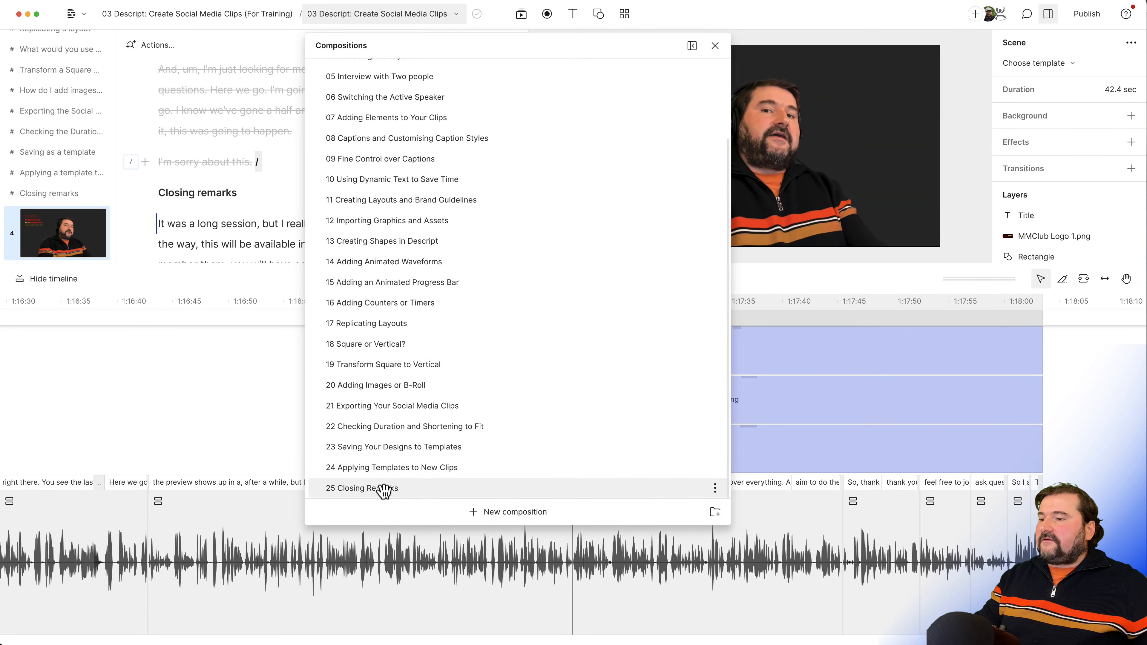
left_click(384, 487)
left_click_drag(351, 263, 379, 468)
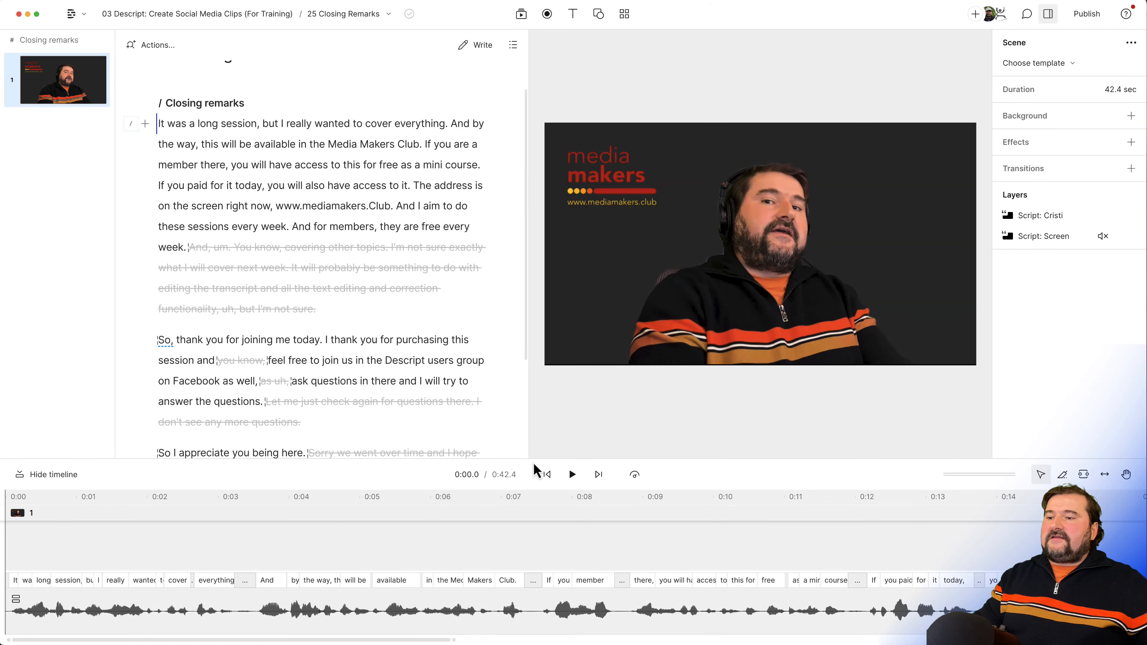
left_click_drag(533, 463, 532, 428)
scroll(522, 512, "down", 5)
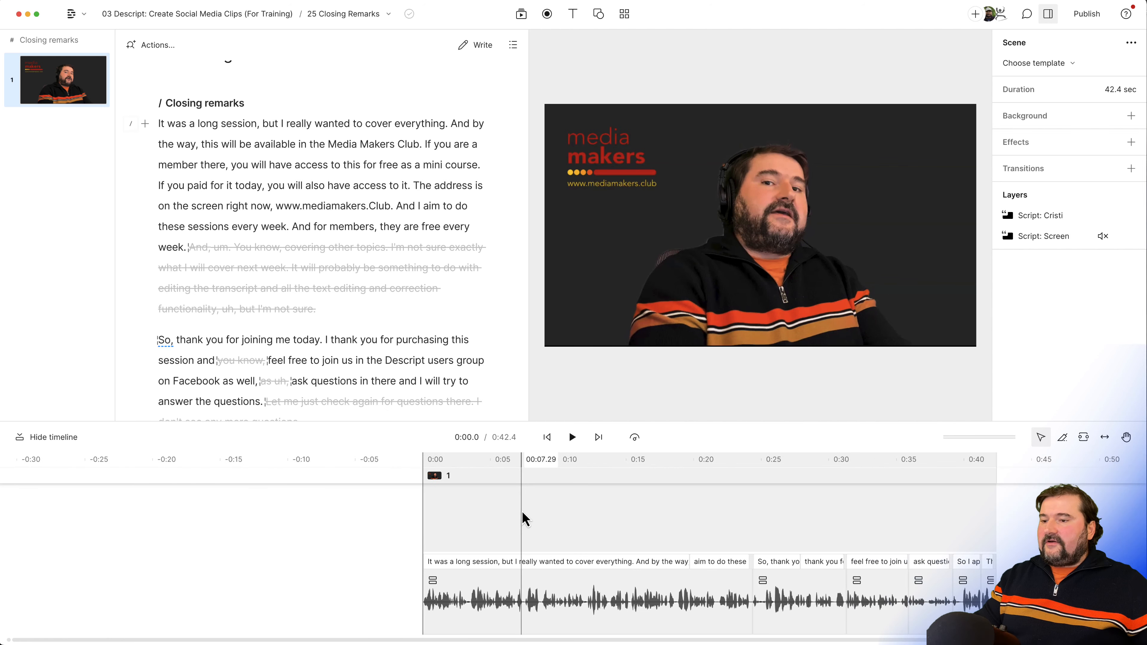
scroll(520, 511, "right", 5)
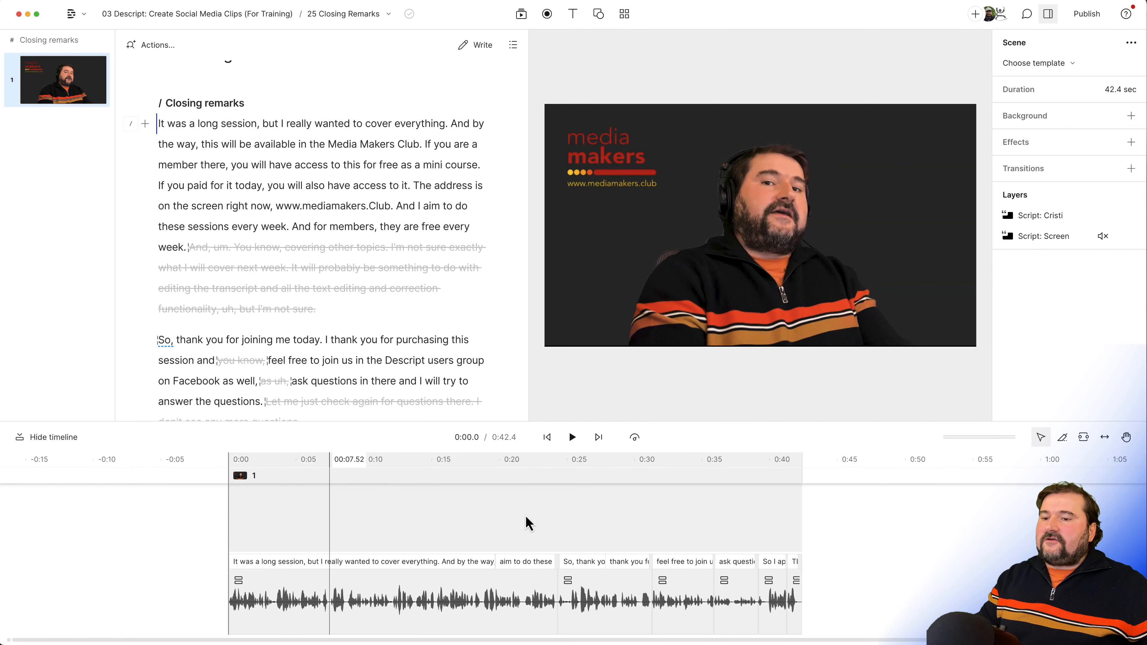
left_click(507, 514)
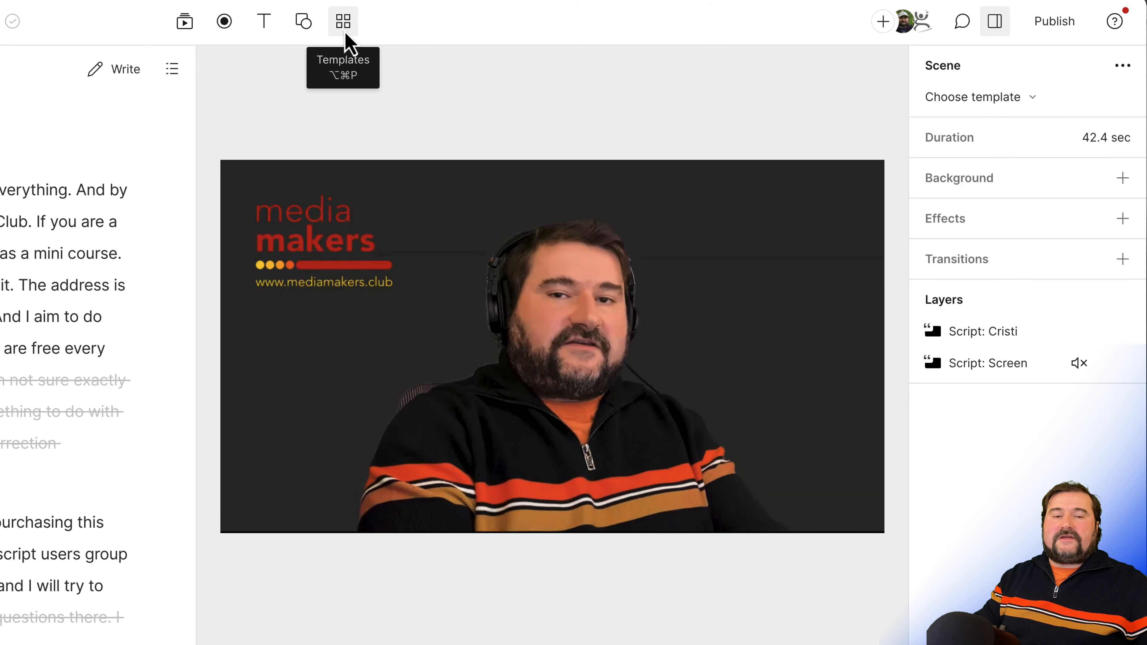
- Apply the MMC LT scene layout from the private template Media Makers Club LT to the closing remarks scene
left_click(345, 33)
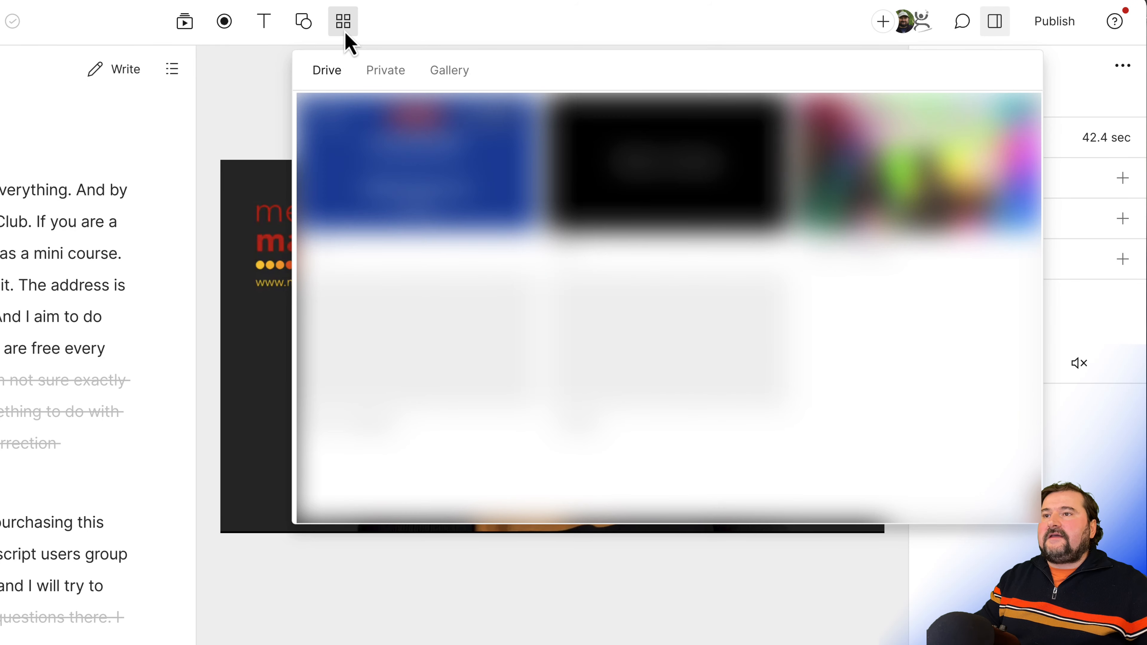
left_click(385, 71)
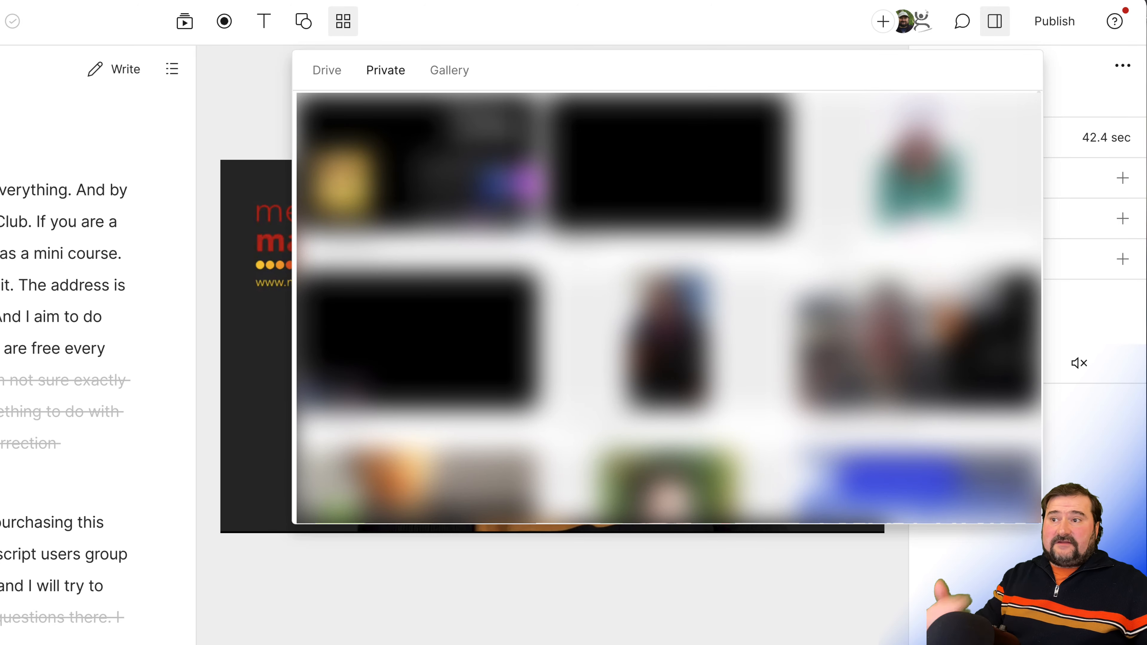
scroll(668, 307, "down", 10)
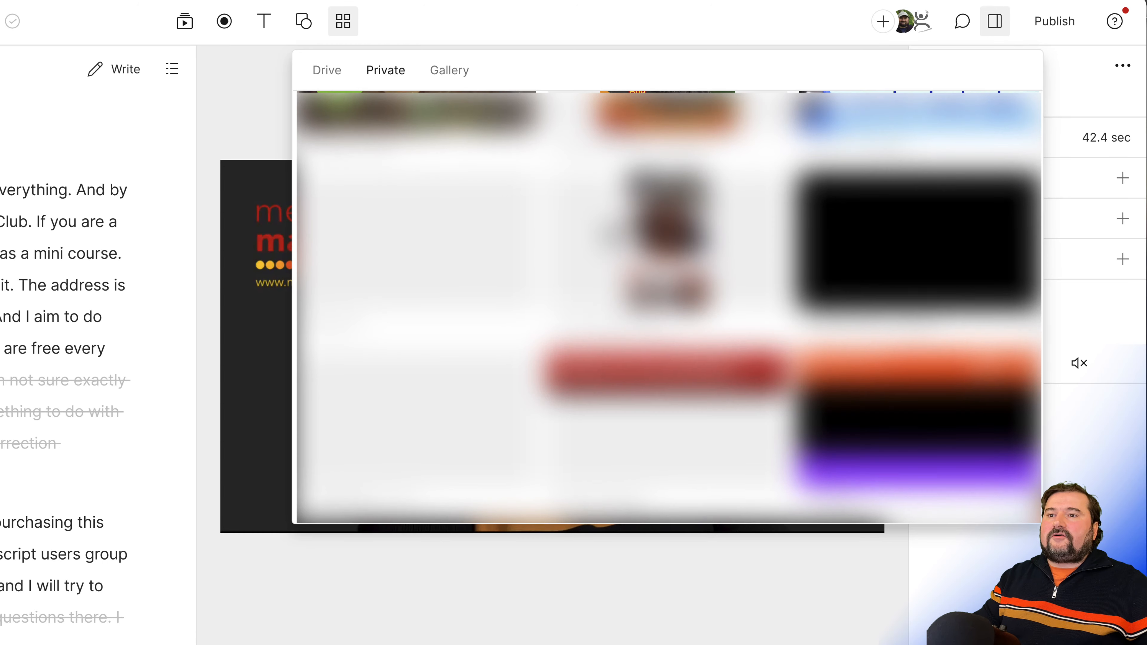
scroll(668, 307, "down", 5)
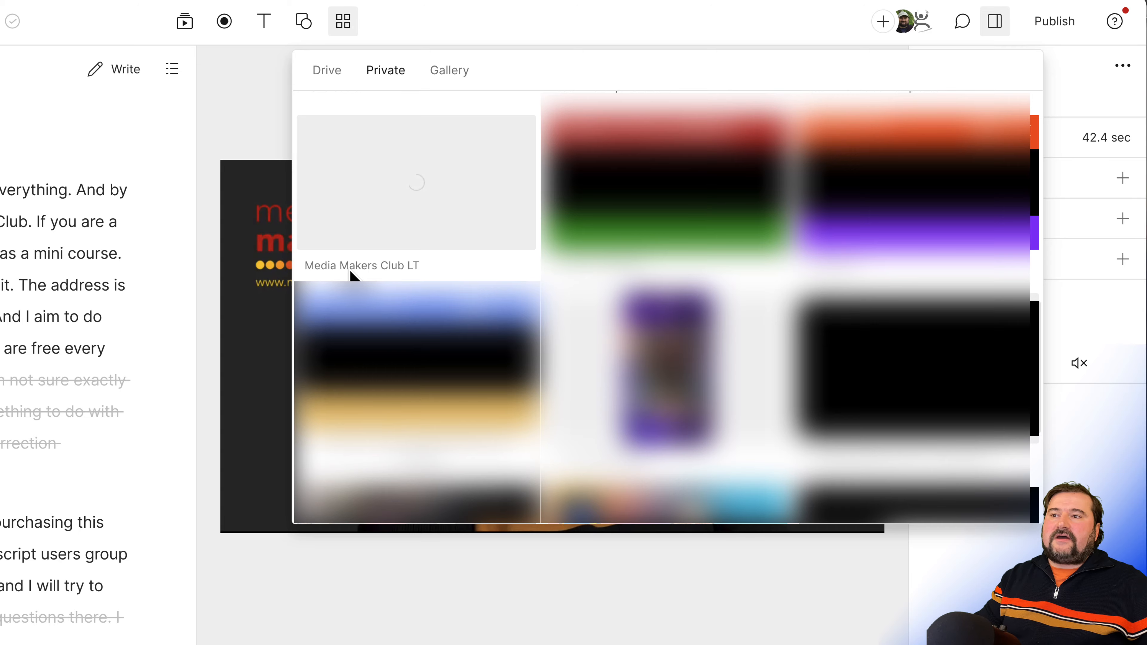
left_click(420, 183)
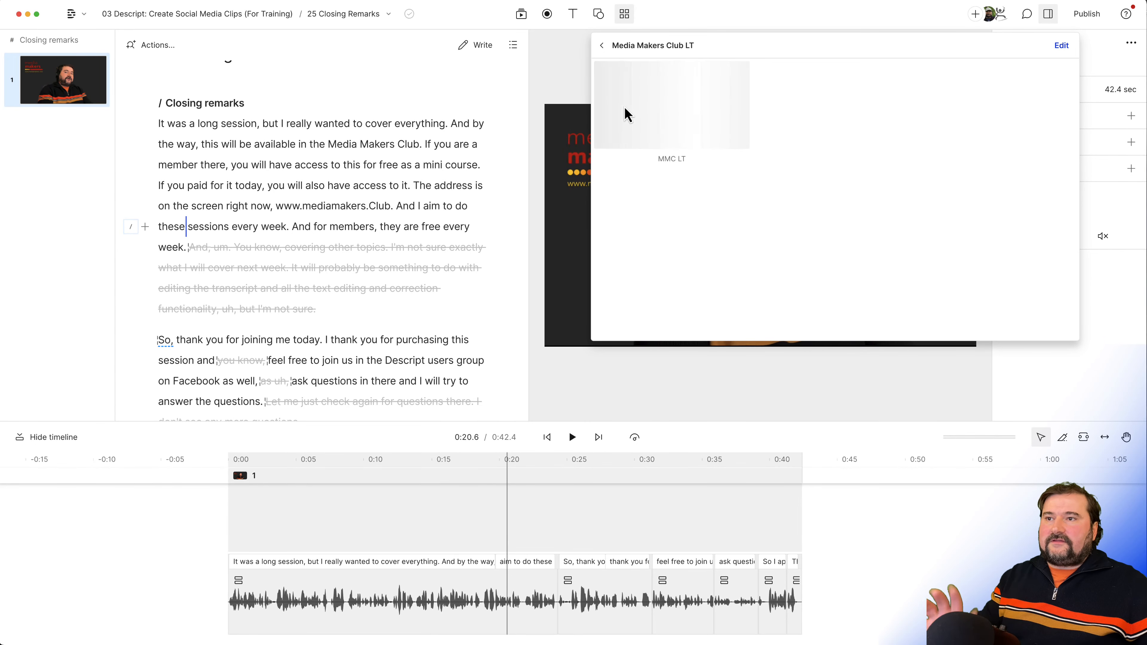
left_click(673, 117)
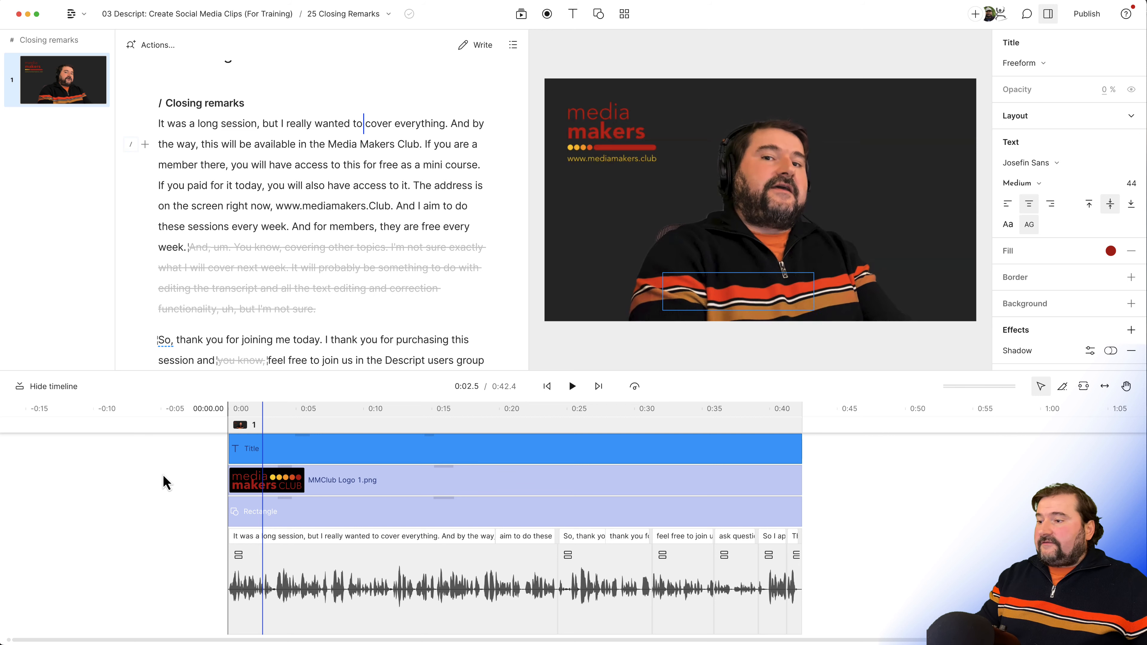
left_click(163, 481)
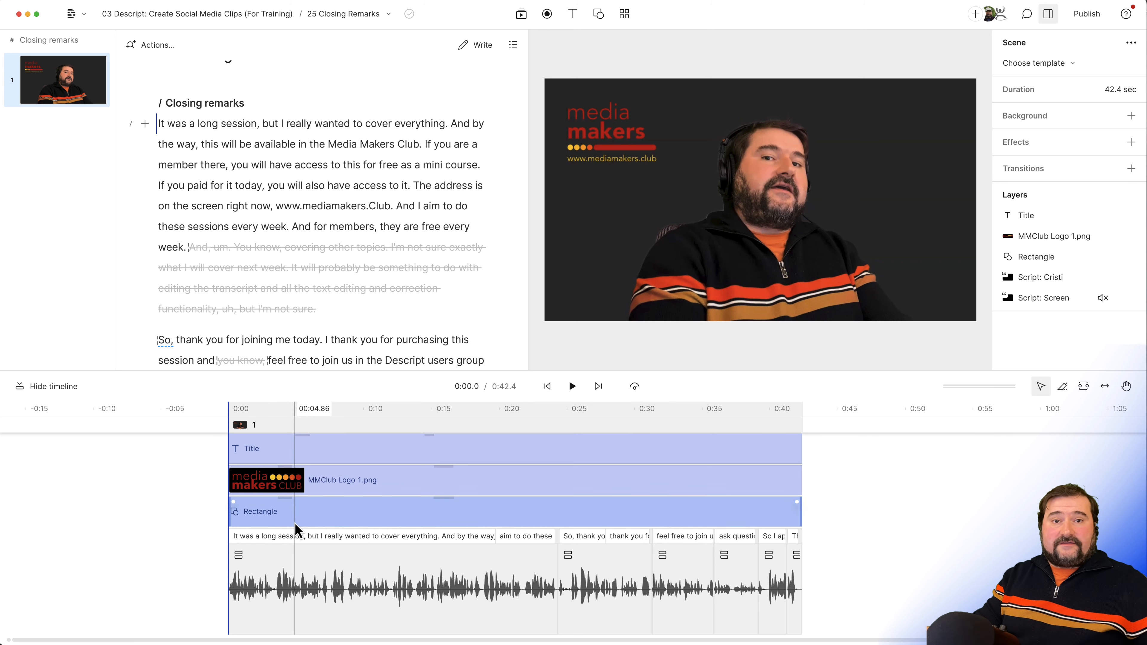
- Play the scene from about 2.2 seconds and again from about 13 seconds to check the lower third's entrance and exit animations
left_click(260, 420)
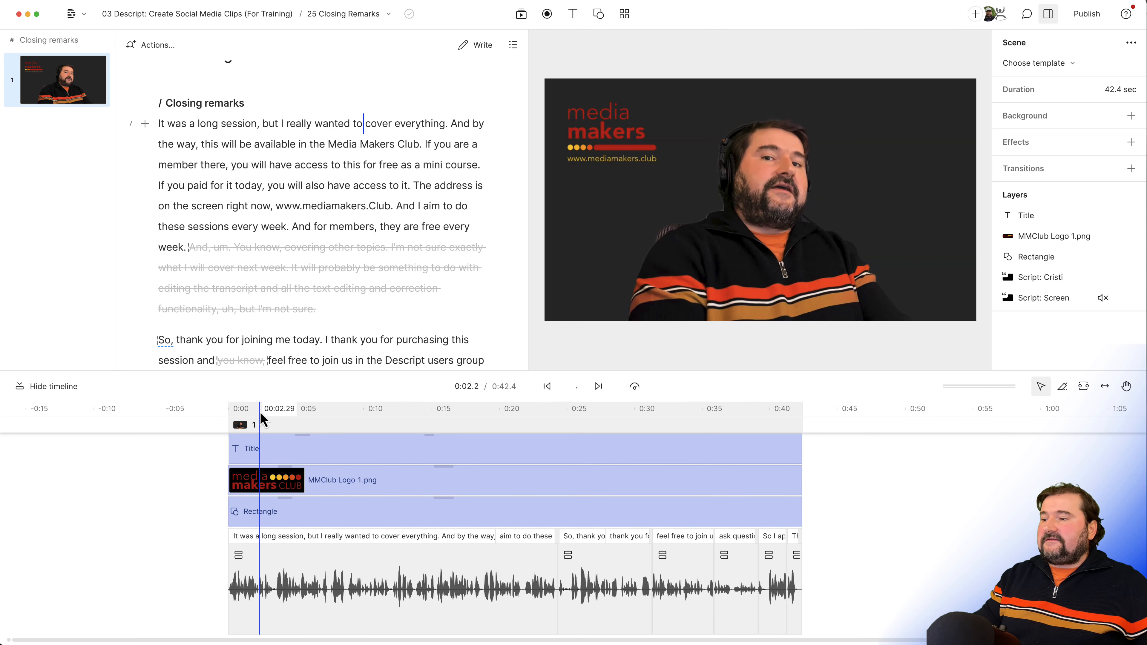
key("space")
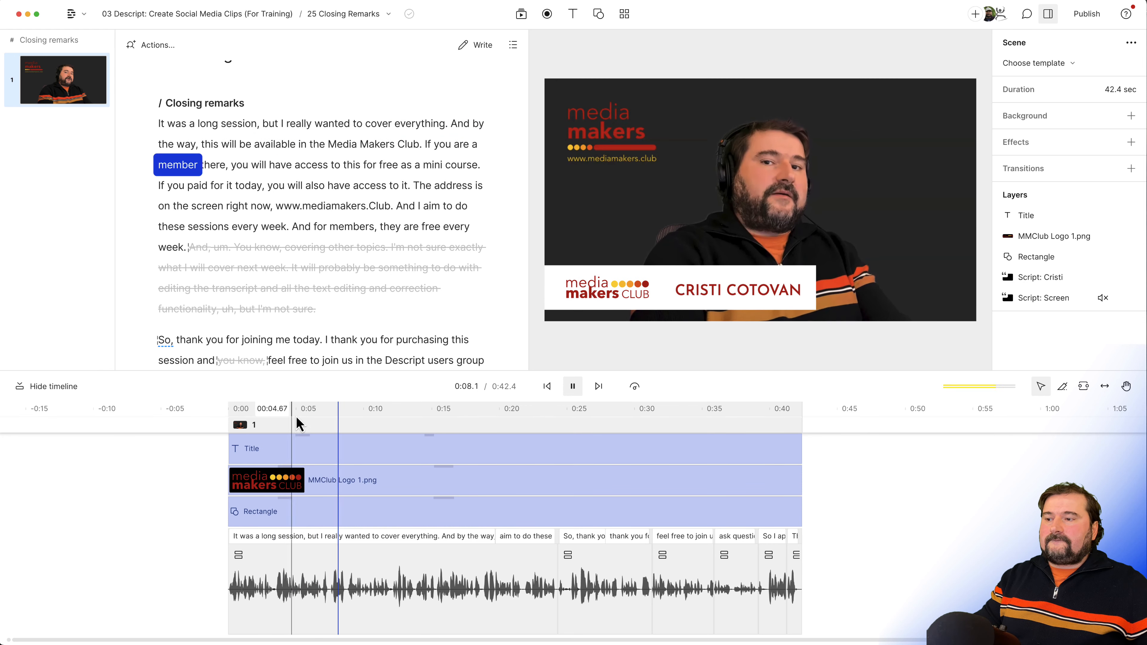
left_click(404, 429)
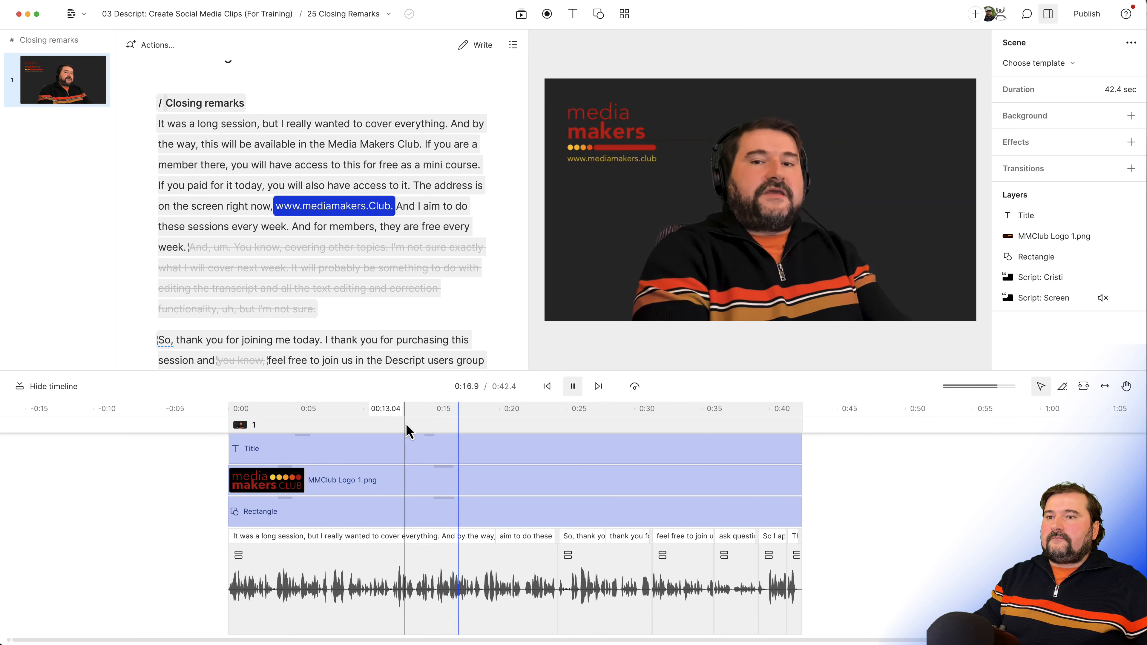
key("space")
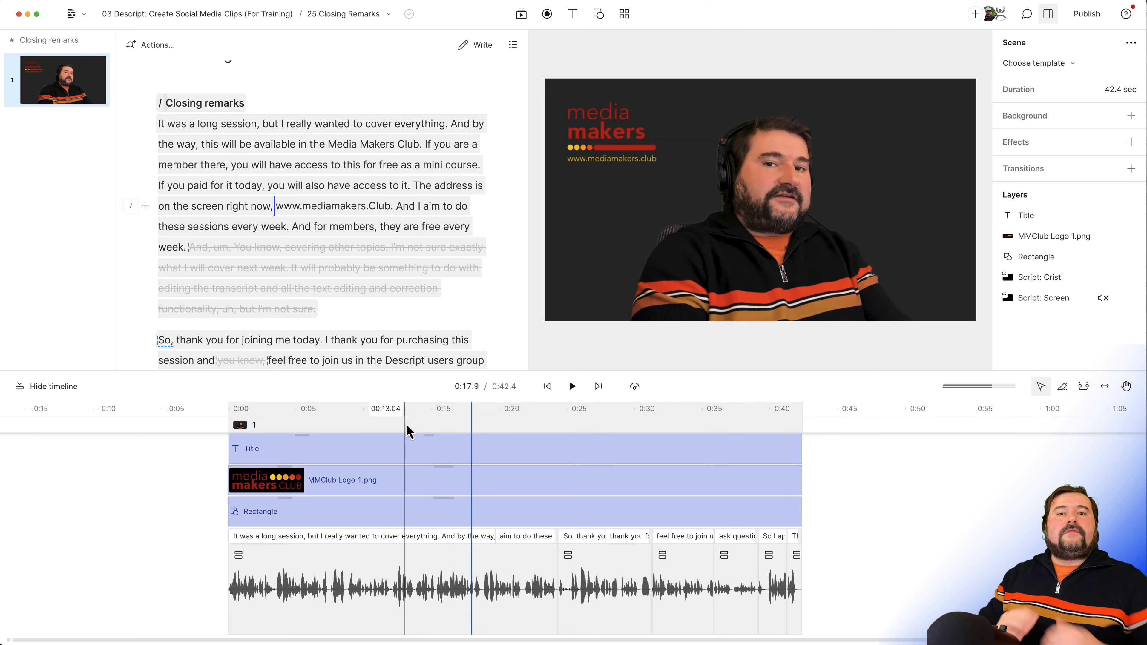